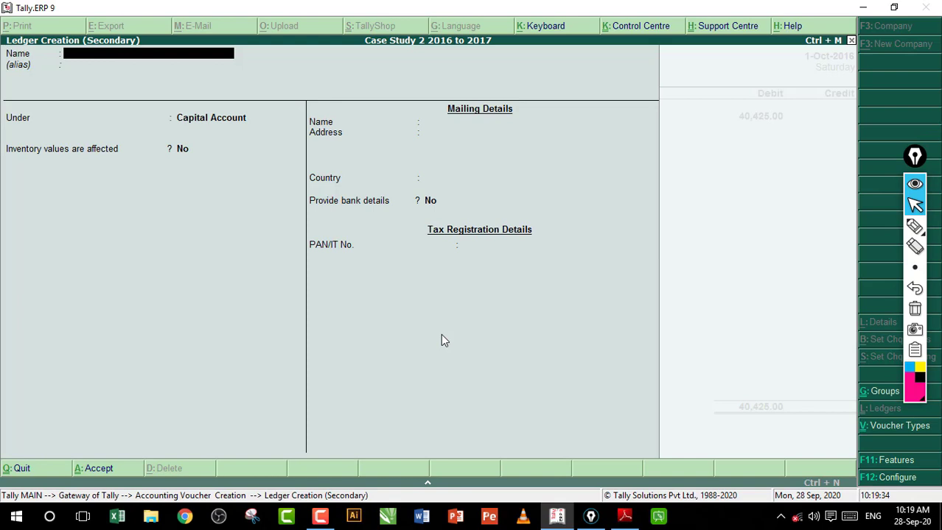
Step: Create a ledger named Discount Received under the Indirect Incomes group, keeping the remaining default settings
text(count Received)
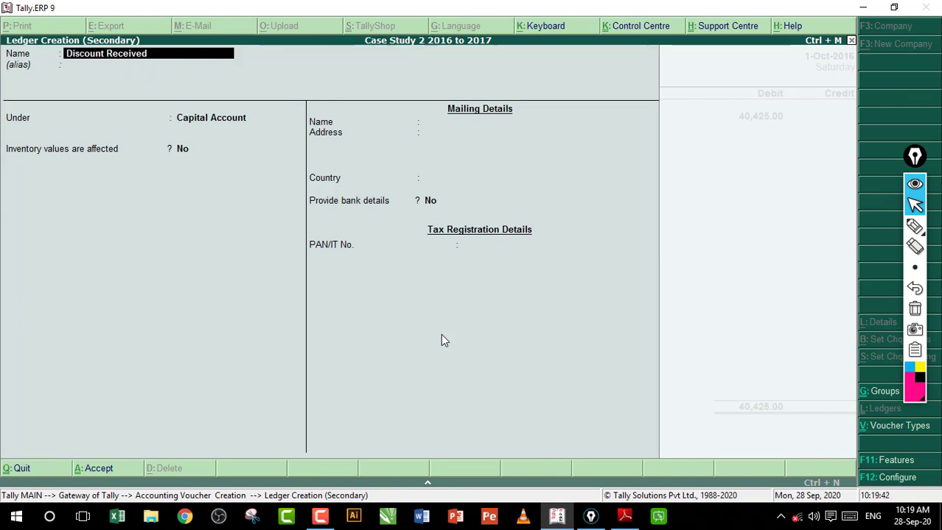
key(Return)
text(I)
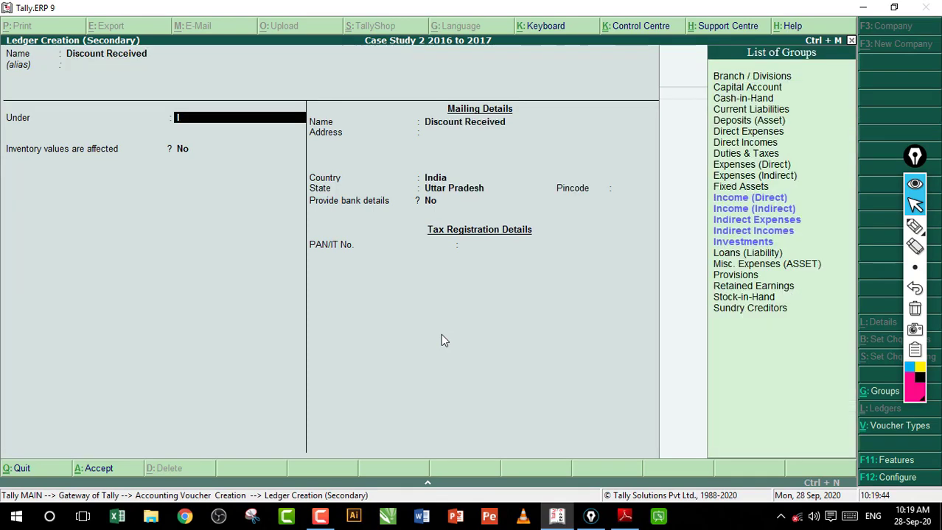
key(Down)
key(Down)
key(Down)
key(Return)
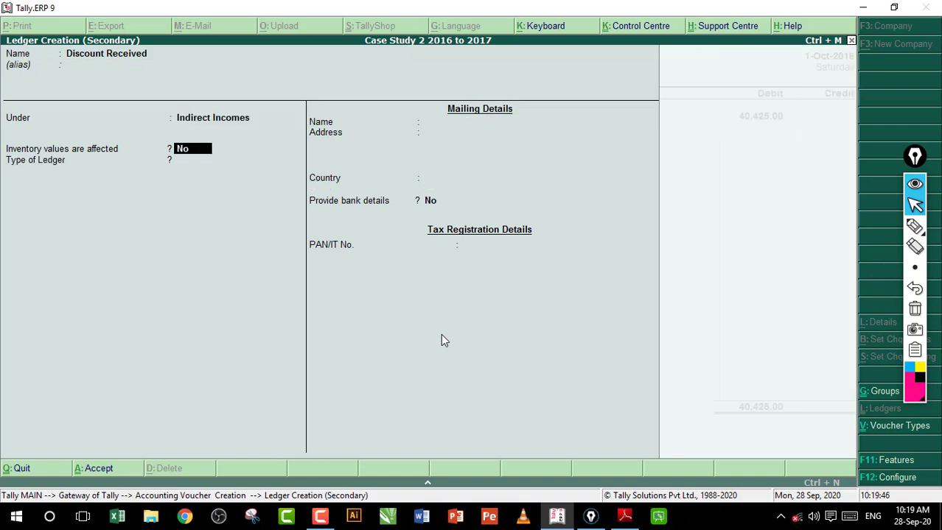
key(Return)
key(Return)
key(Return)
key(Return)
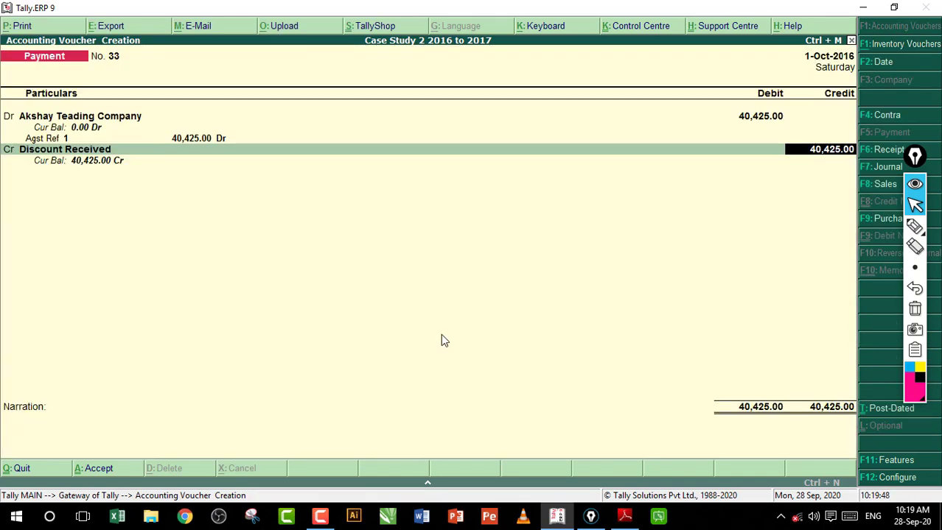
Step: Credit Discount Received with 425 in the Akshay Teading Company payment voucher
text(425)
key(Return)
key(Return)
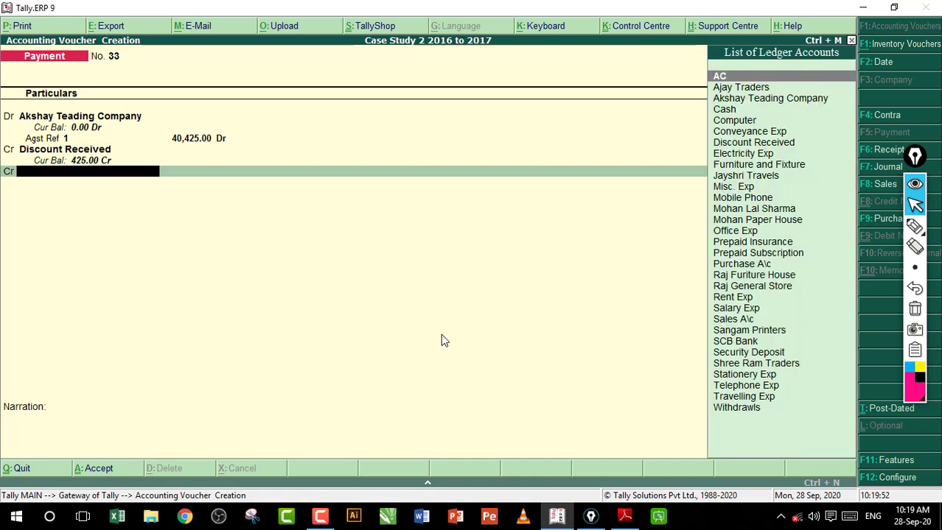
Step: Credit SCB Bank with 40,000, leave the narration blank and save the payment voucher
text(S)
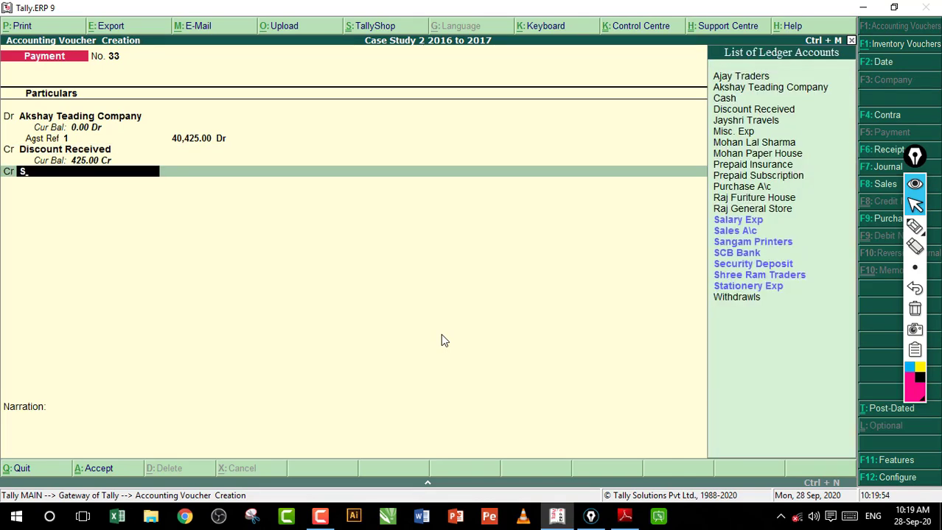
key(Down)
key(Down)
key(Down)
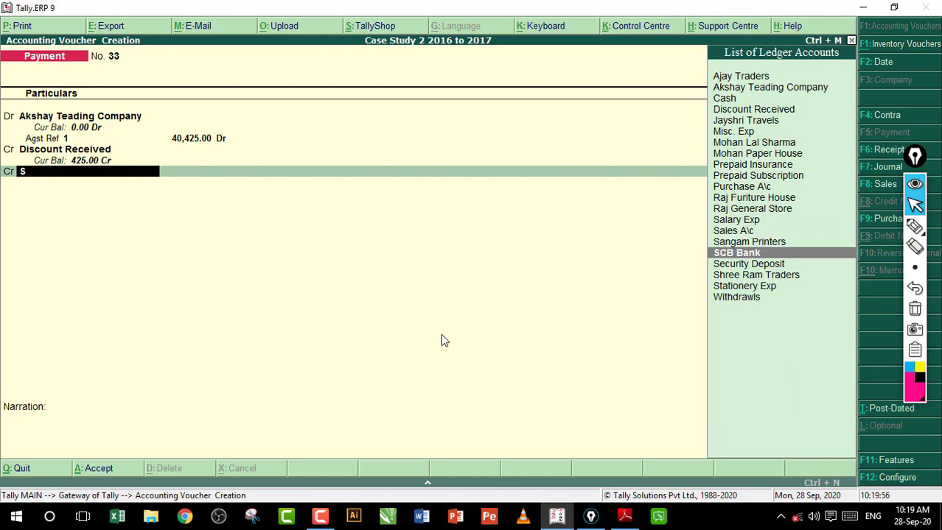
key(Return)
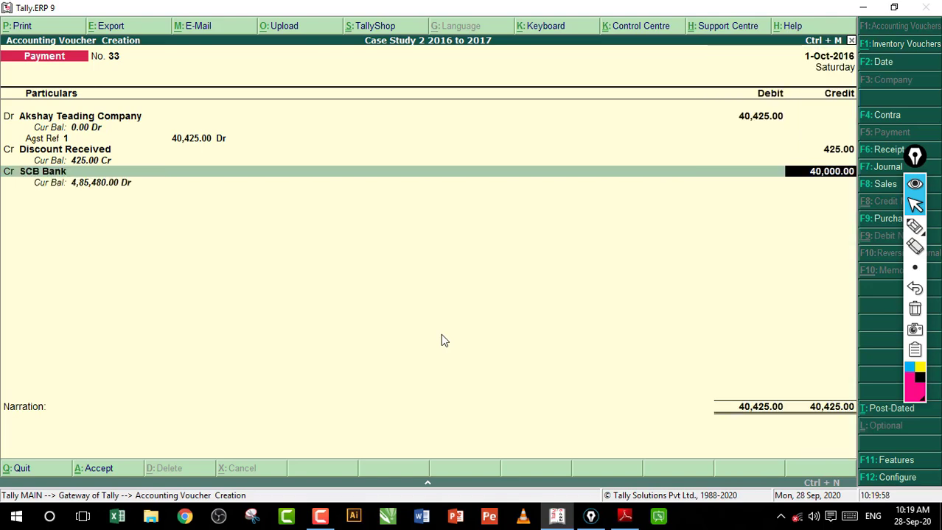
key(Return)
key(Return)
key(Return)
key(Return)
key(Return)
key(Return)
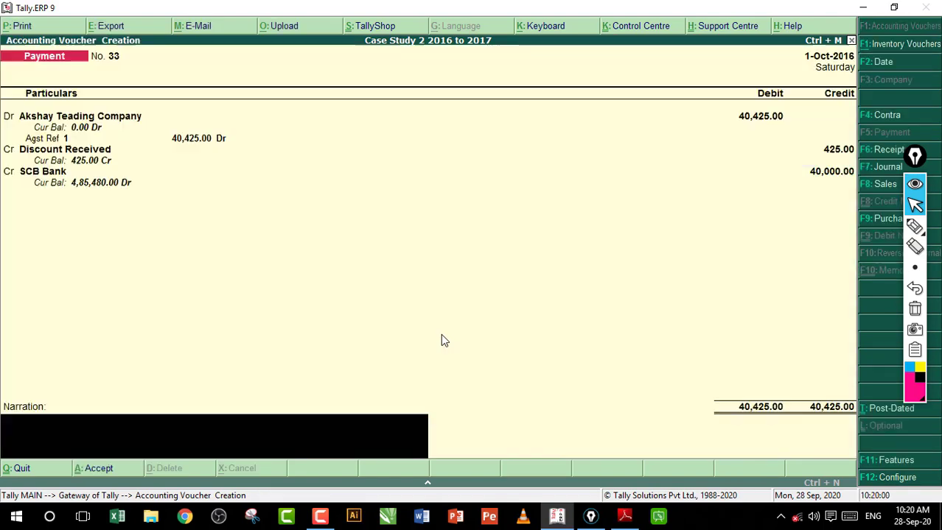
key(Return)
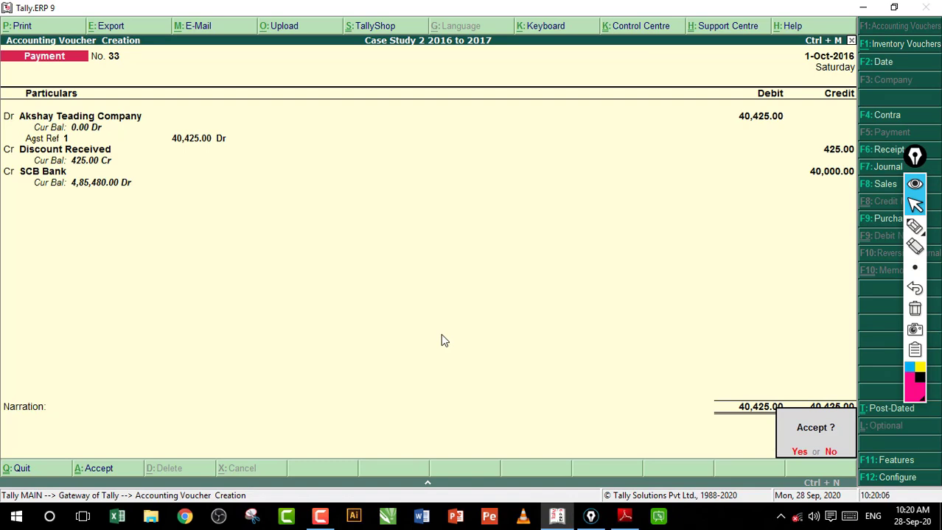
key(Return)
Step: Check entries 60 and 61 in the case study PDF, and debit Rent Exp with 3,000 in a new Tally.ERP 9 payment voucher
click(624, 516)
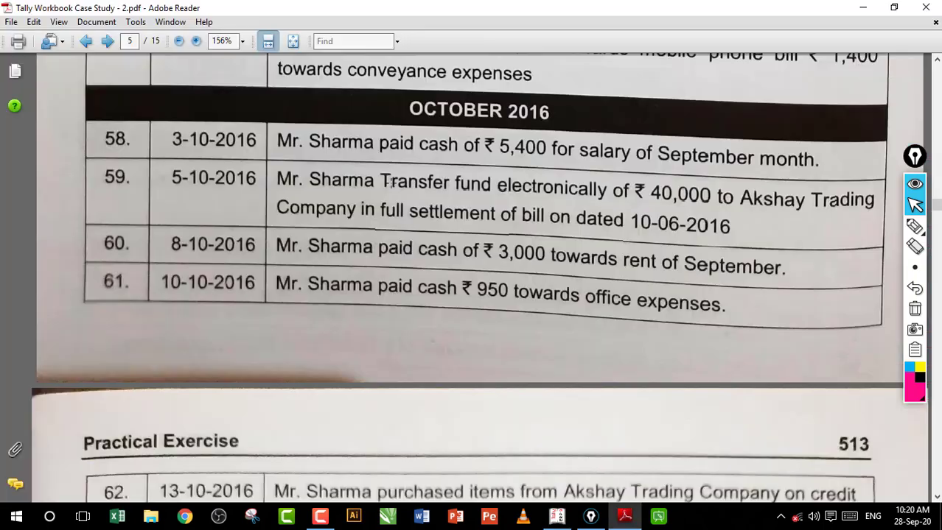
drag(352, 243, 691, 284)
click(432, 296)
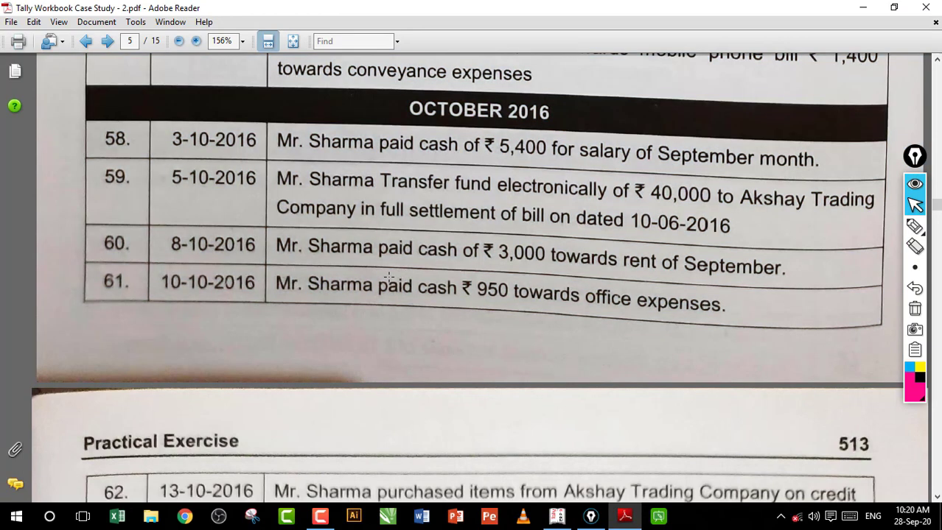
drag(387, 275, 565, 318)
click(471, 272)
click(557, 516)
text(r)
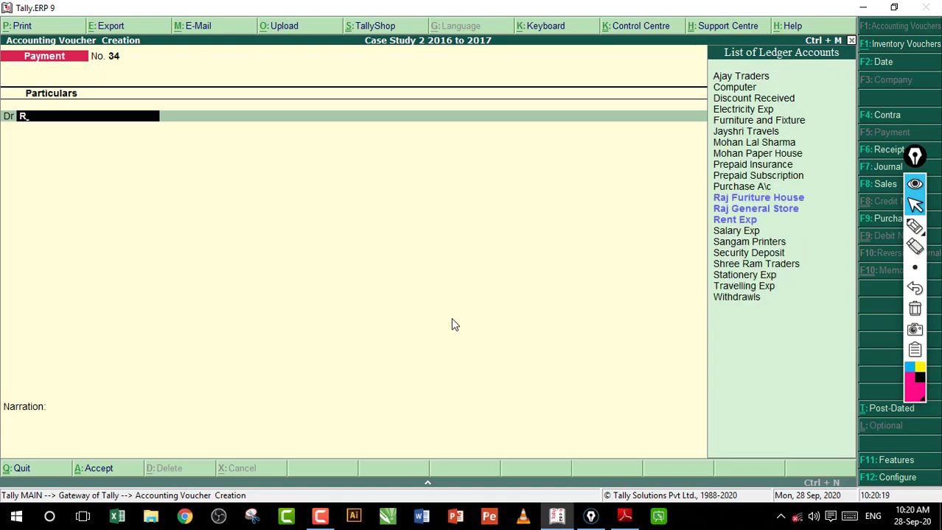
key(Down)
key(Down)
key(Down)
key(Return)
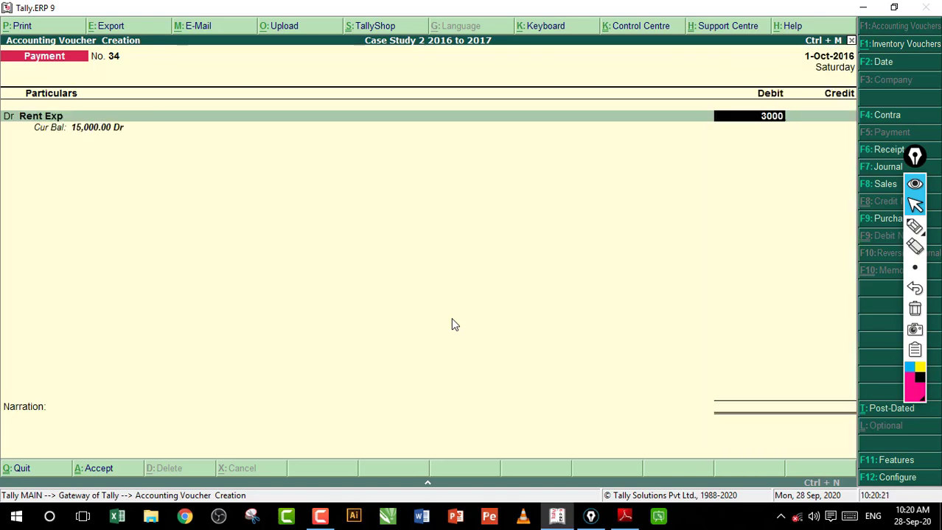
key(Return)
key(Return)
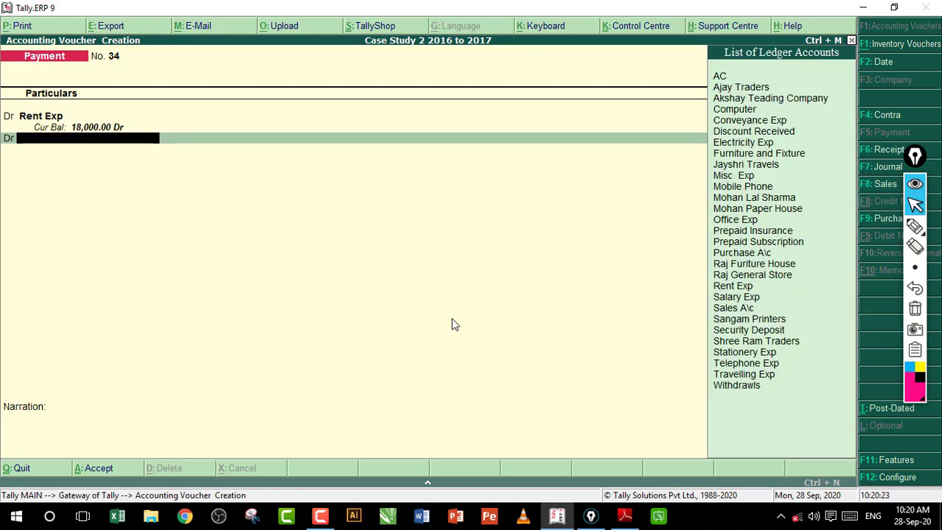
Step: Debit Office Exp with 950 in the same payment voucher
text(o)
key(Return)
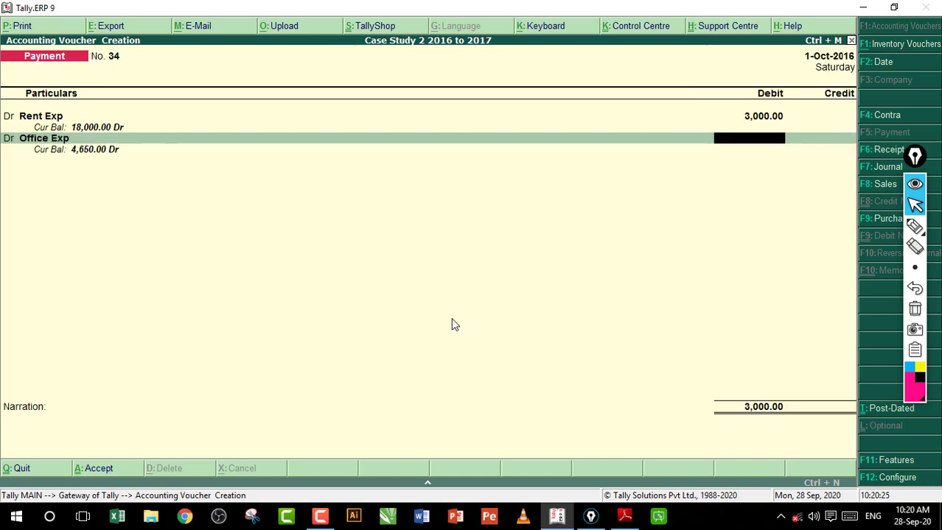
text(950)
key(Return)
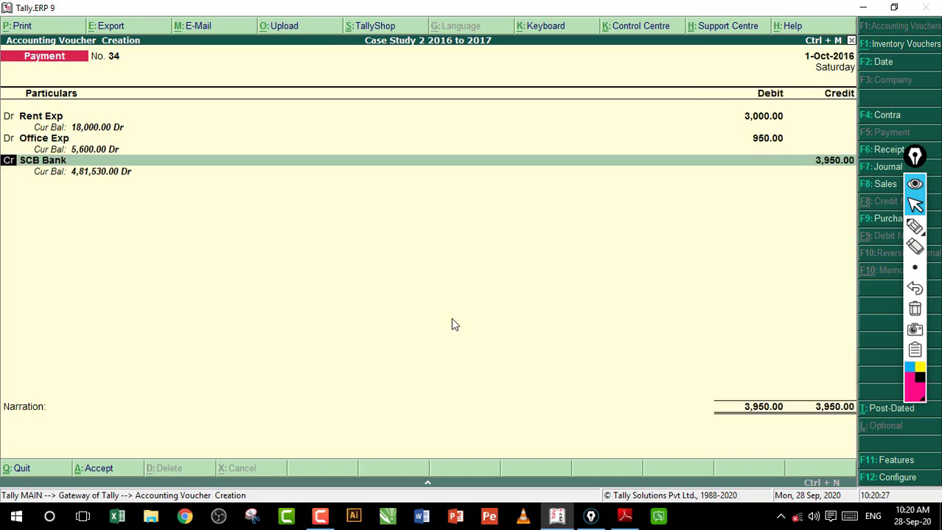
Step: Replace SCB Bank with Cash as the credited ledger for 3,950 and save the voucher without a narration
key(Return)
text(c)
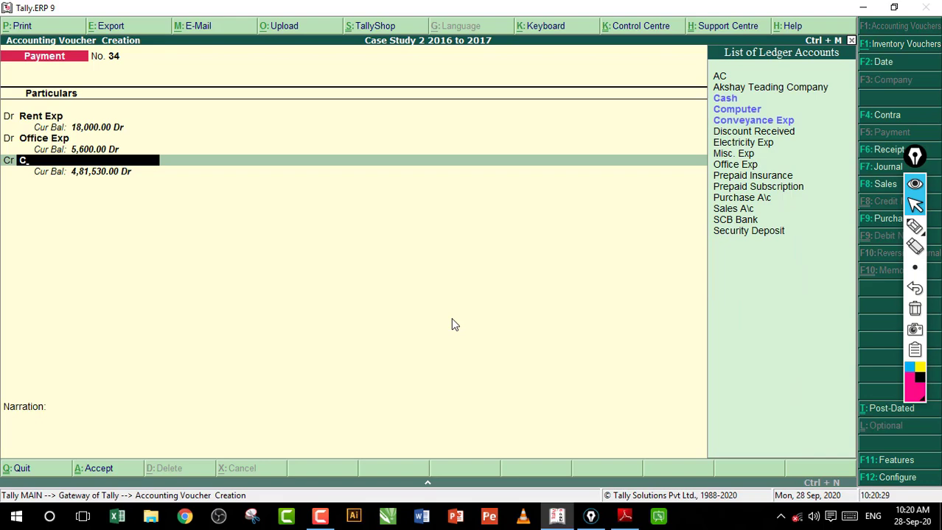
key(Return)
key(Return)
key(Return)
key(Return)
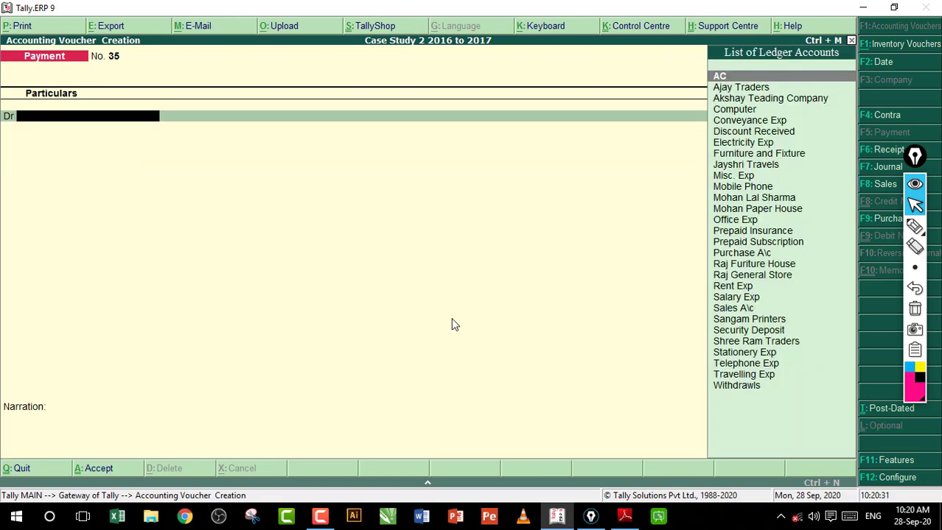
Step: Examine entry 62 in the case study PDF in Adobe Reader, noting the supplier and the credit terms of the purchase
click(624, 517)
scroll(465, 290, down, 5)
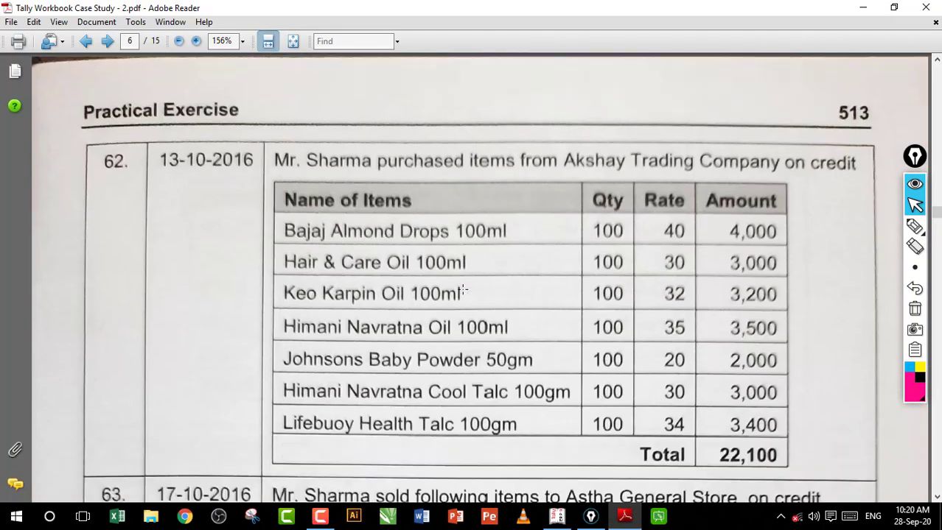
scroll(464, 290, down, 2)
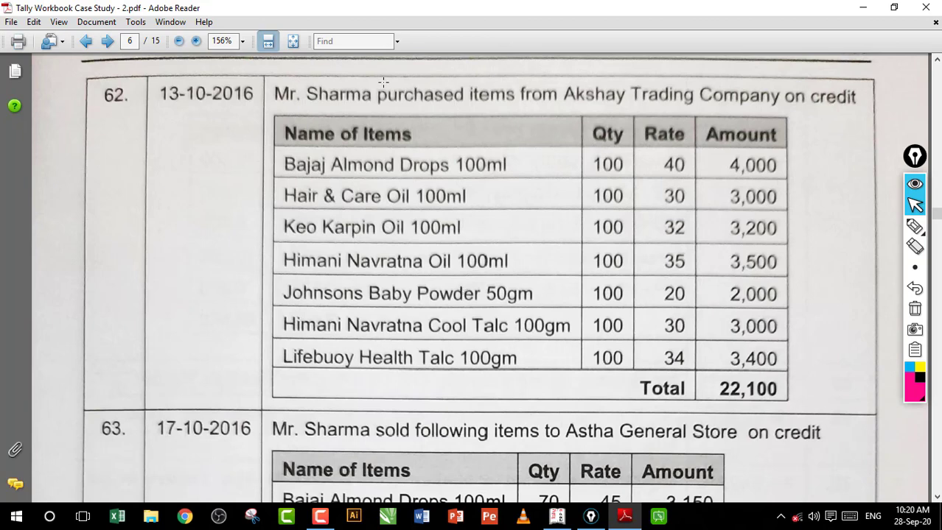
drag(387, 83, 857, 112)
click(809, 105)
drag(784, 73, 850, 127)
click(808, 101)
Step: Draw pink wavy brackets on both sides of the seven item names in entry 62
click(914, 226)
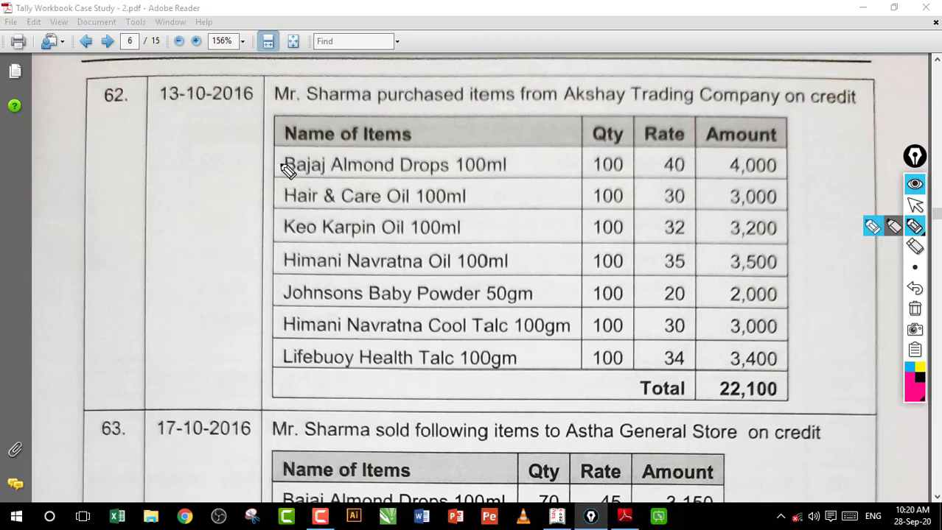
drag(284, 165, 265, 361)
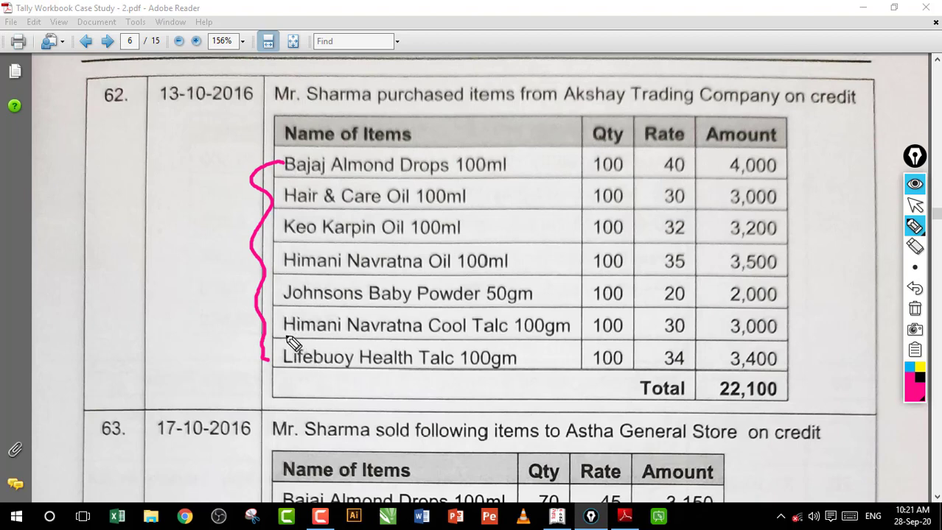
mouse_move(521, 166)
mouse_down()
mouse_move(539, 166)
mouse_move(602, 322)
mouse_move(558, 388)
mouse_up()
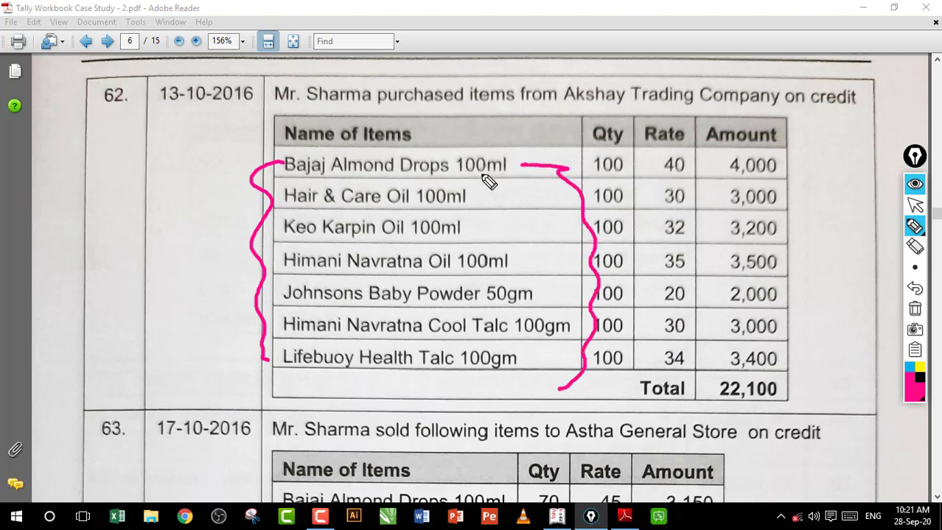
Step: Mark the first four oil items of entry 62, bracket them together and label the group with a circled "HO"
drag(284, 160, 212, 179)
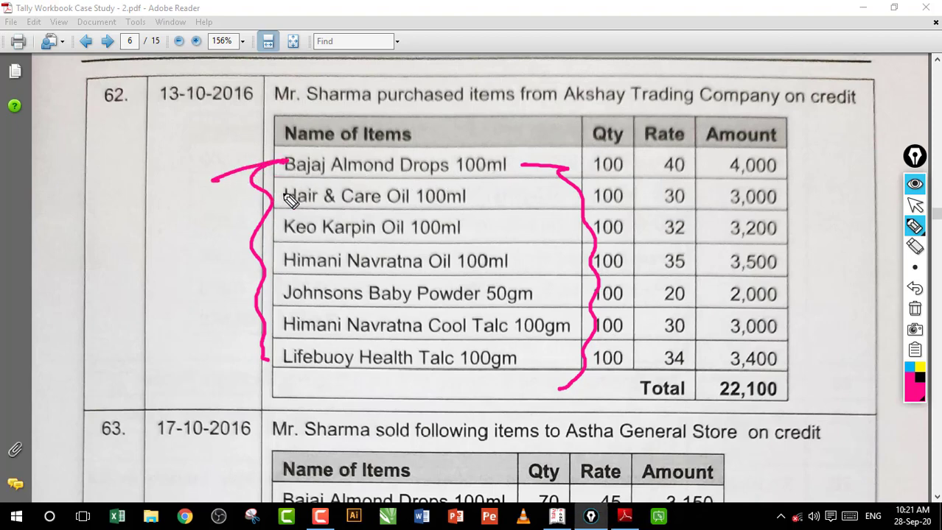
drag(283, 194, 213, 215)
drag(281, 228, 222, 249)
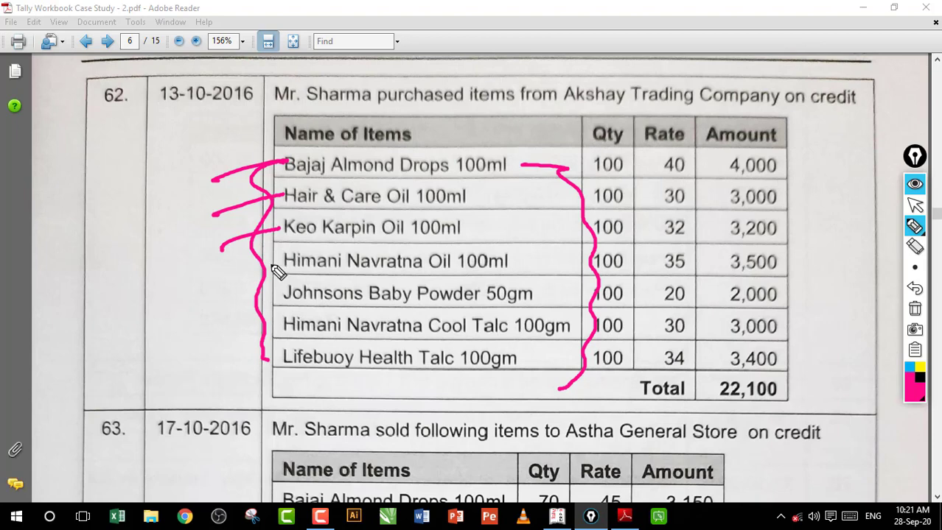
drag(274, 262, 202, 277)
drag(213, 163, 224, 266)
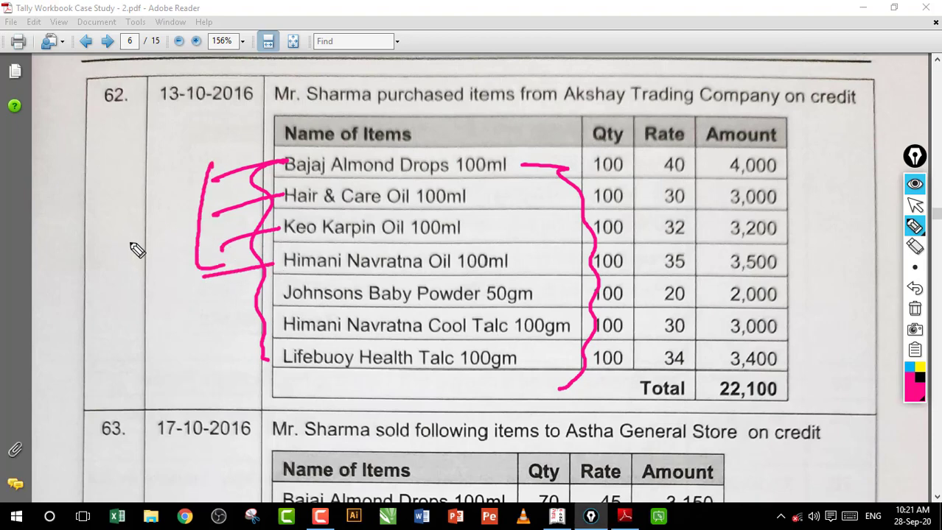
drag(127, 223, 140, 247)
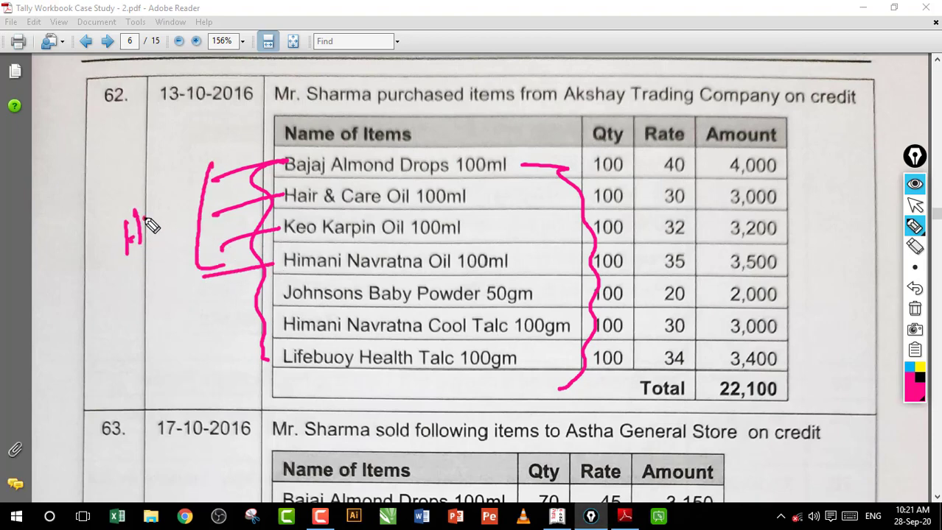
drag(158, 205, 157, 208)
mouse_move(177, 177)
mouse_down()
mouse_move(151, 254)
mouse_move(218, 215)
mouse_up()
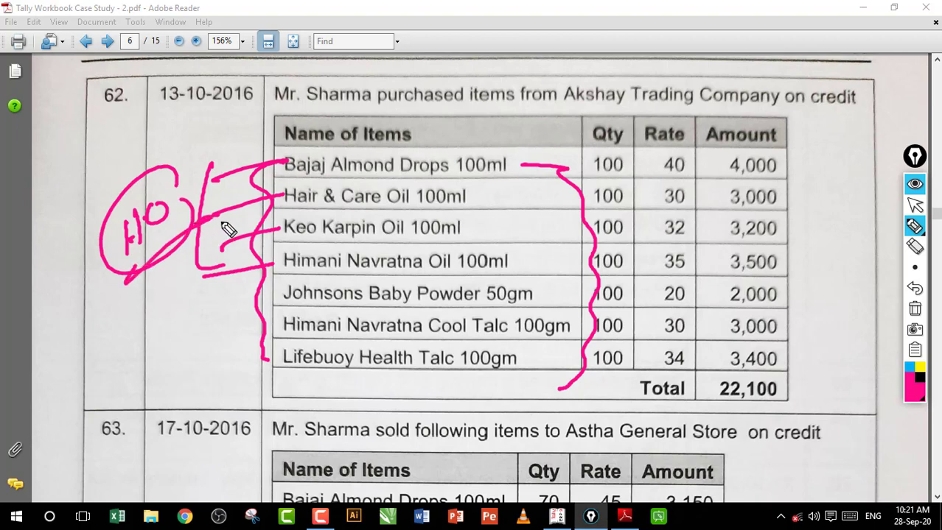
Step: Mark and bracket the three powder and talc items, label them "P." and circle both group labels together
drag(274, 293, 215, 328)
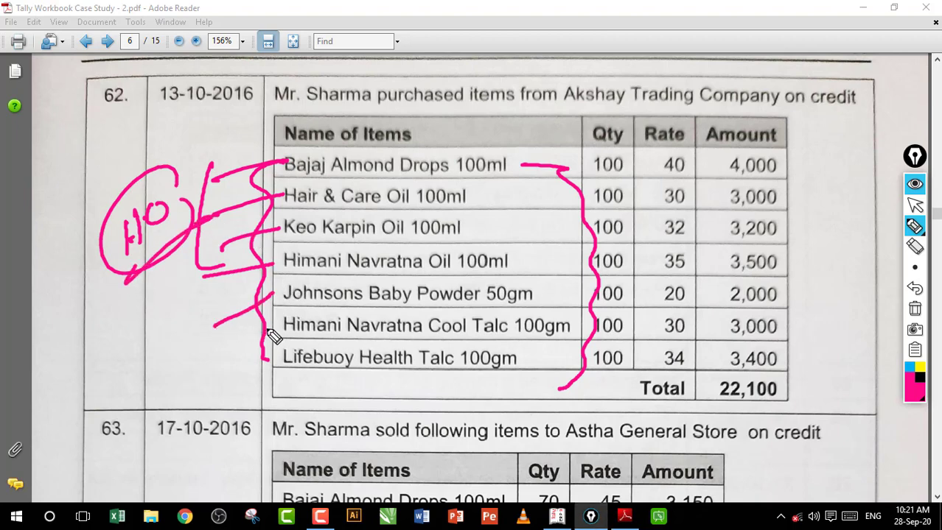
drag(270, 331, 219, 337)
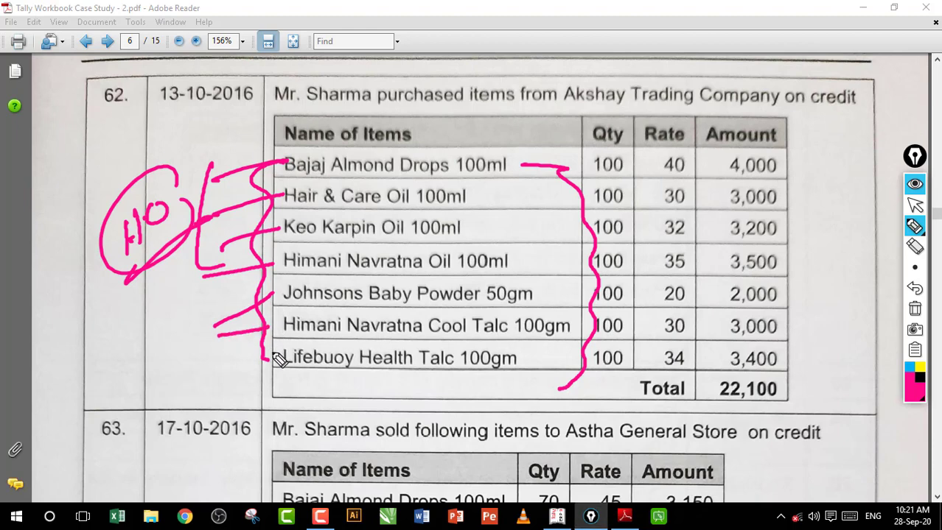
drag(273, 360, 237, 367)
mouse_move(221, 298)
mouse_down()
mouse_move(208, 366)
mouse_move(166, 347)
mouse_up()
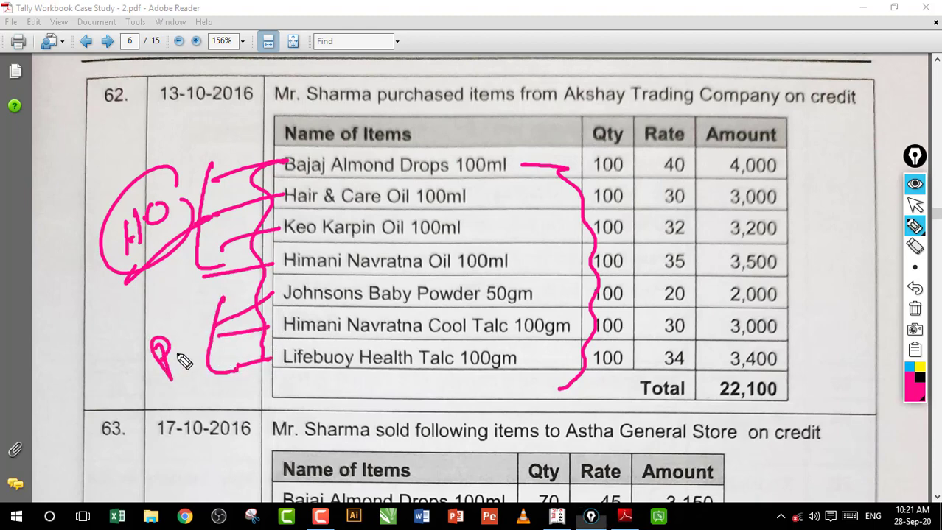
click(175, 356)
mouse_move(177, 170)
mouse_down()
mouse_move(212, 324)
mouse_move(107, 182)
mouse_up()
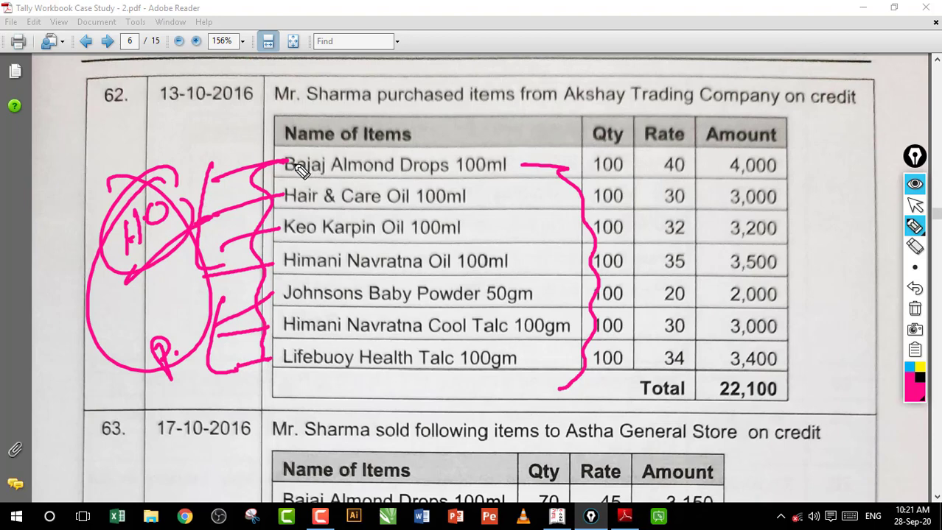
Step: Clear all pen marks, bracket the first four oil items of entry 62 again and label them "H.O" with an arrow
click(914, 310)
mouse_move(513, 160)
mouse_down()
mouse_move(552, 266)
mouse_move(526, 265)
mouse_up()
mouse_move(572, 234)
mouse_down()
mouse_move(609, 233)
mouse_move(626, 246)
mouse_move(630, 233)
mouse_up()
click(652, 231)
drag(679, 216, 682, 213)
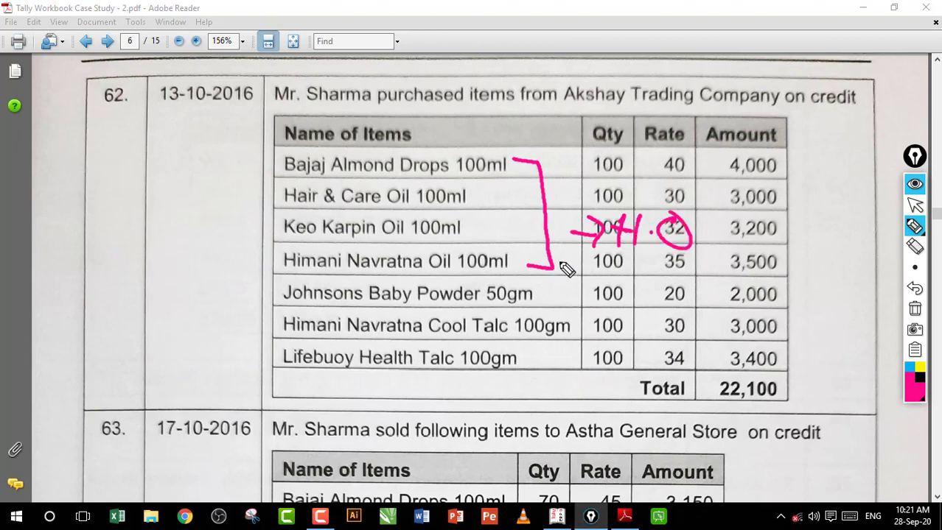
Step: Bracket the last three powder and talc items of entry 62 and label them "Pw" with an arrow
mouse_move(549, 289)
mouse_down()
mouse_move(590, 372)
mouse_move(567, 366)
mouse_up()
mouse_move(622, 348)
mouse_down()
mouse_move(651, 344)
mouse_move(641, 357)
mouse_up()
mouse_move(668, 328)
mouse_down()
mouse_move(667, 365)
mouse_move(672, 346)
mouse_up()
drag(700, 344, 718, 353)
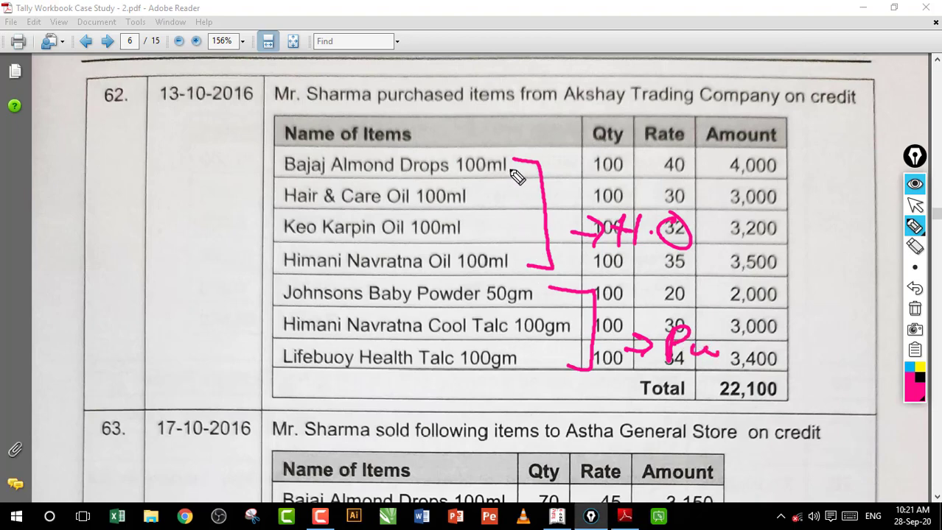
Step: Clear all pen marks from entry 62 and start a new purchase voucher in Tally
click(913, 310)
click(915, 205)
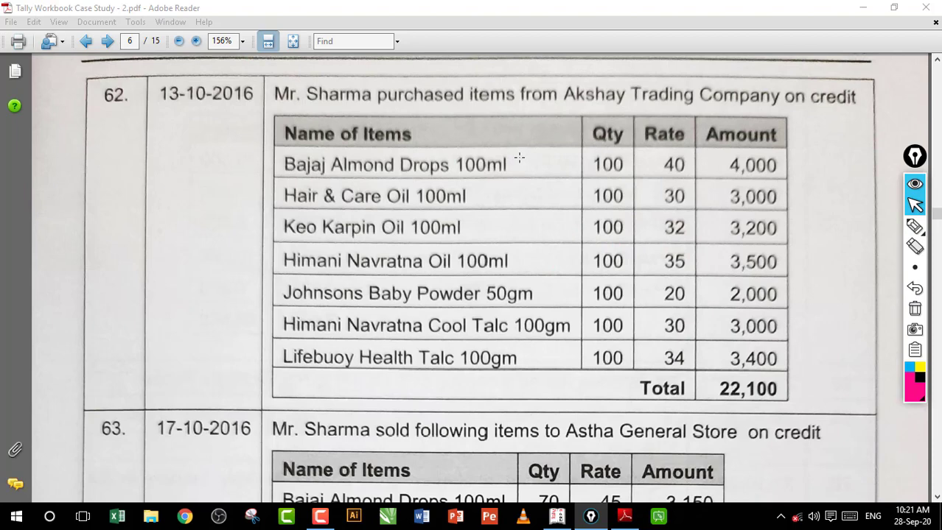
click(563, 518)
key(F9)
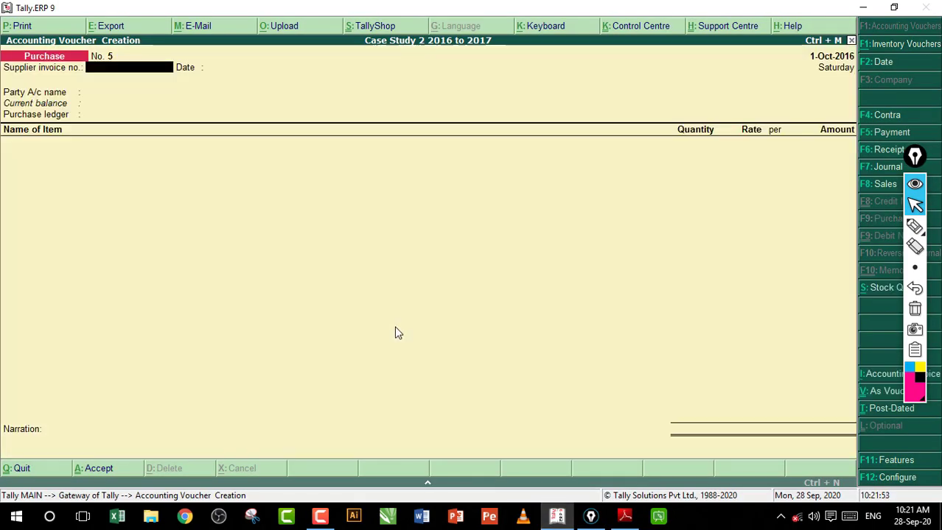
Step: Set the voucher's party account to Akshay Teading Company, accept the party details and choose Purchase A\c as the purchase ledger
key(Return)
key(Return)
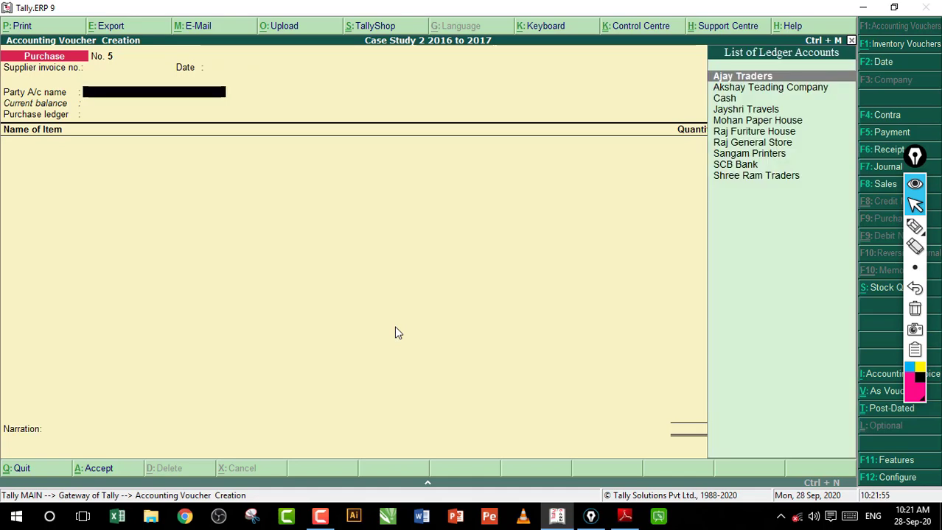
text(A)
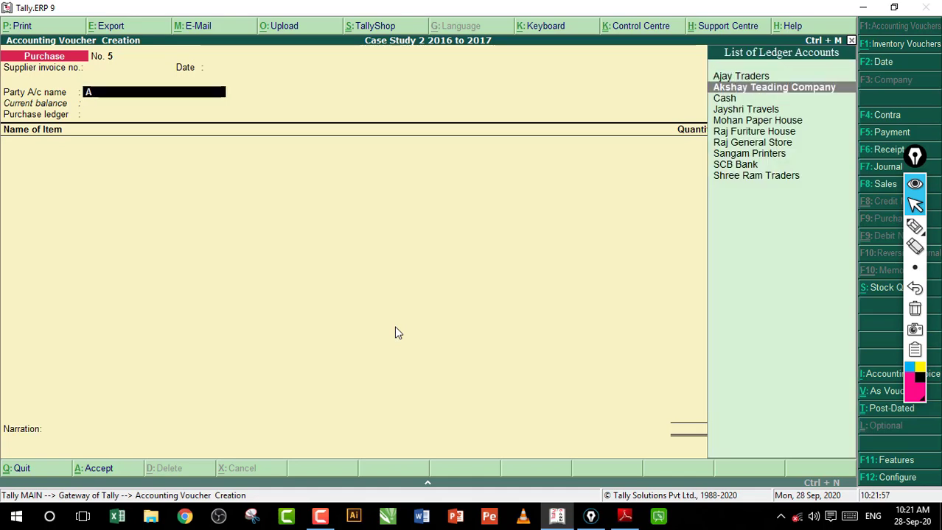
key(Return)
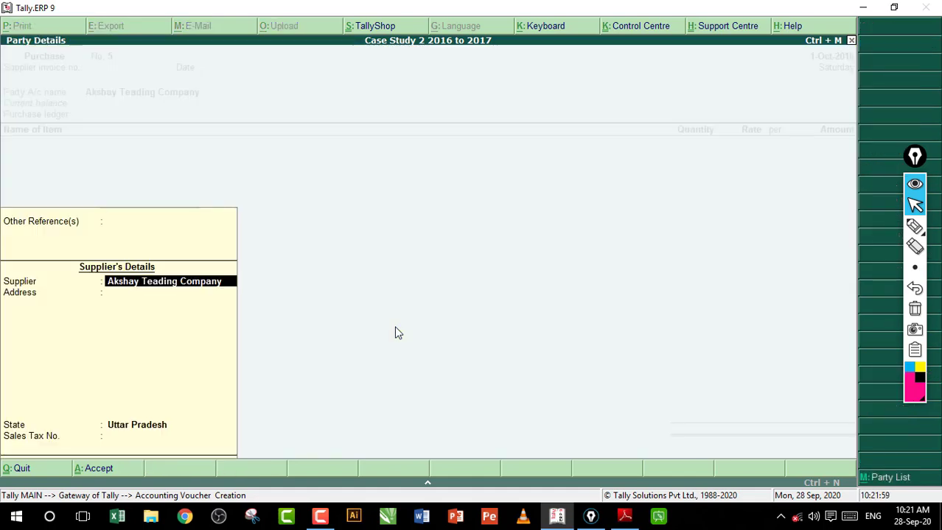
key(Return)
key(Return)
key(Return)
key(Return)
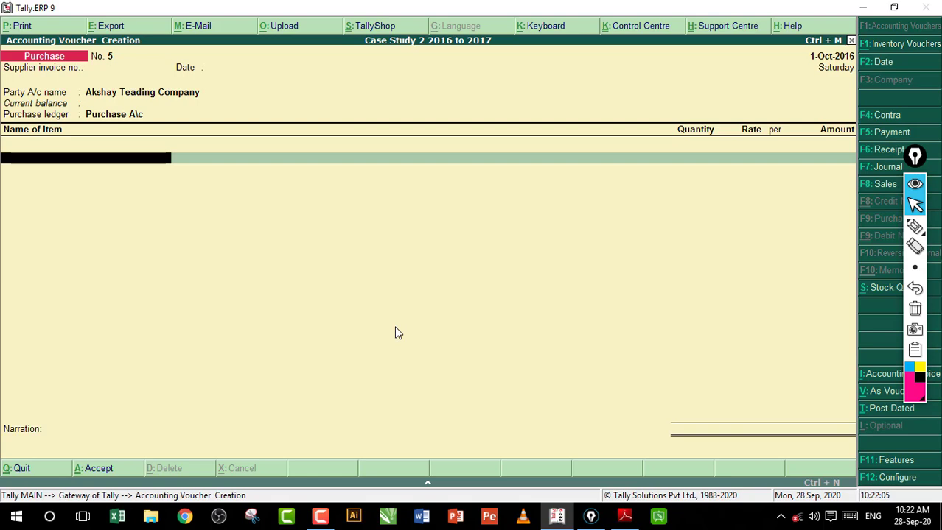
Step: Highlight the seven item names of entry 62 in the case study PDF and return to the purchase voucher in Tally
click(625, 516)
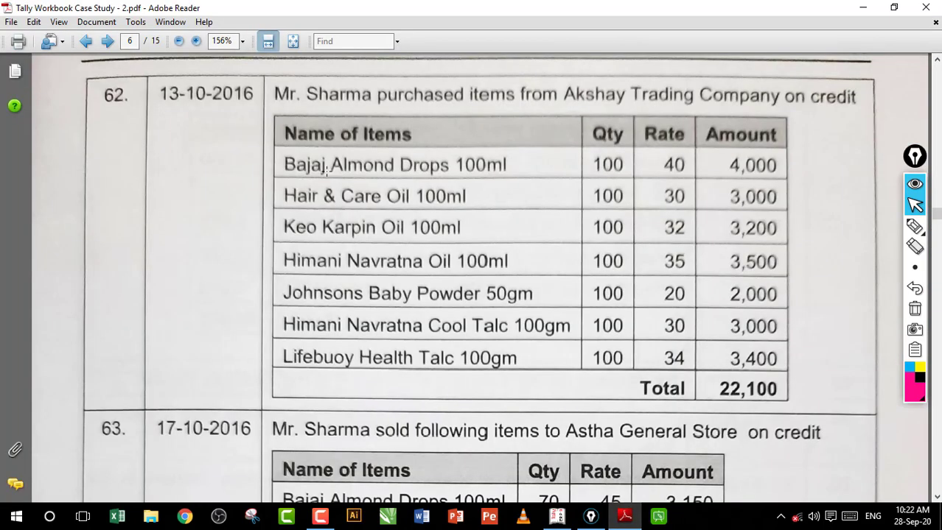
drag(274, 155, 586, 384)
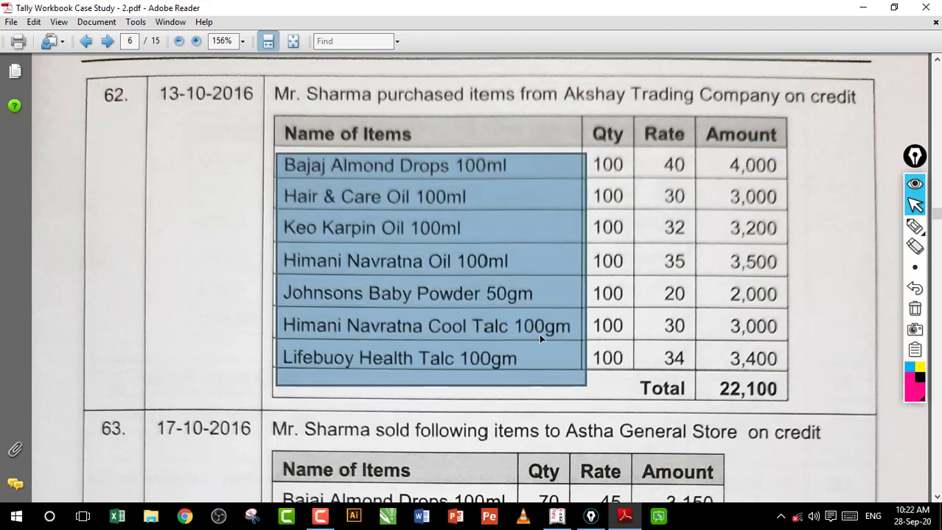
click(536, 359)
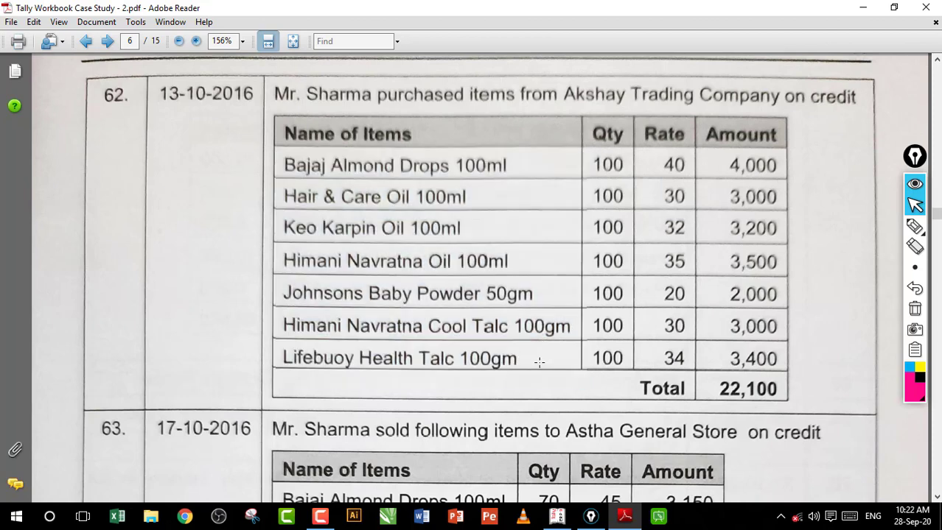
click(557, 520)
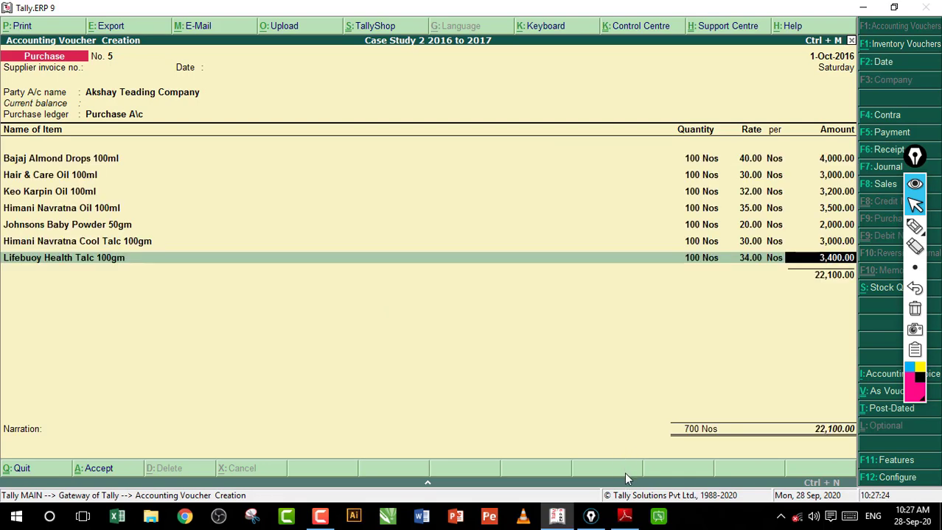
Step: Circle the item names of entry 62 in the case study PDF with the pen and underline the total 22,100
click(624, 516)
click(914, 227)
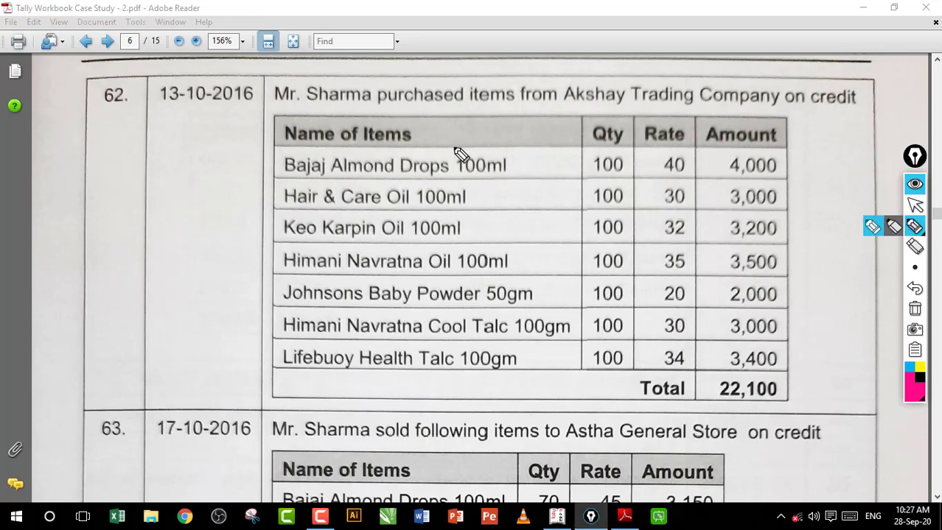
mouse_move(289, 135)
mouse_down()
mouse_move(592, 319)
mouse_move(376, 164)
mouse_up()
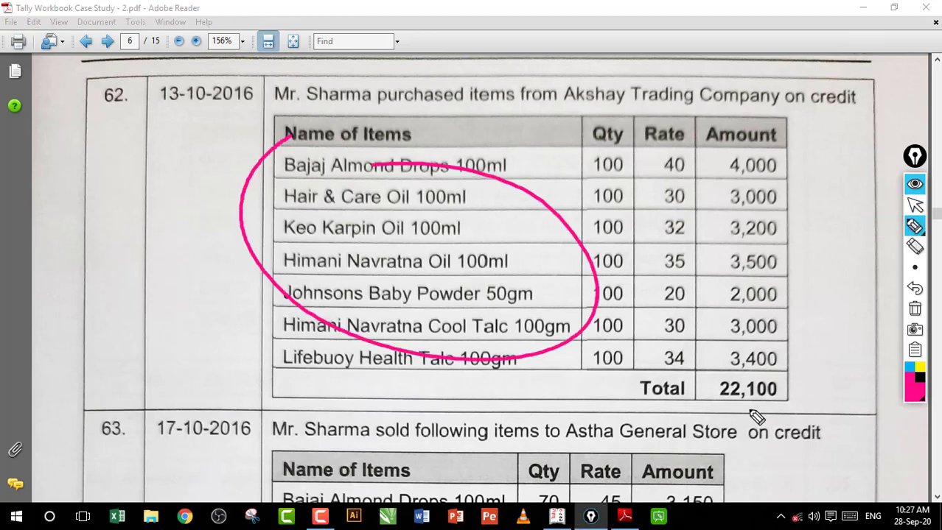
drag(713, 405, 790, 406)
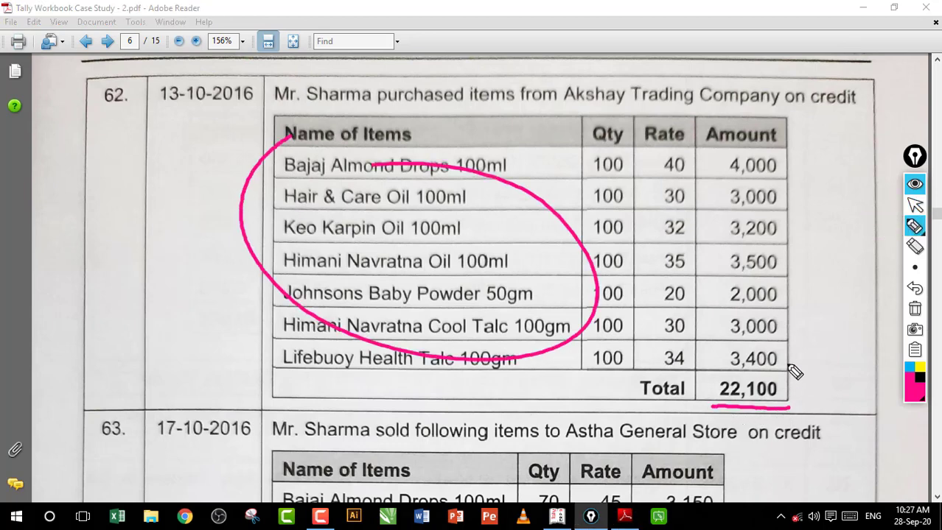
click(914, 206)
Step: Circle the item total of the purchase voucher in Tally with the pen and clear all pen marks
click(557, 517)
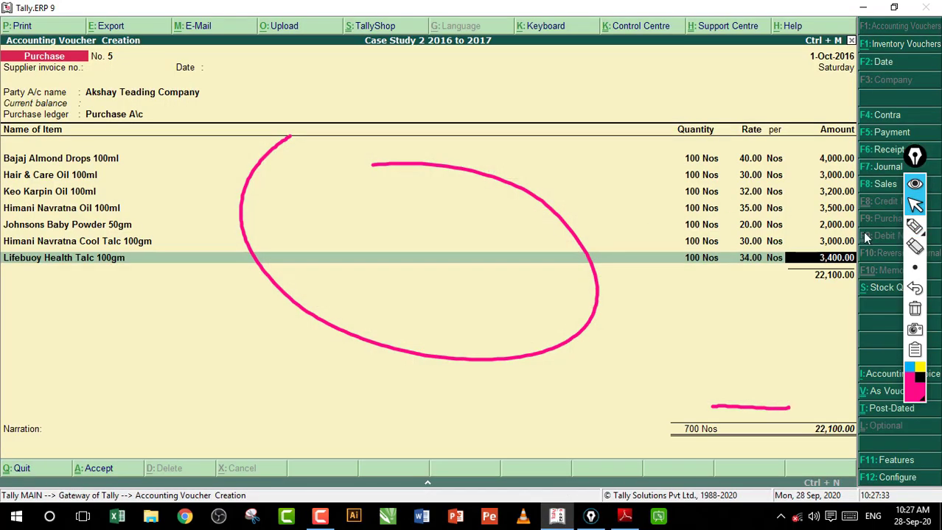
click(914, 226)
drag(803, 292, 829, 284)
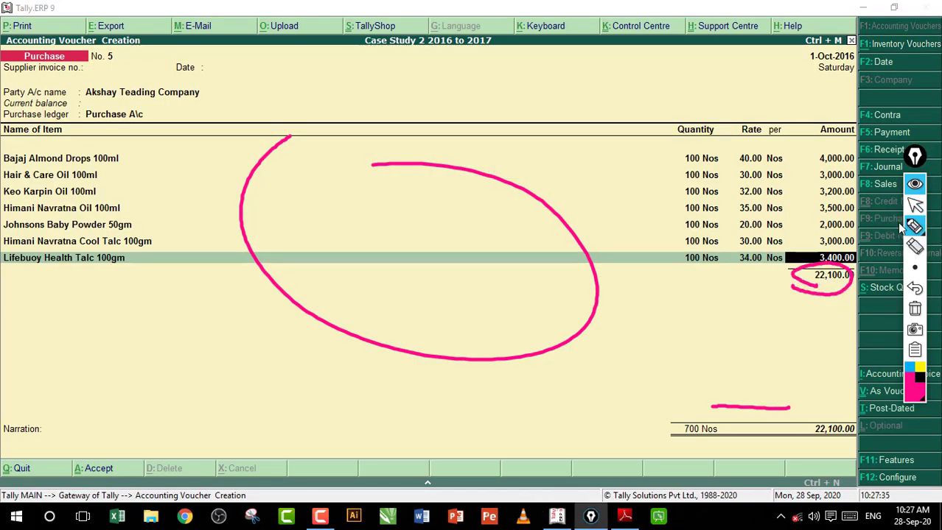
click(915, 307)
click(914, 205)
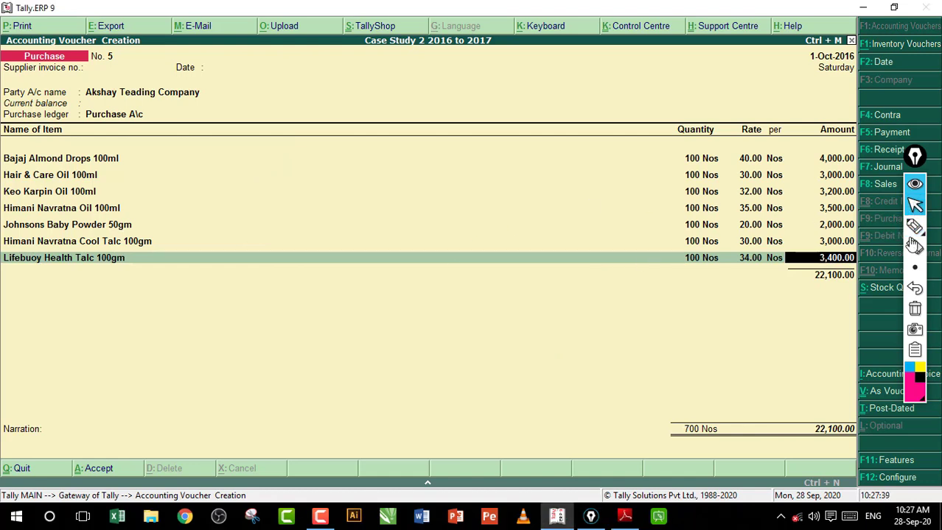
Step: Bracket the four oil items of the voucher with the pen and label them "HO" with an arrow
click(914, 226)
mouse_move(146, 149)
mouse_down()
mouse_move(171, 152)
mouse_move(153, 215)
mouse_up()
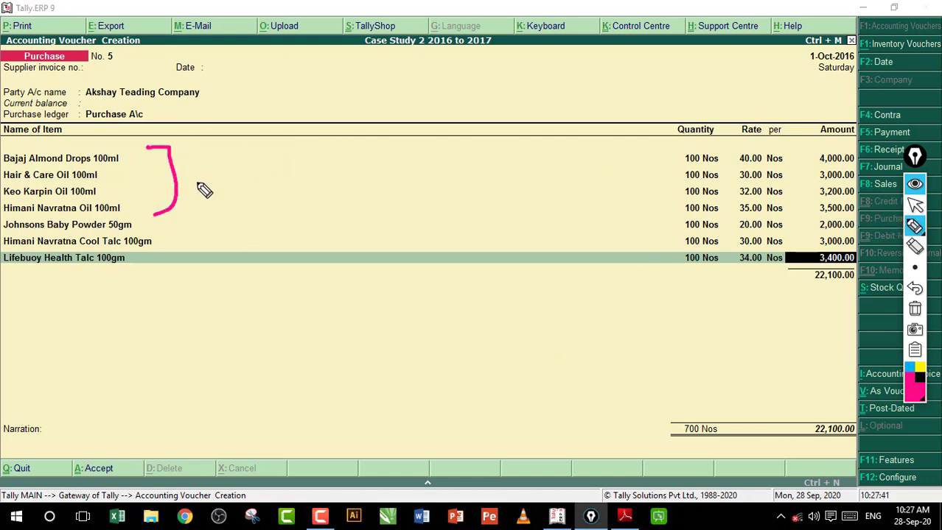
drag(193, 183, 205, 182)
mouse_move(209, 173)
mouse_down()
mouse_move(219, 188)
mouse_move(245, 191)
mouse_up()
mouse_move(261, 163)
mouse_down()
mouse_move(263, 185)
mouse_move(283, 165)
mouse_up()
Step: Bracket the three powder and talc items of the voucher, label them with a "P" and clear all pen marks
mouse_move(142, 221)
mouse_down()
mouse_move(170, 254)
mouse_move(146, 271)
mouse_up()
drag(190, 244, 225, 254)
drag(224, 225, 278, 257)
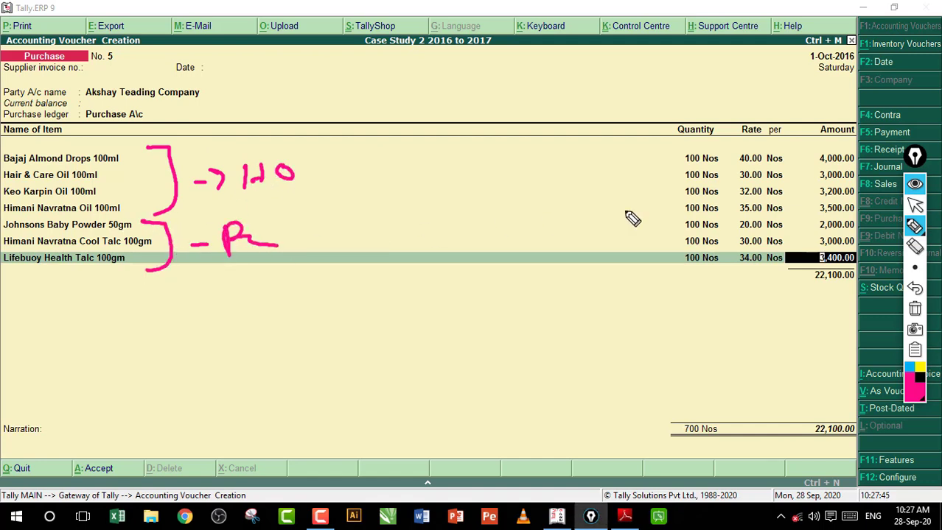
click(914, 309)
click(916, 207)
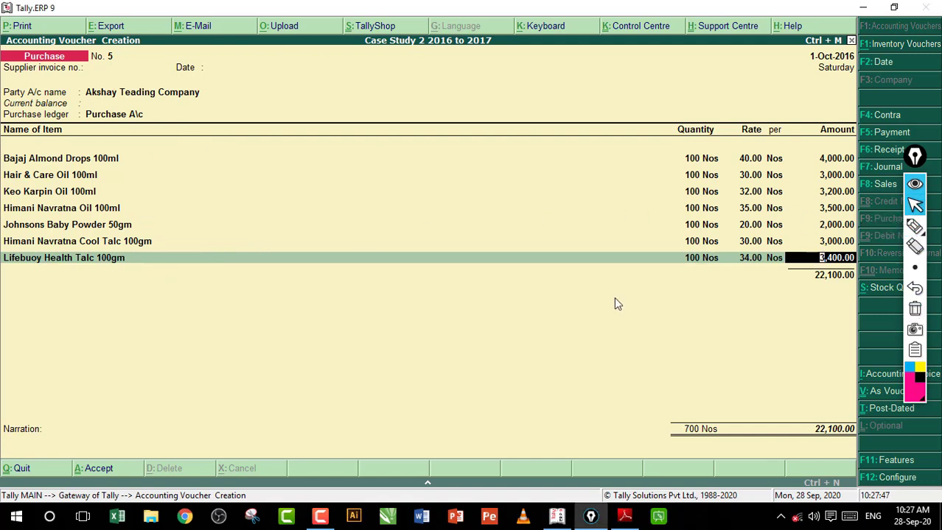
Step: End the item list, leave the narration blank and save the Akshay Teading Company purchase voucher
key(Return)
key(Return)
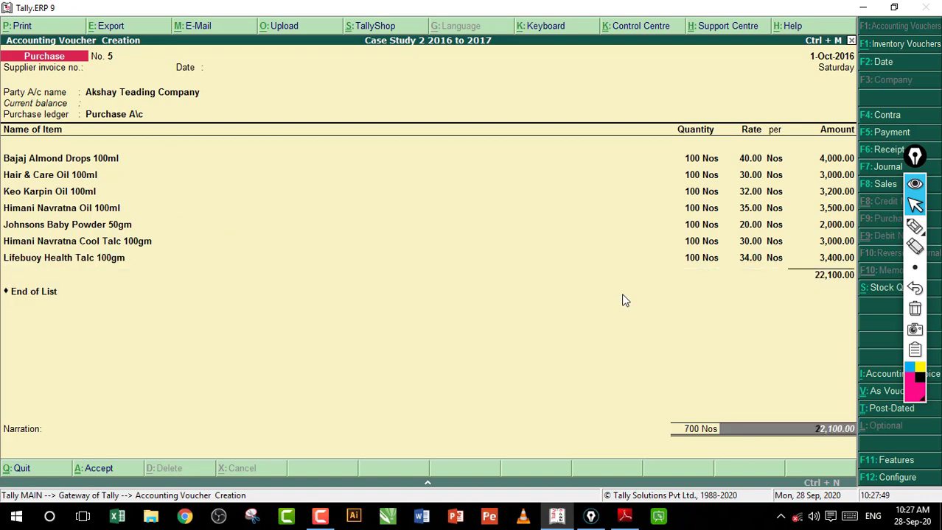
key(Return)
key(Return)
key(Return)
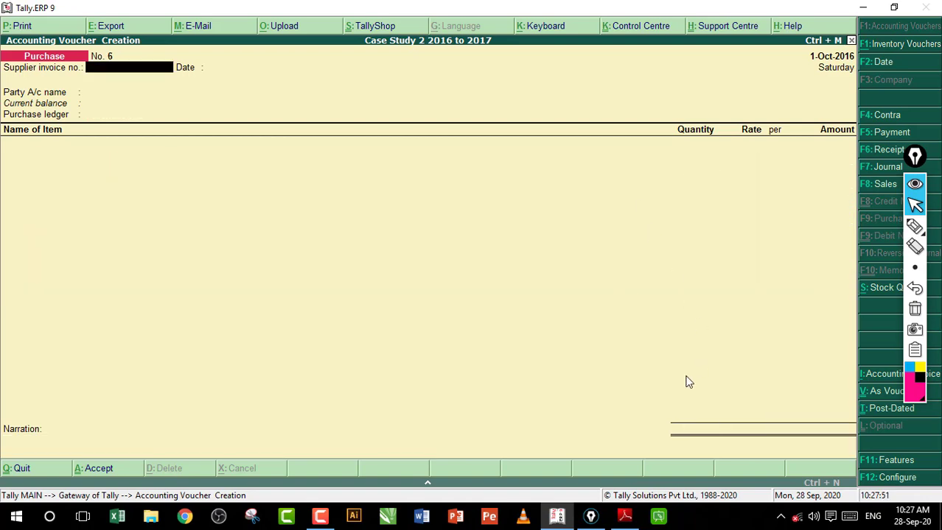
Step: Read entry 63 in the case study PDF and highlight the customer Astha General Store
click(624, 516)
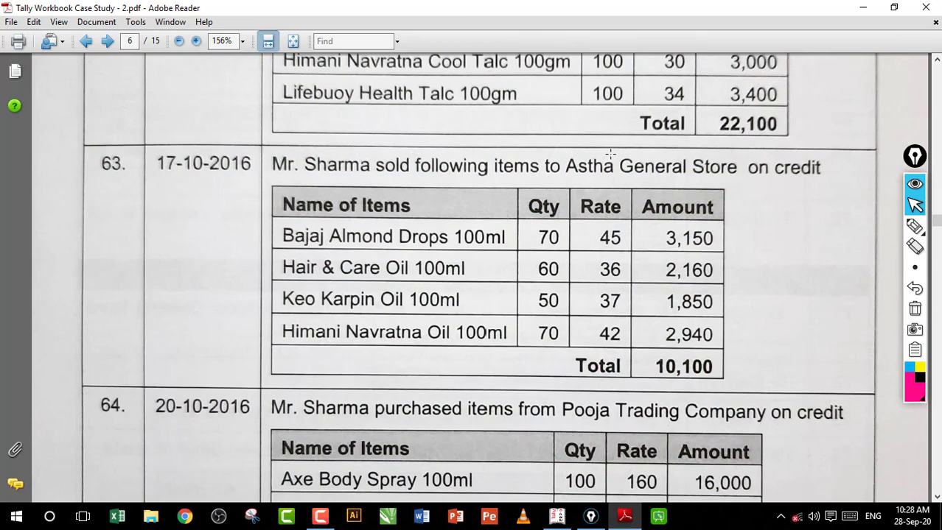
drag(739, 170, 566, 167)
click(713, 168)
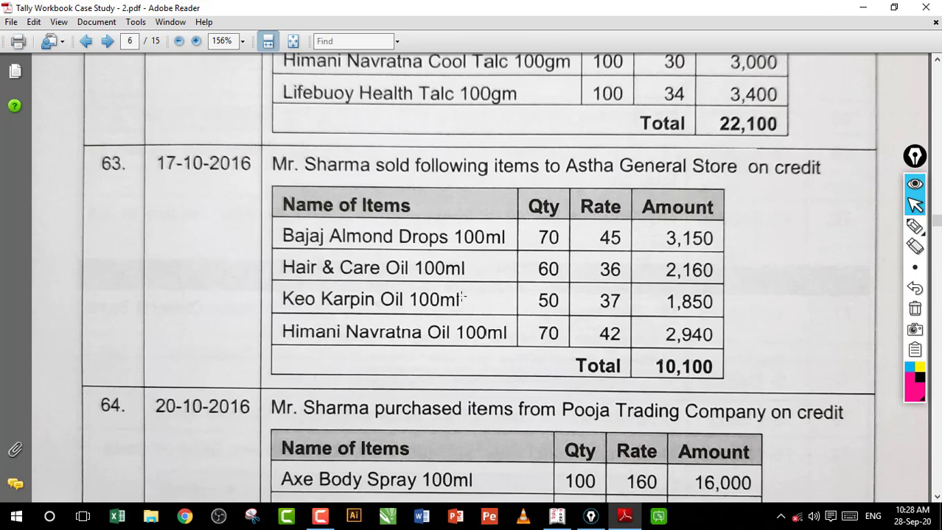
Step: Start a sales voucher in Tally and open the creation of a new ledger for its party account
click(557, 516)
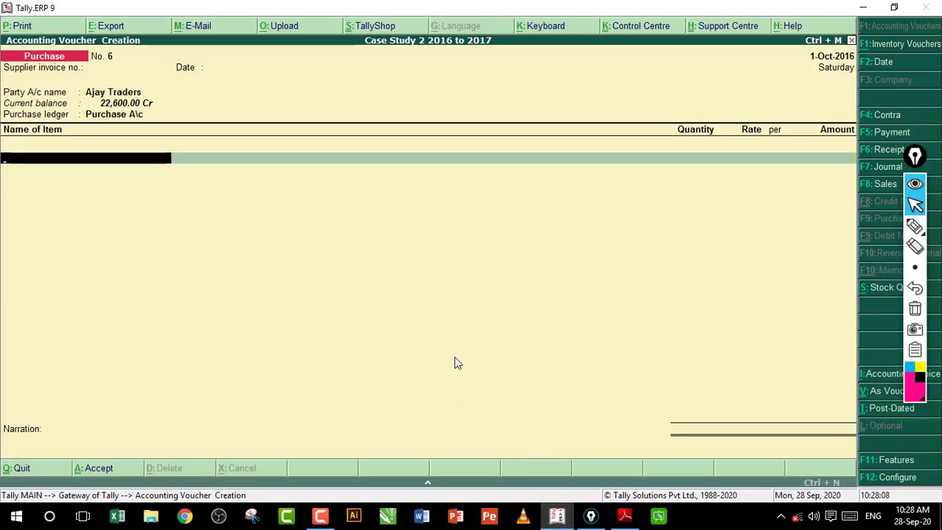
key(F8)
key(Return)
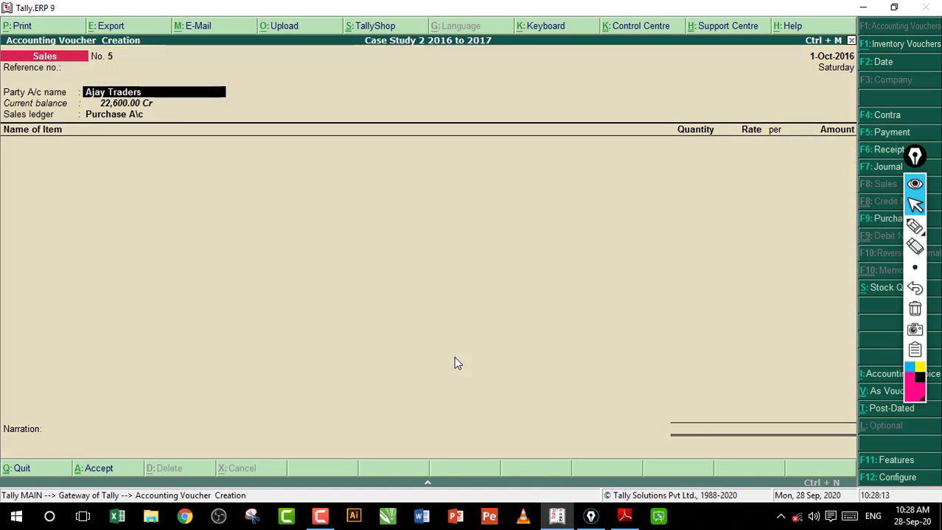
text(A)
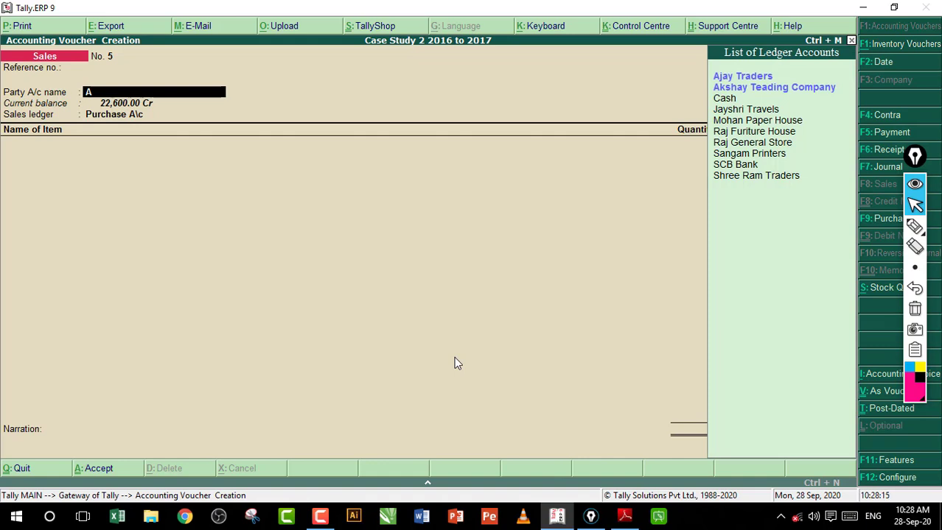
key(alt+c)
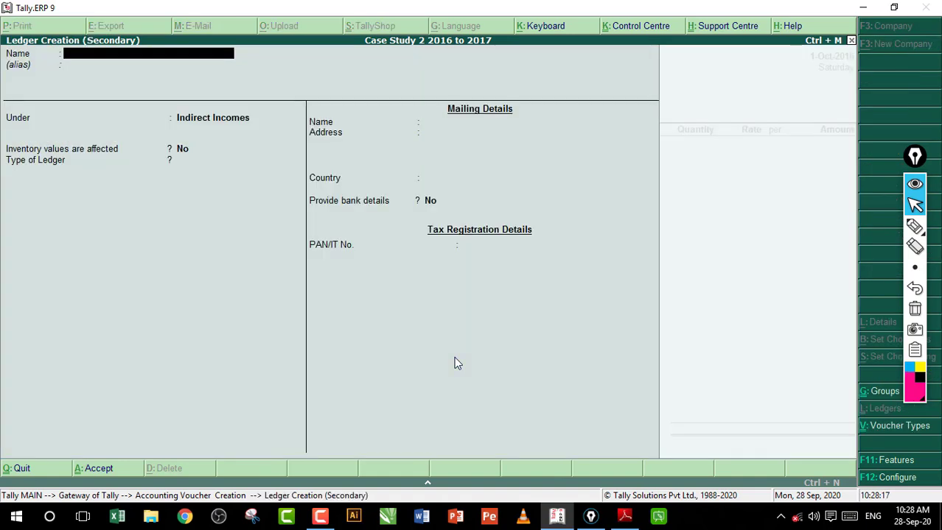
Step: Create the ledger Astha General Store under Sundry Debtors, keeping the default balance and mailing details, and save it
text(Astha General Store)
key(Return)
key(Return)
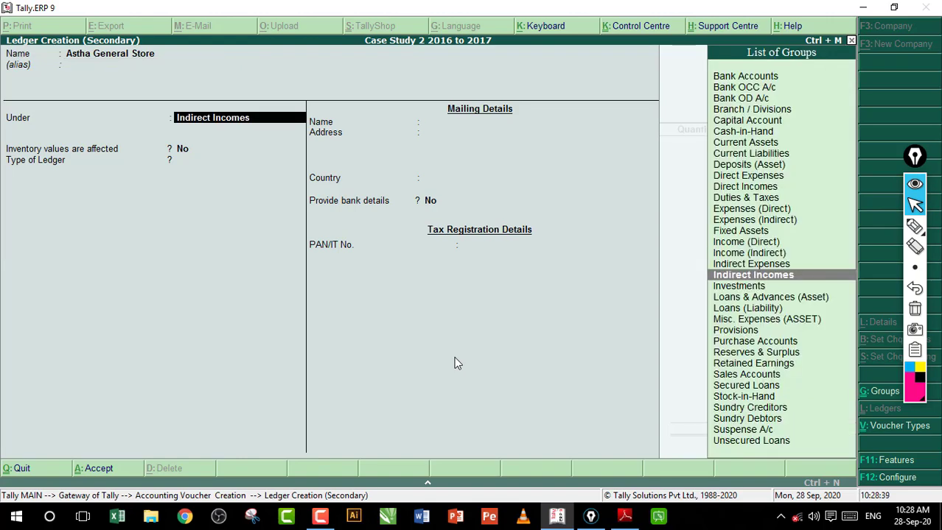
text(S)
key(Down)
key(Down)
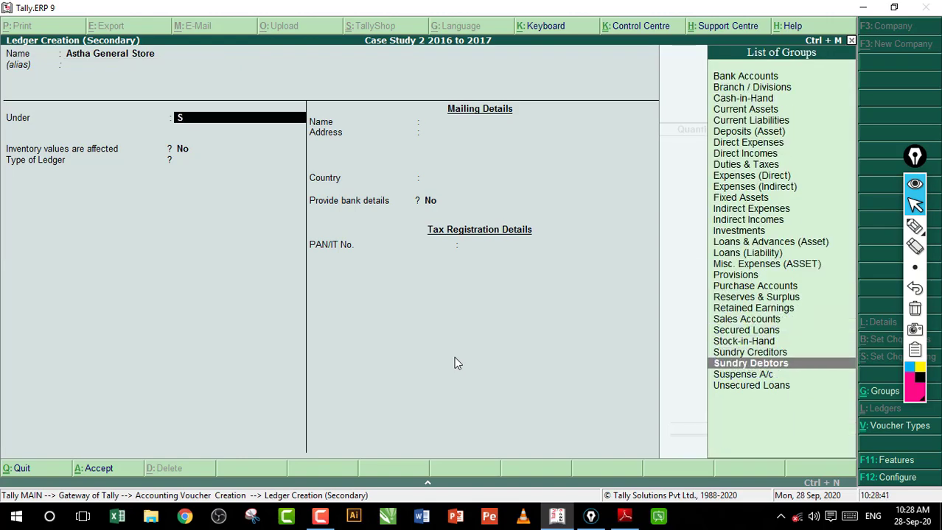
key(Return)
key(Return)
key(Return)
key(Return)
key(Return)
key(Return)
key(Return)
key(Return)
key(Return)
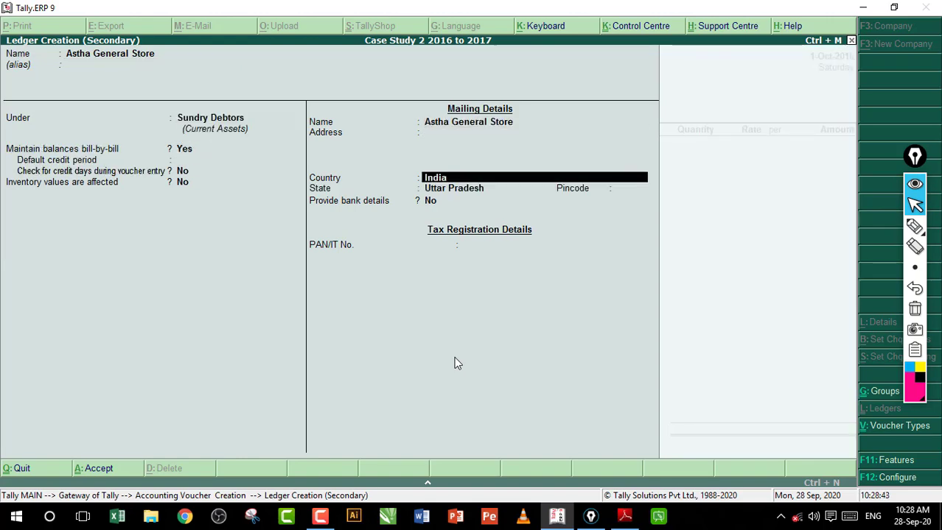
key(Return)
key(Return)
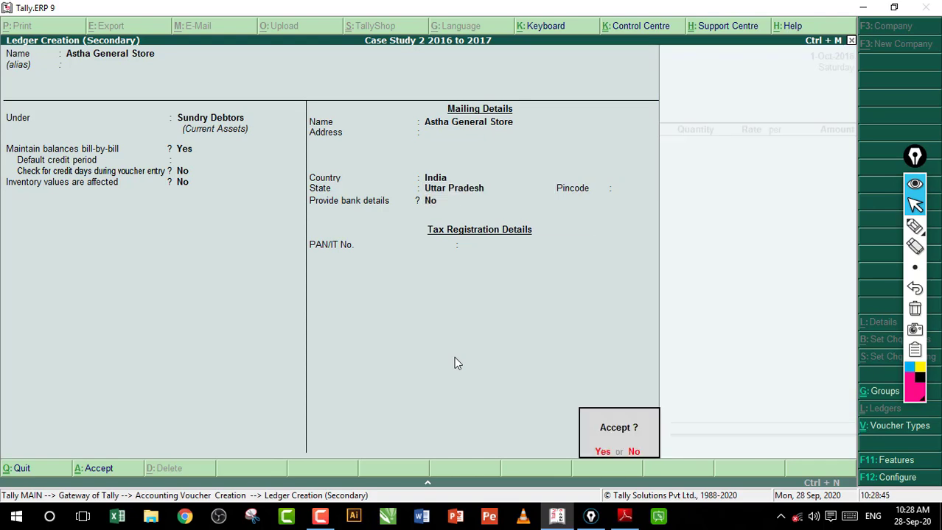
key(Return)
Step: Accept Astha General Store's party details in the sales voucher and choose Sales A\c as the sales ledger
key(Return)
key(Return)
key(Return)
key(Return)
key(Return)
key(Return)
key(Return)
key(Return)
key(Return)
key(Return)
key(Return)
key(Return)
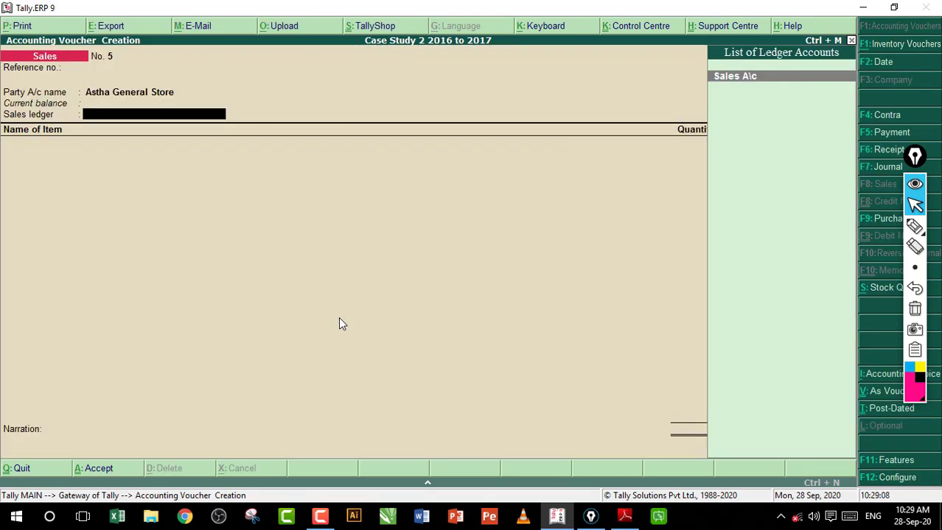
key(Return)
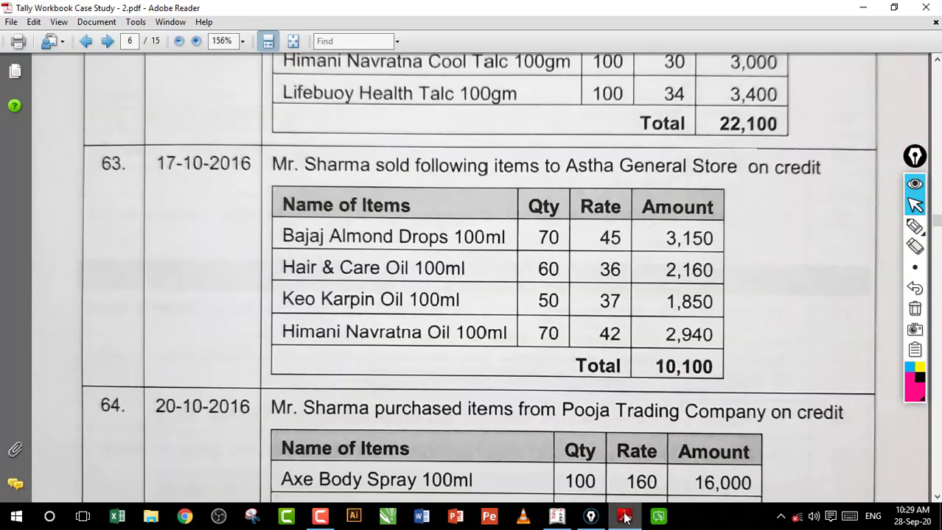
Step: Highlight the four oil item names of entry 63 in the case study PDF
click(624, 517)
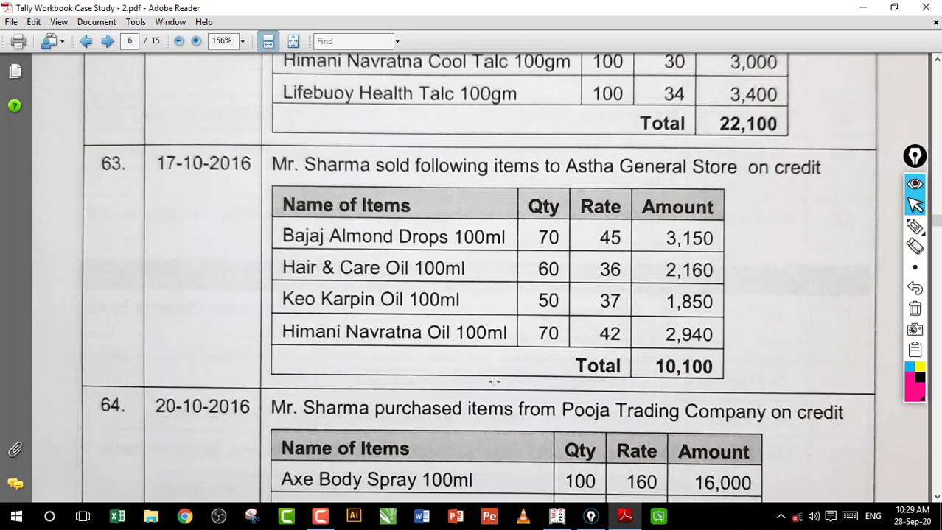
drag(509, 357, 496, 359)
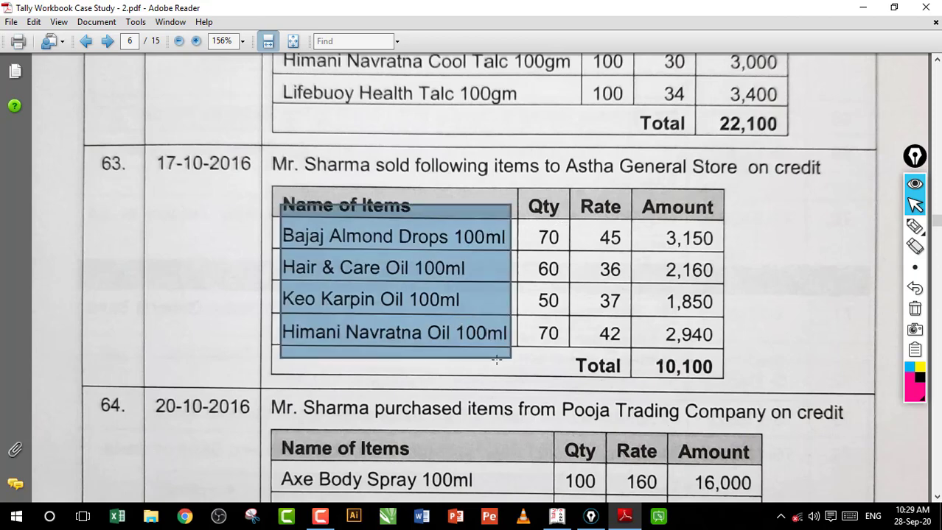
Step: Switch to Tally and complete the Himani Navratna Oil 100ml line of 70 Nos at 42.00 in the sales voucher
key(alt+Tab)
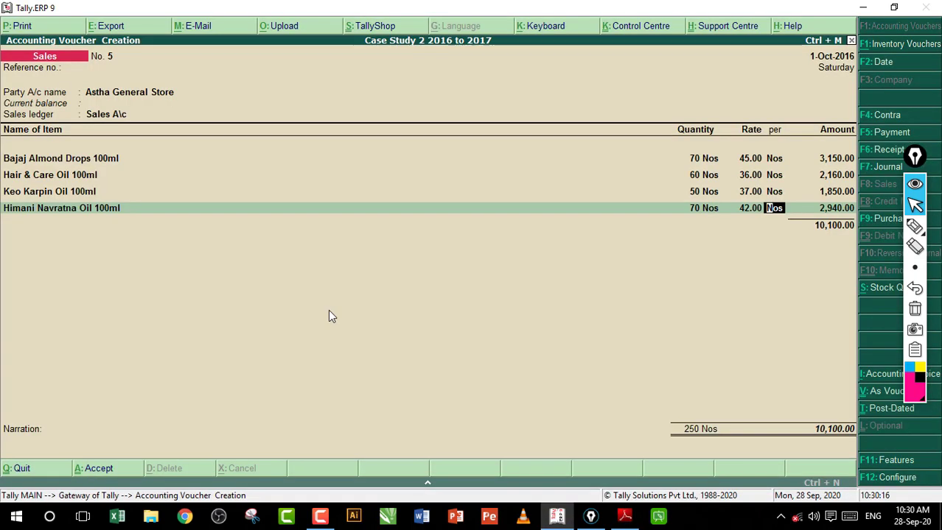
key(Return)
key(Return)
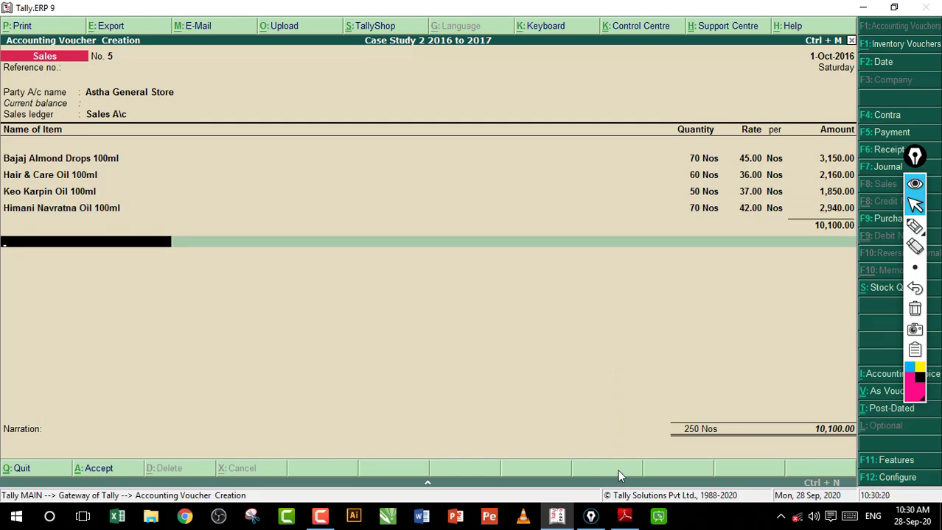
Step: Check the total of entry 63 in the case study PDF and save the Astha General Store sales voucher in Tally
click(621, 515)
drag(644, 344, 729, 386)
click(621, 373)
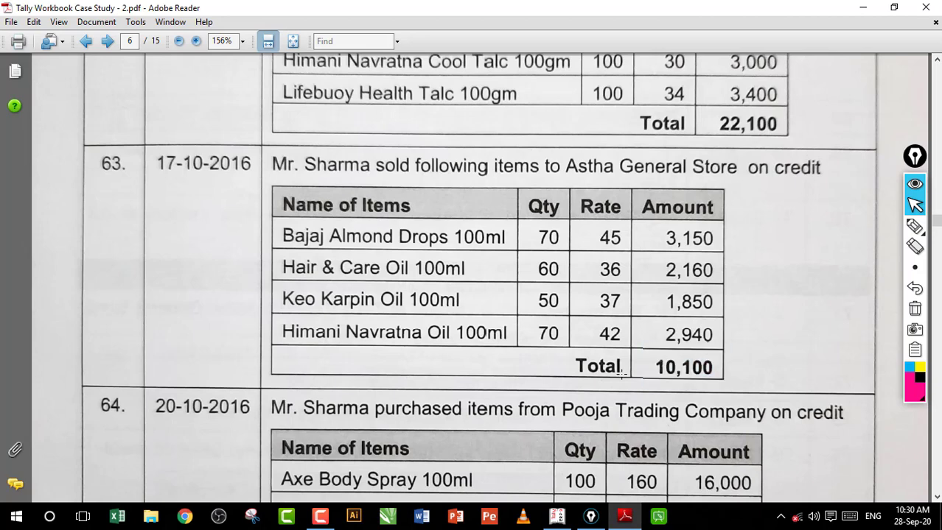
click(556, 515)
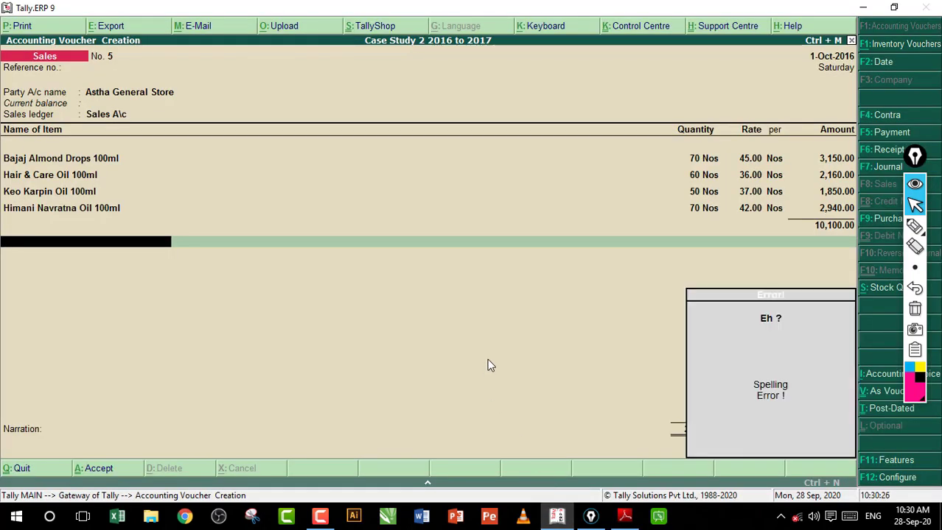
key(Return)
key(Return)
key(Return)
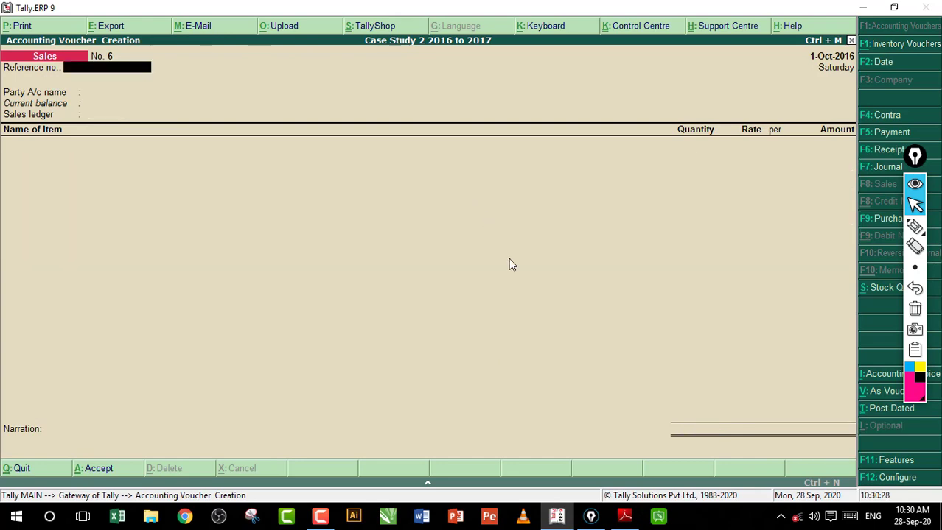
Step: Go to entry 64 in the case study PDF, mark its supplier and full item list with the pen, and clear the marks
click(625, 516)
click(534, 245)
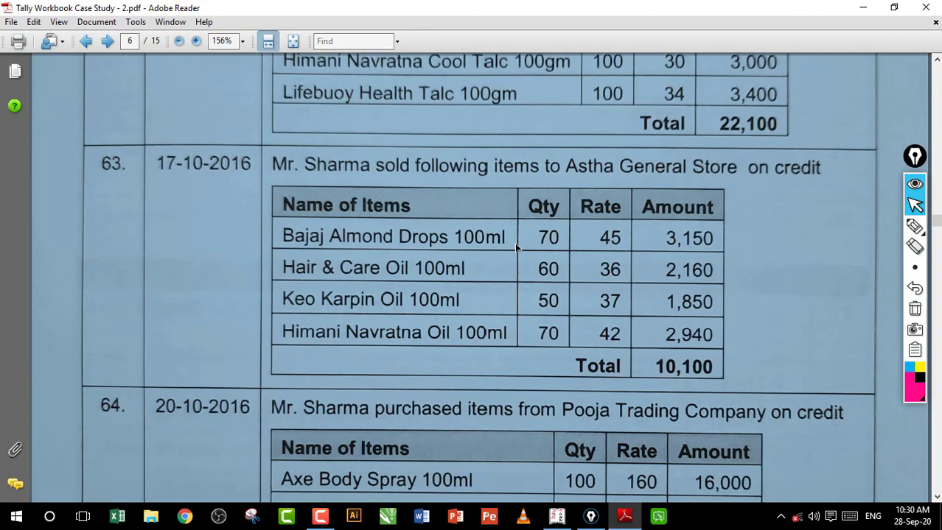
scroll(519, 246, down, 5)
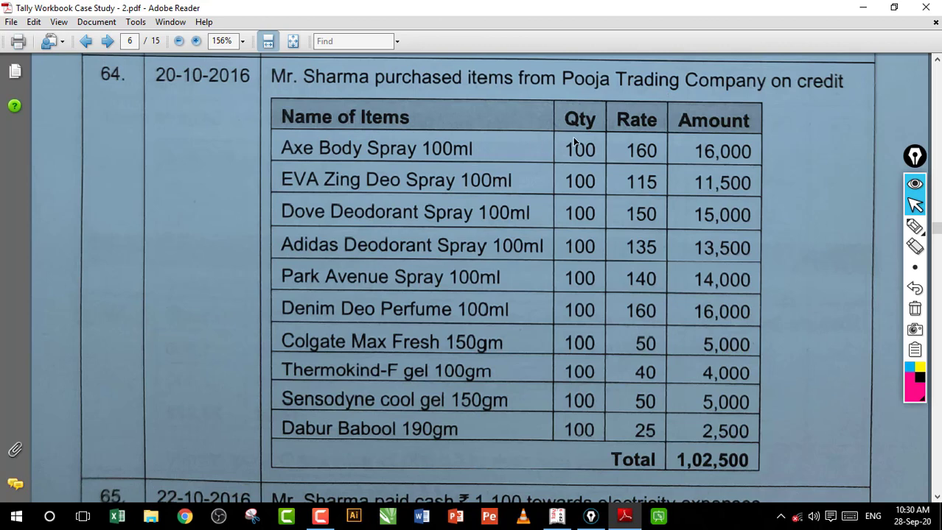
click(638, 136)
click(914, 227)
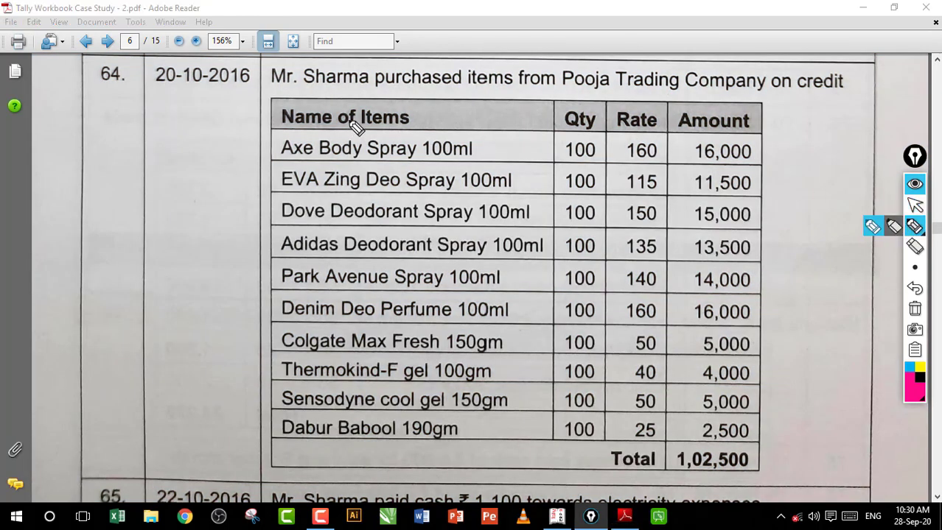
mouse_move(457, 91)
mouse_down()
mouse_move(571, 93)
mouse_move(755, 74)
mouse_move(615, 78)
mouse_up()
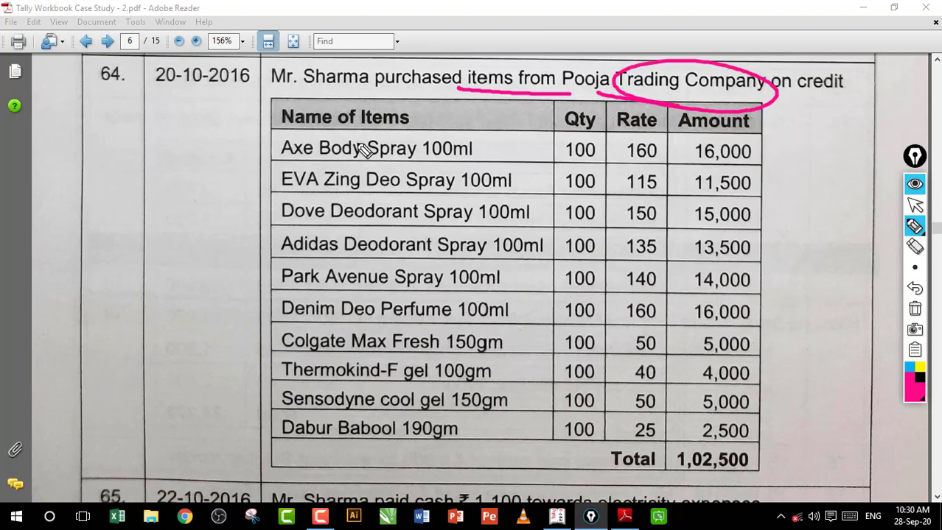
mouse_move(276, 146)
mouse_down()
mouse_move(221, 200)
mouse_move(277, 443)
mouse_up()
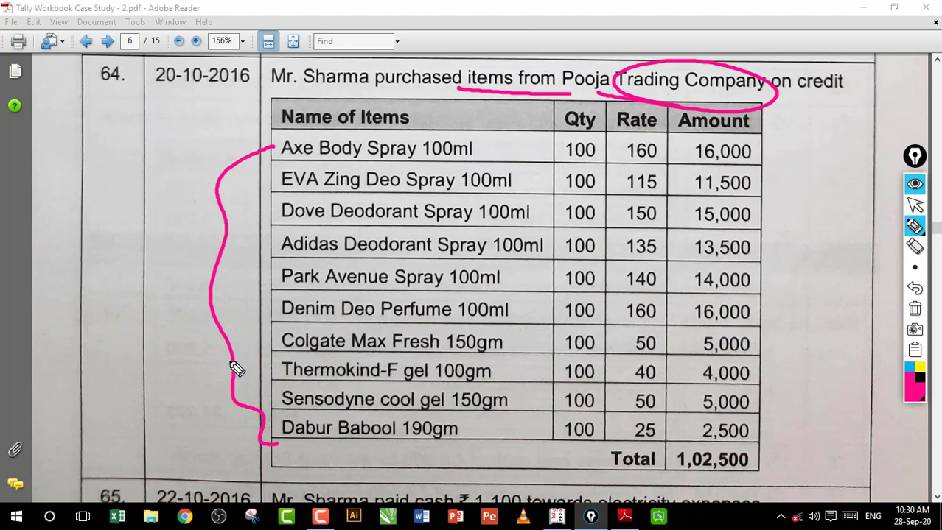
key(ctrl+shift+c)
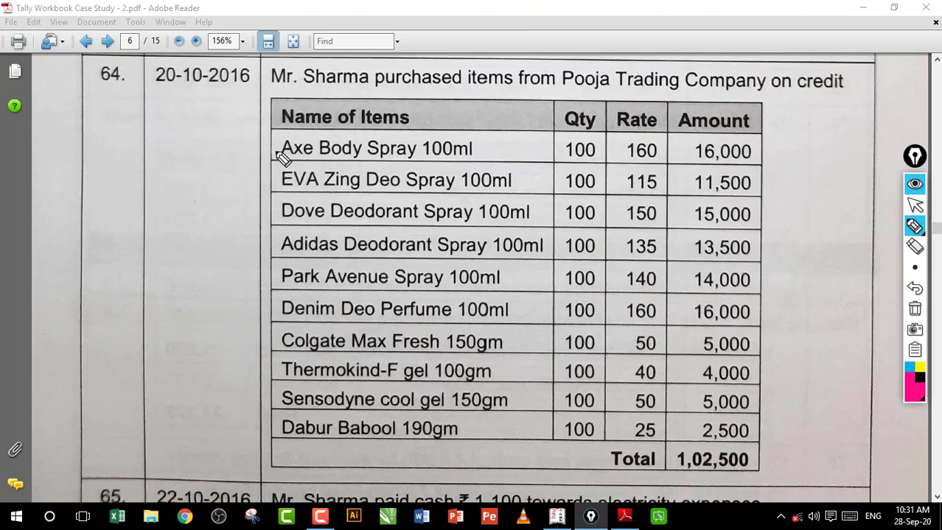
Step: Bracket the six items from Axe Body Spray to Denim Deo Perfume and underline the product type in each name
mouse_move(275, 145)
mouse_down()
mouse_move(243, 218)
mouse_move(242, 264)
mouse_move(243, 296)
mouse_move(277, 318)
mouse_up()
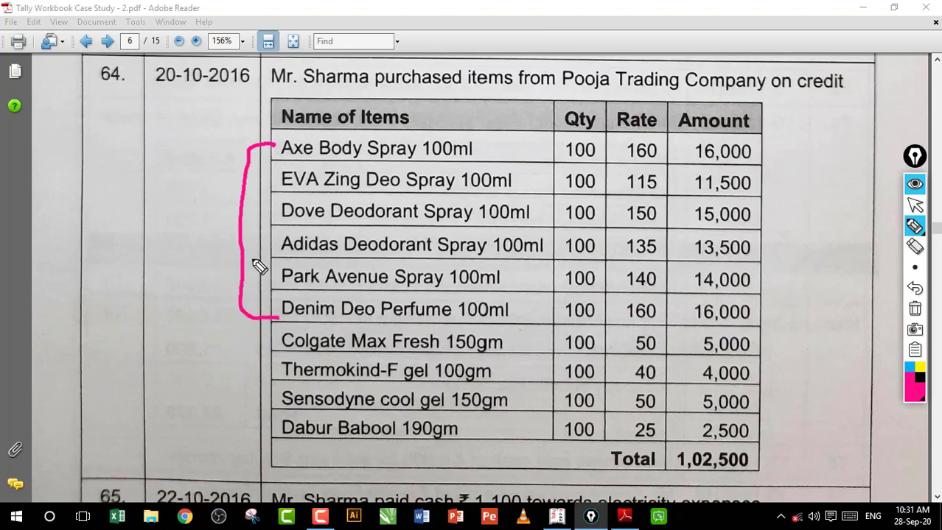
drag(228, 234, 190, 256)
drag(199, 227, 188, 260)
drag(405, 156, 434, 151)
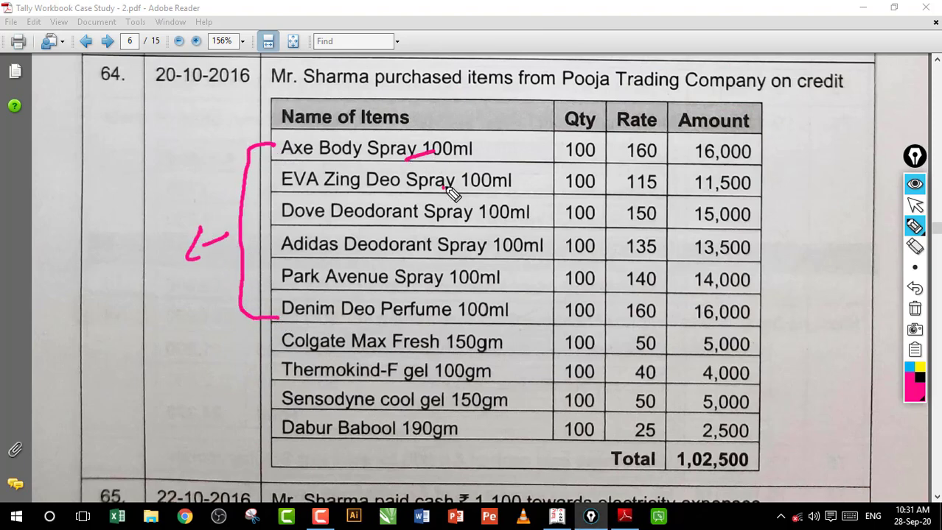
drag(441, 187, 470, 176)
drag(451, 221, 469, 211)
drag(460, 253, 480, 249)
drag(431, 288, 452, 279)
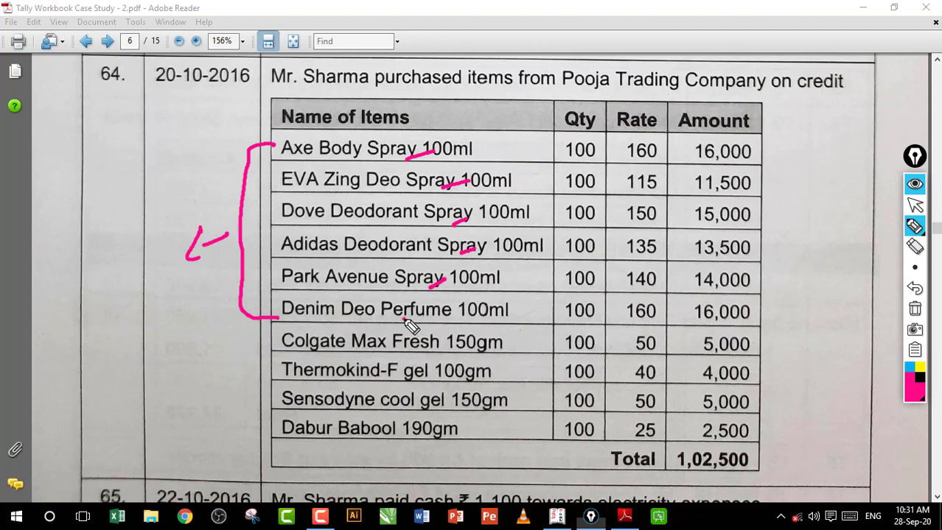
drag(404, 322, 451, 316)
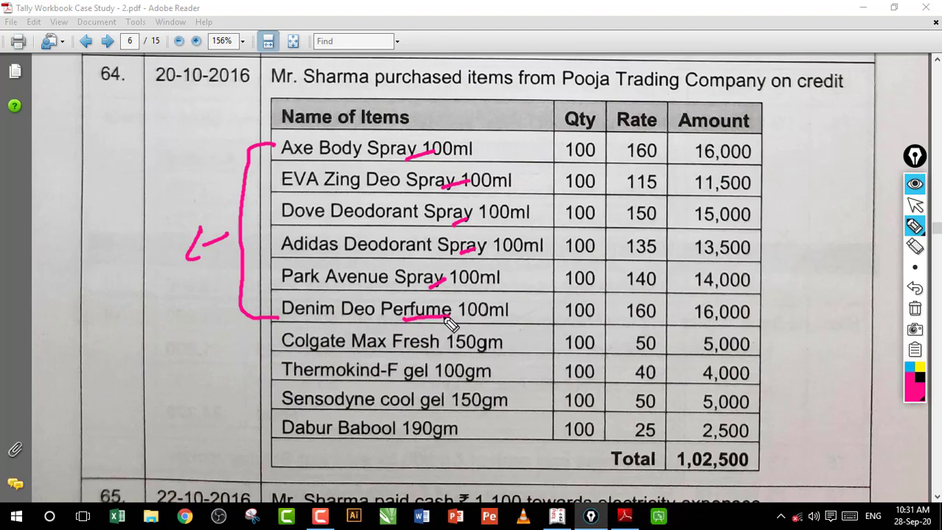
Step: Bracket the items from Colgate Max Fresh to Dabur Babool, handwrite labels beside both groups, and erase all the pen marks
mouse_move(273, 341)
mouse_down()
mouse_move(252, 347)
mouse_move(257, 448)
mouse_move(272, 445)
mouse_up()
drag(236, 409, 219, 420)
drag(210, 395, 228, 445)
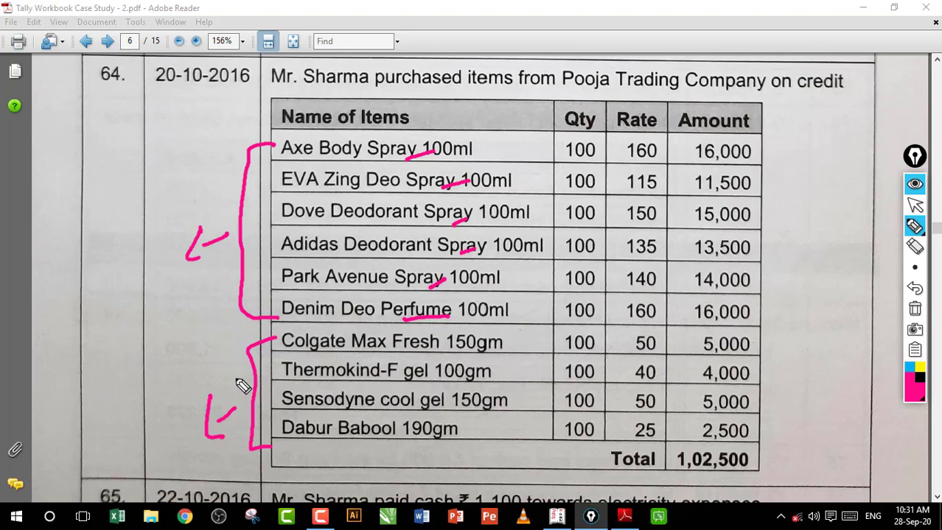
mouse_move(166, 420)
mouse_down()
mouse_move(181, 431)
mouse_move(204, 427)
mouse_up()
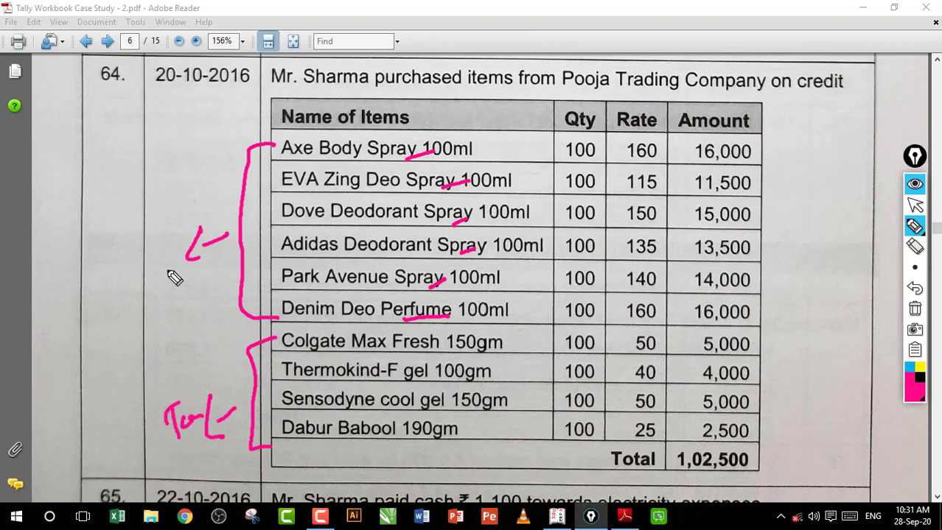
drag(151, 272, 193, 245)
mouse_move(177, 411)
mouse_down()
mouse_move(185, 435)
mouse_move(210, 401)
mouse_move(213, 420)
mouse_up()
mouse_move(479, 141)
mouse_down()
mouse_move(575, 274)
mouse_move(534, 291)
mouse_up()
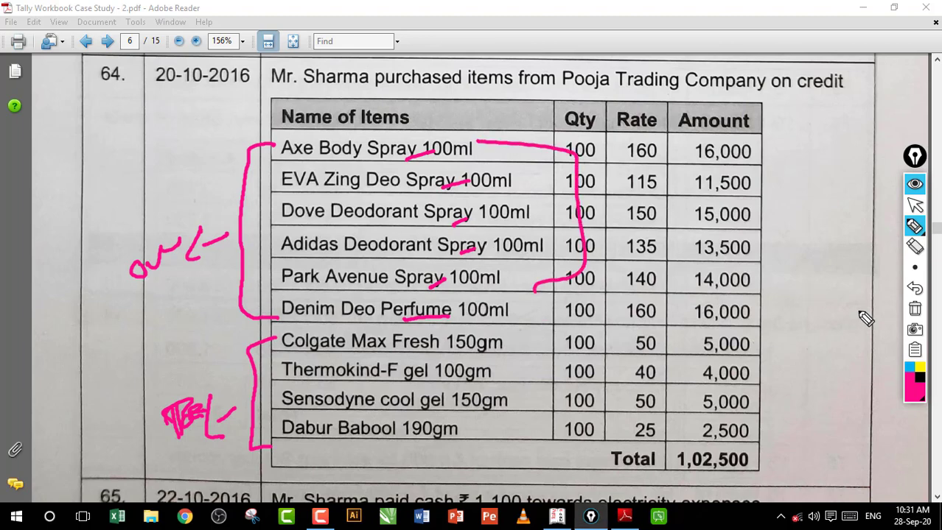
click(914, 309)
click(914, 206)
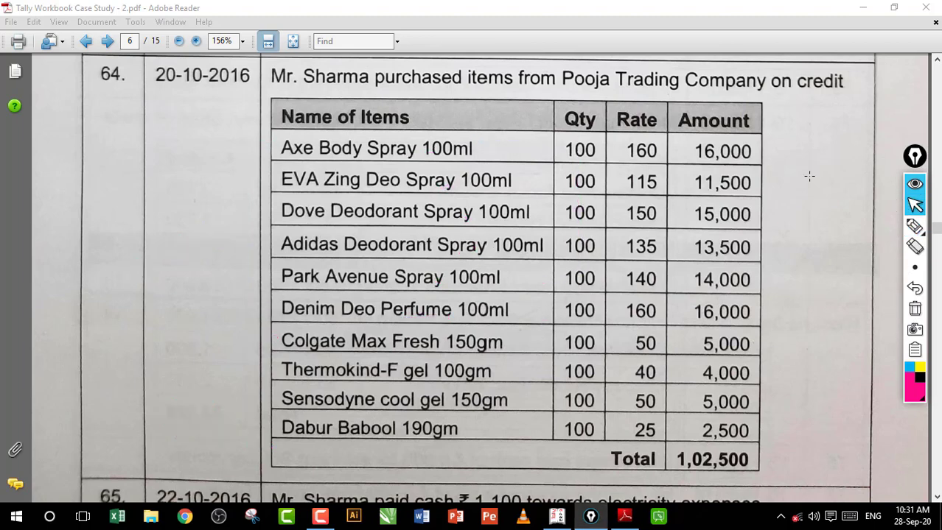
Step: Highlight the supplier Pooja Trading Company and the credit wording of entry 64 in the case study PDF
click(556, 515)
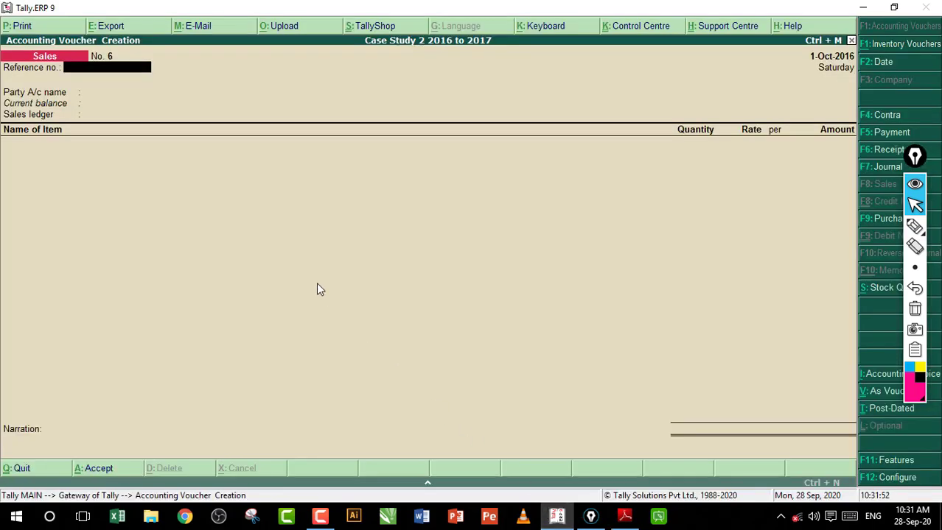
click(624, 516)
drag(562, 64, 770, 98)
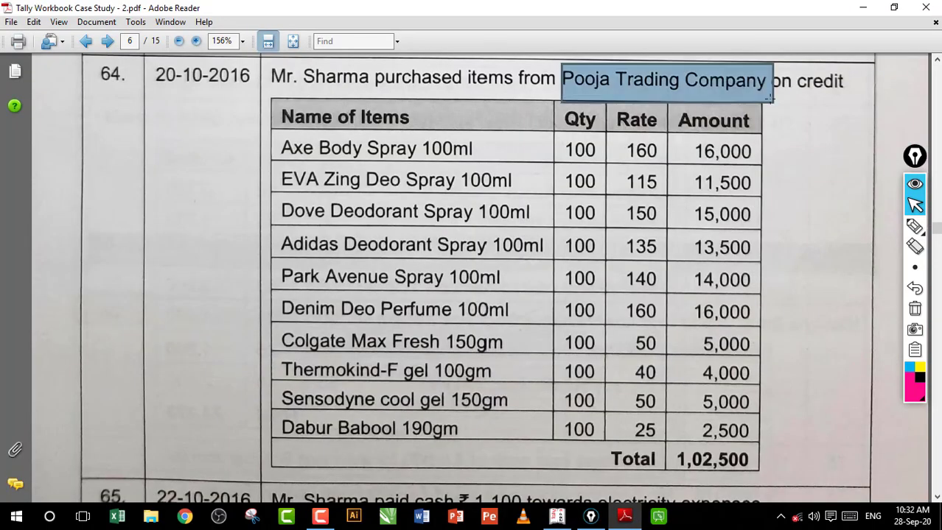
click(703, 90)
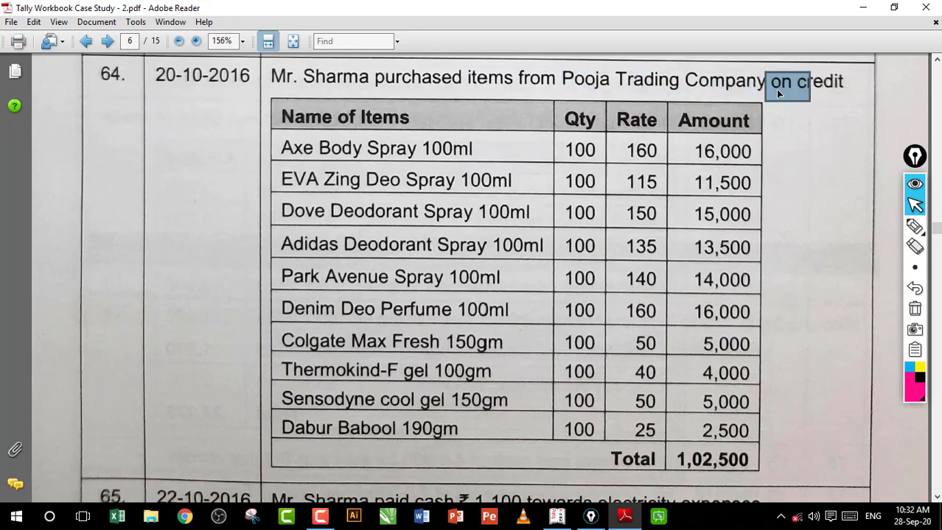
click(717, 89)
Step: Switch to Tally, start a purchase voucher and open the creation of a new ledger for its party account
click(556, 515)
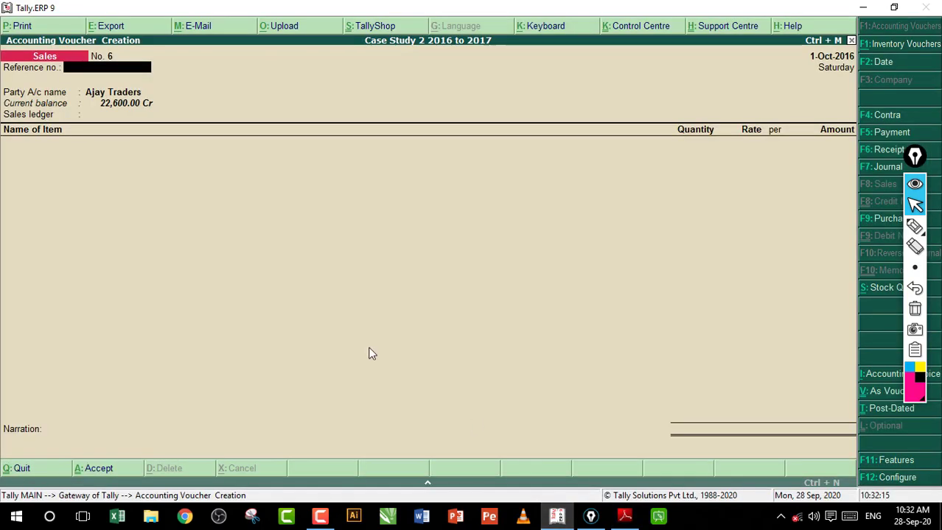
key(F9)
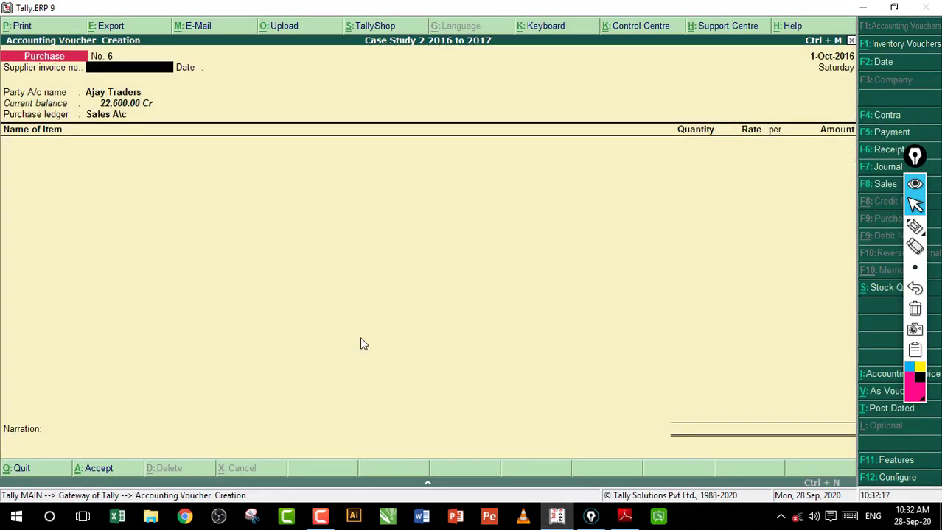
key(Return)
key(Return)
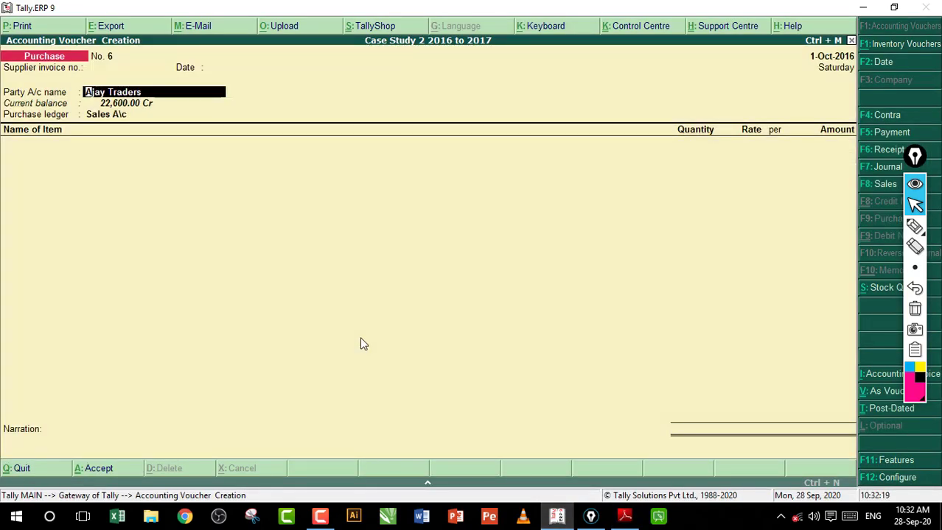
text(P)
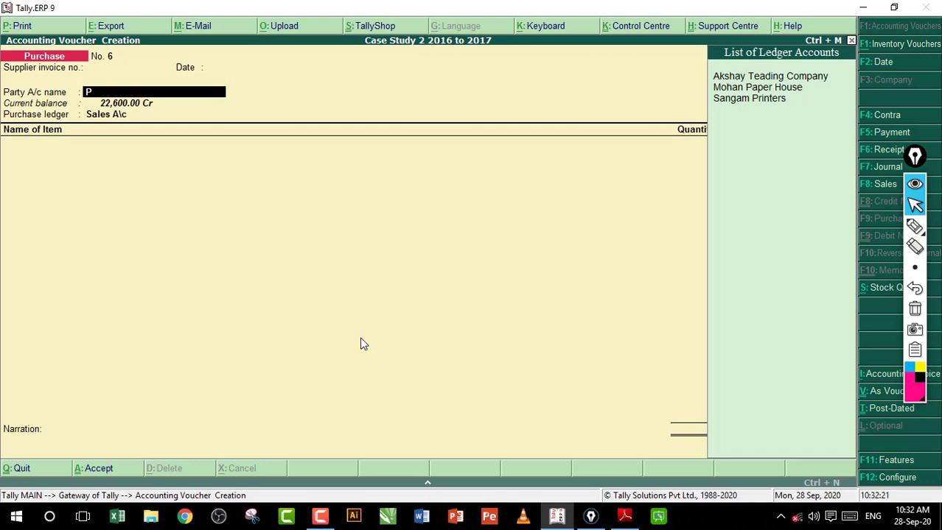
key(alt+c)
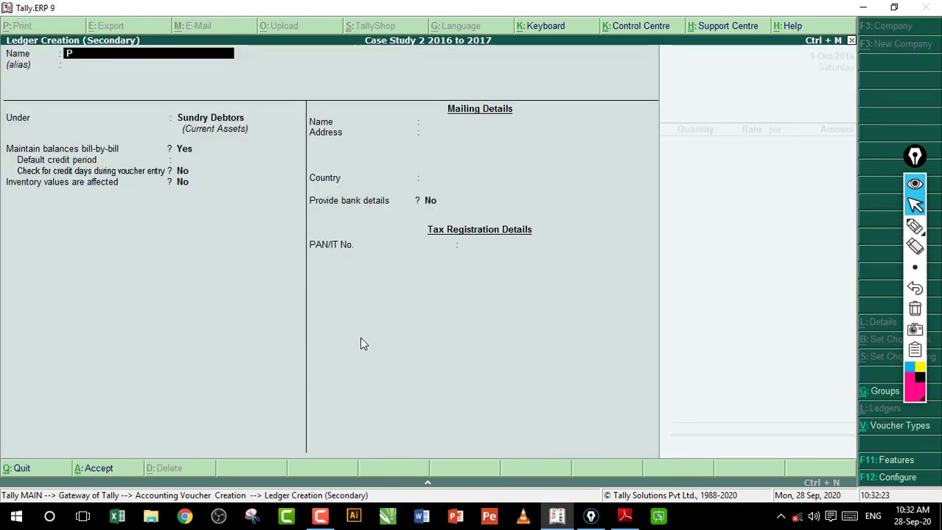
Step: Create the party ledger Pooja Trading Company under Sundry Creditors and use Purchase A\c as the voucher's purchase ledger
text(ooja Trading Company)
key(Return)
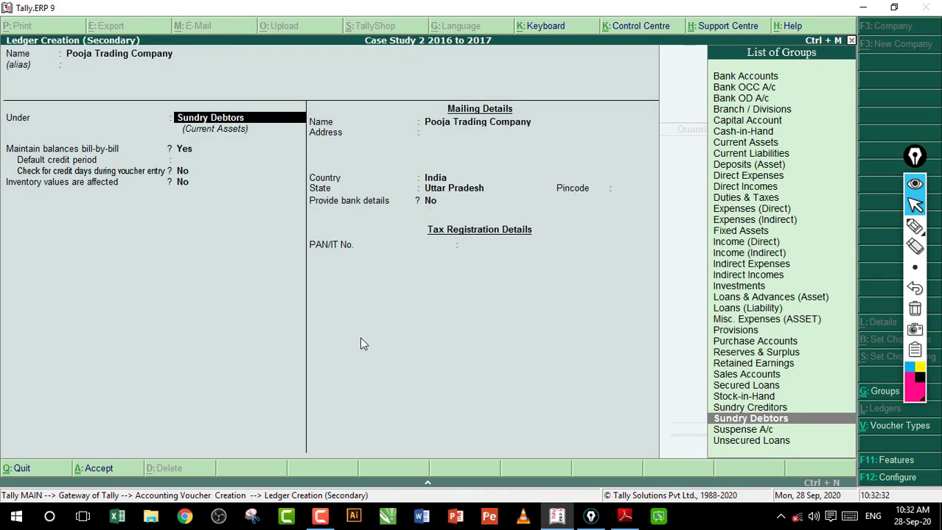
text(S)
key(Down)
key(Down)
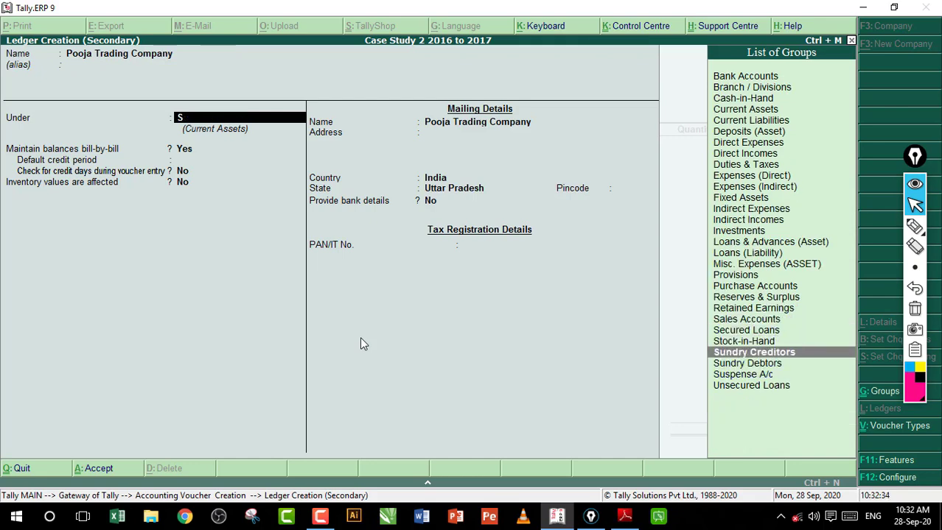
key(Up)
key(Up)
key(Down)
key(Down)
key(Return)
key(ctrl+a)
key(Return)
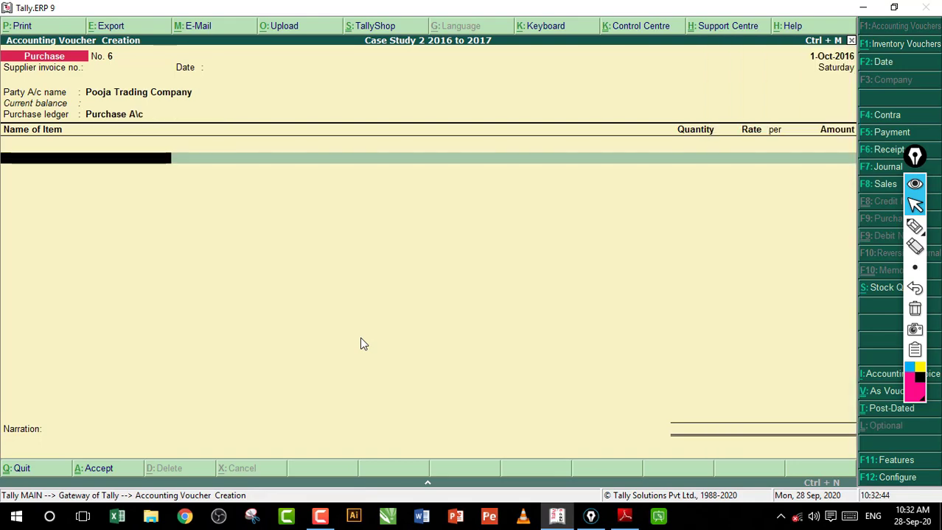
Step: Compare the item lines of the Pooja Trading Company purchase voucher with entry 64 in the case study PDF
click(625, 516)
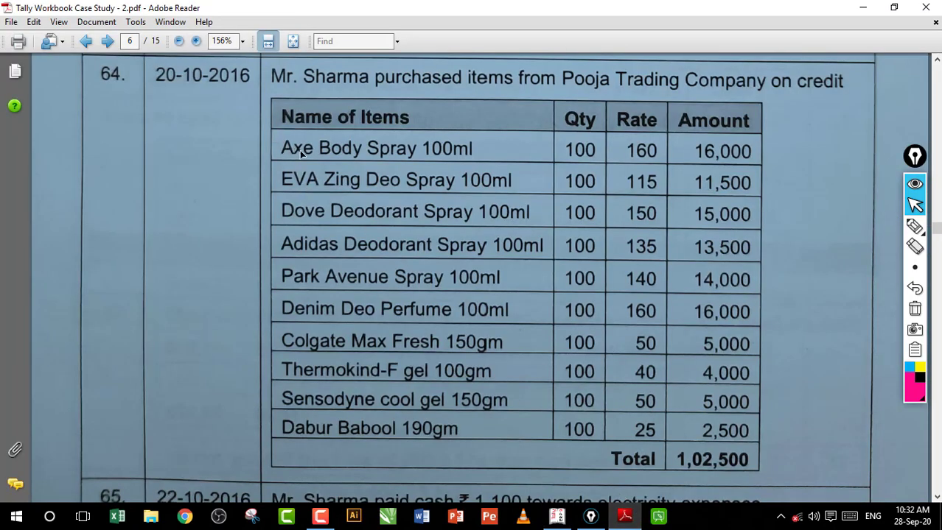
click(556, 517)
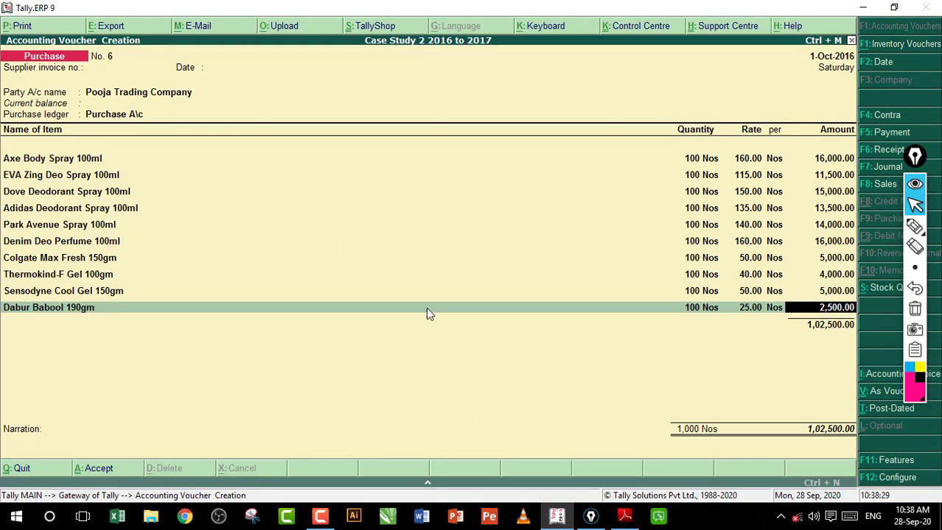
click(623, 516)
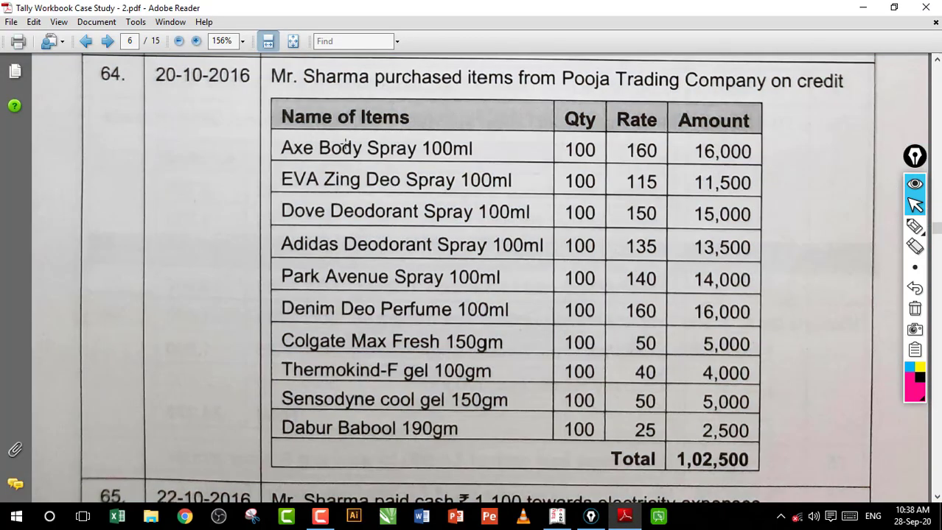
drag(280, 134, 521, 411)
click(556, 516)
Step: Bracket the six spray and perfume items and the four toothpaste items on the purchase voucher, and handwrite a label beside each group
click(914, 226)
mouse_move(122, 152)
mouse_down()
mouse_move(175, 222)
mouse_move(141, 254)
mouse_up()
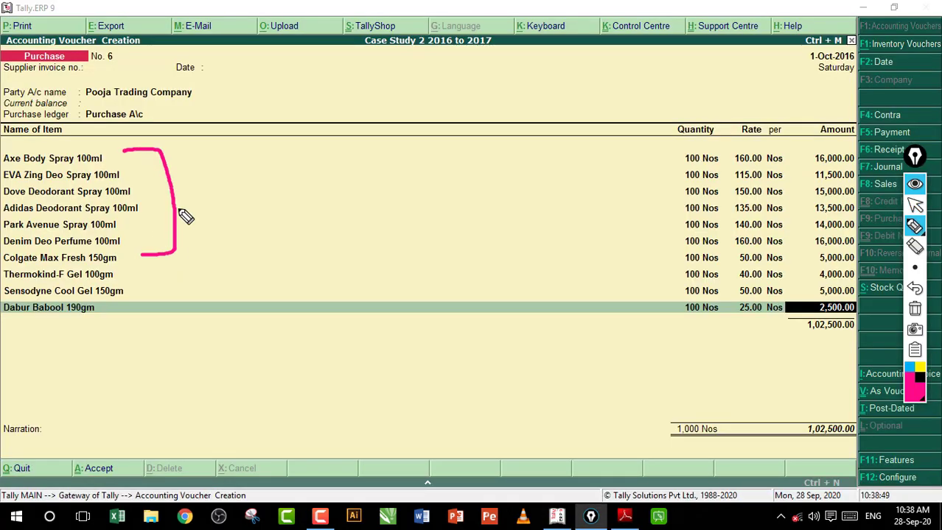
mouse_move(189, 199)
mouse_down()
mouse_move(222, 207)
mouse_move(248, 185)
mouse_move(294, 185)
mouse_move(331, 165)
mouse_up()
mouse_move(118, 258)
mouse_down()
mouse_move(141, 319)
mouse_move(121, 317)
mouse_up()
mouse_move(166, 287)
mouse_down()
mouse_move(237, 274)
mouse_move(300, 277)
mouse_up()
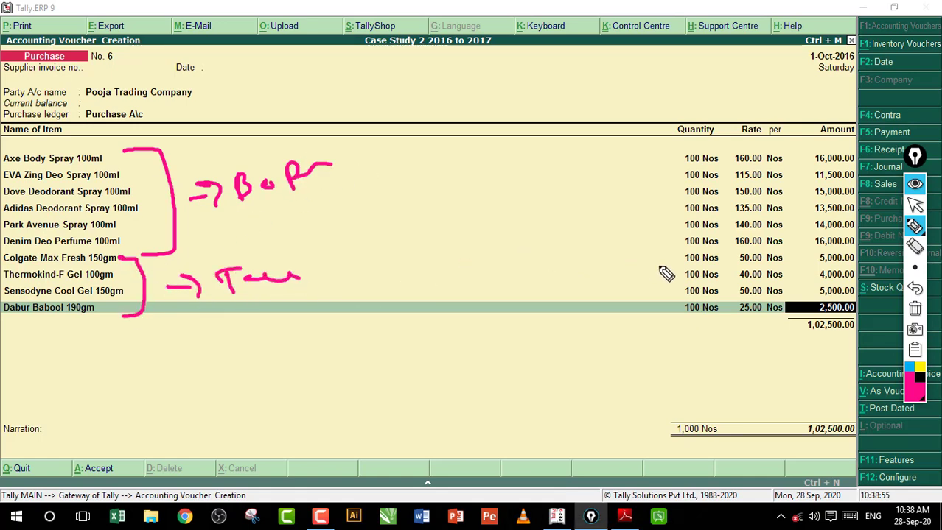
Step: Erase all pen annotations from the purchase voucher and return to the normal pointer in it
click(914, 309)
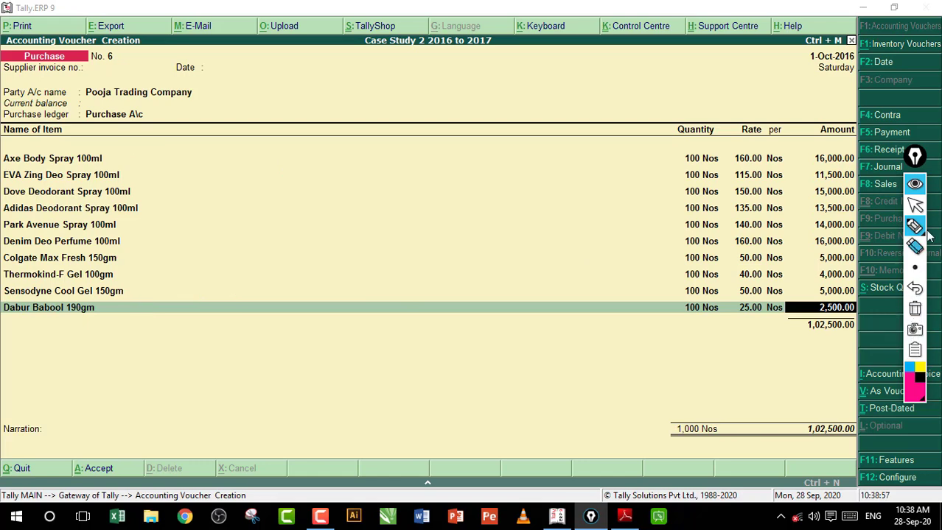
click(914, 206)
click(622, 273)
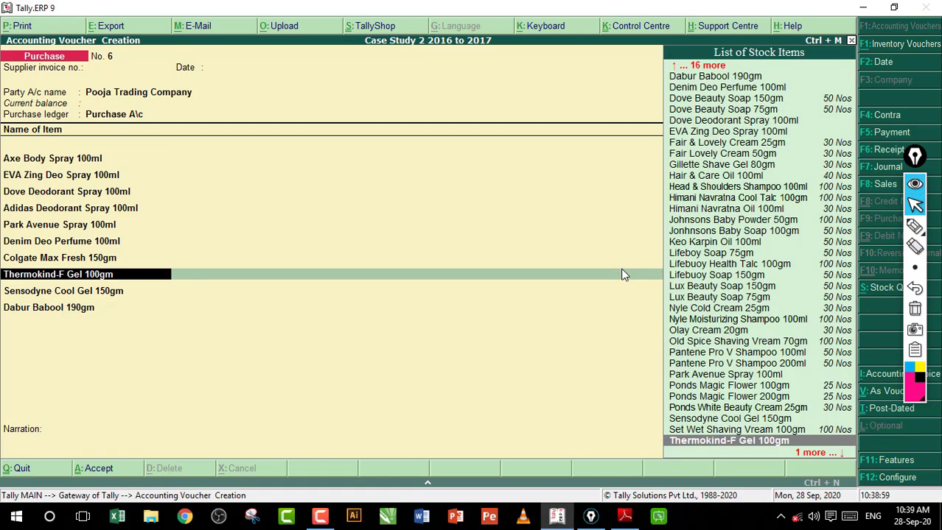
Step: Run through the remaining item lines of the Pooja Trading Company purchase voucher to the end of the list and complete the entry
key(Return)
key(Return)
key(Return)
key(Return)
key(Return)
key(Return)
key(Return)
key(Return)
key(Return)
key(Return)
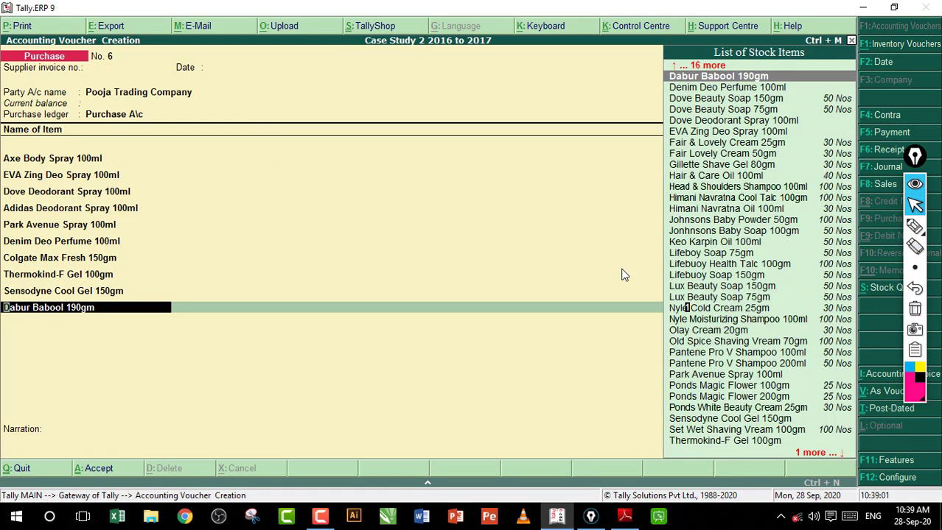
key(Return)
key(Return)
key(Return)
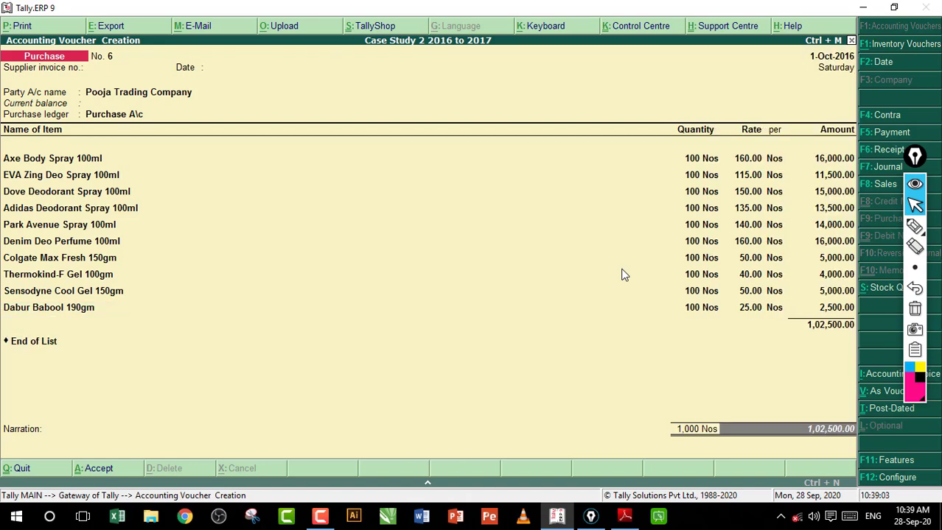
Step: Check entries 65 and 66 in the case study PDF, and debit Electricity Exp with 1,100 on a new Tally payment voucher
key(alt+Tab)
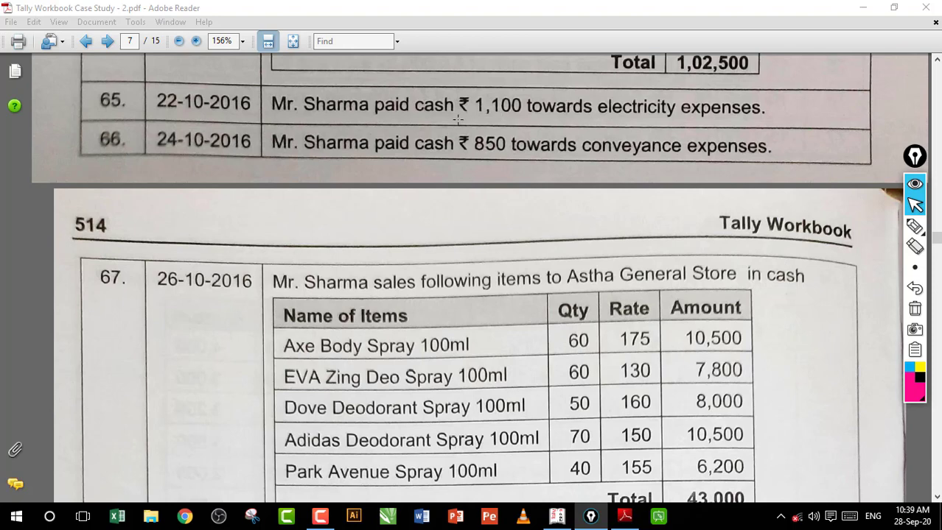
drag(473, 127, 708, 174)
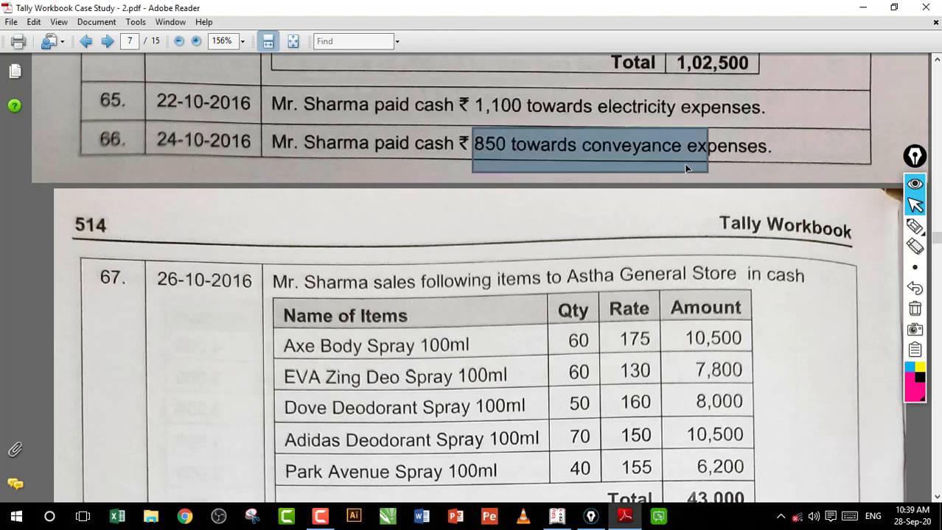
click(621, 146)
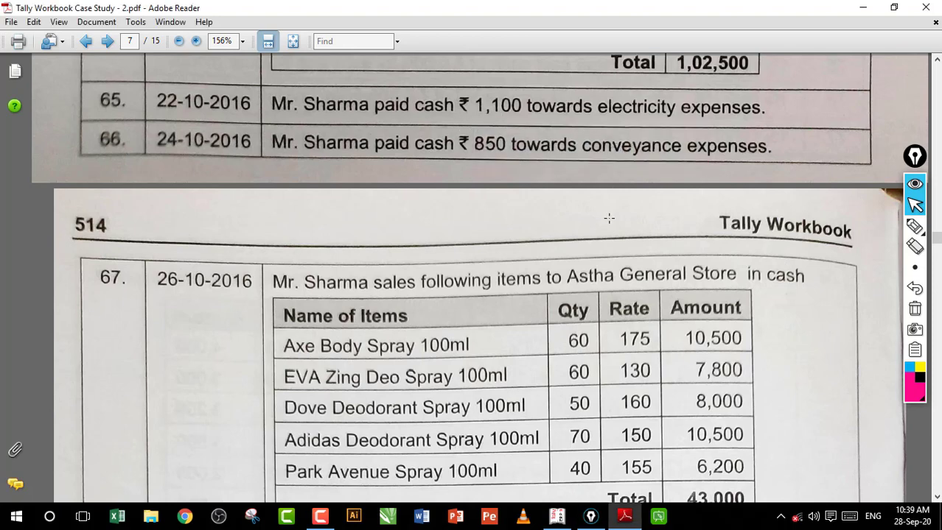
click(559, 520)
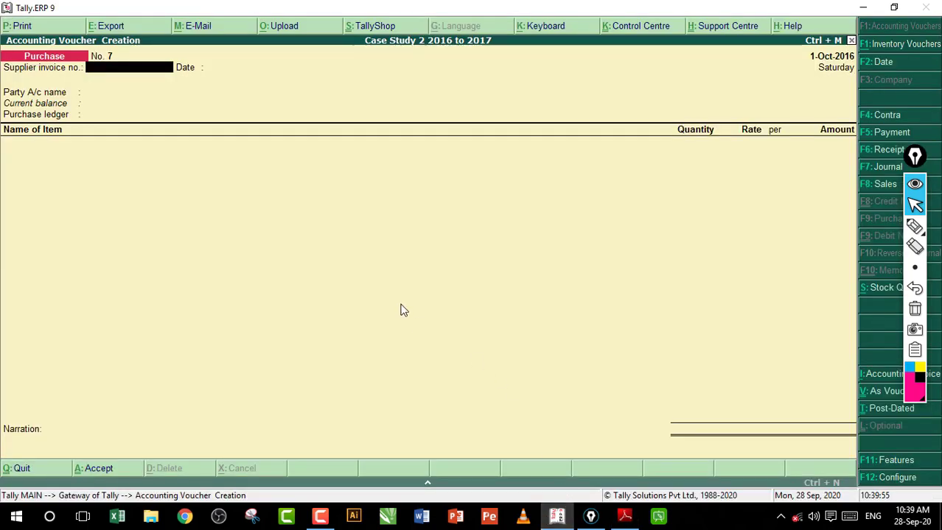
key(F5)
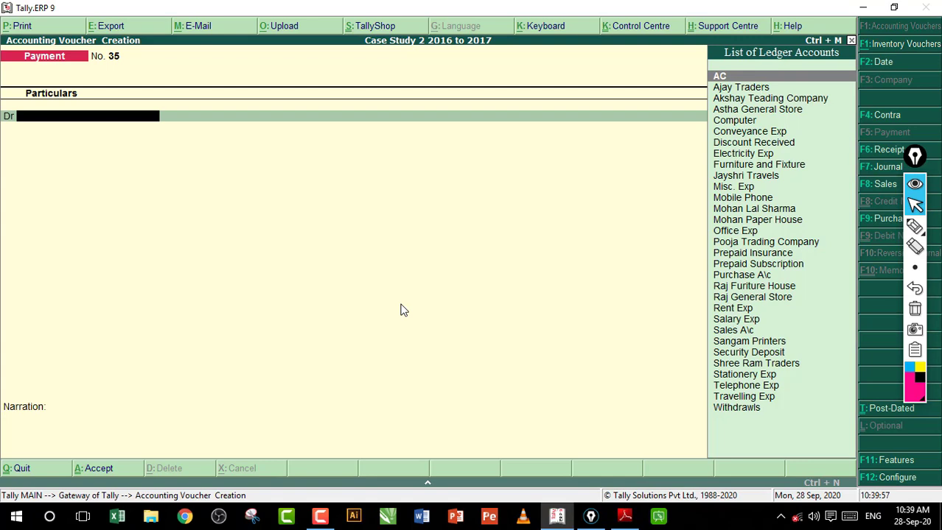
text(e)
key(Return)
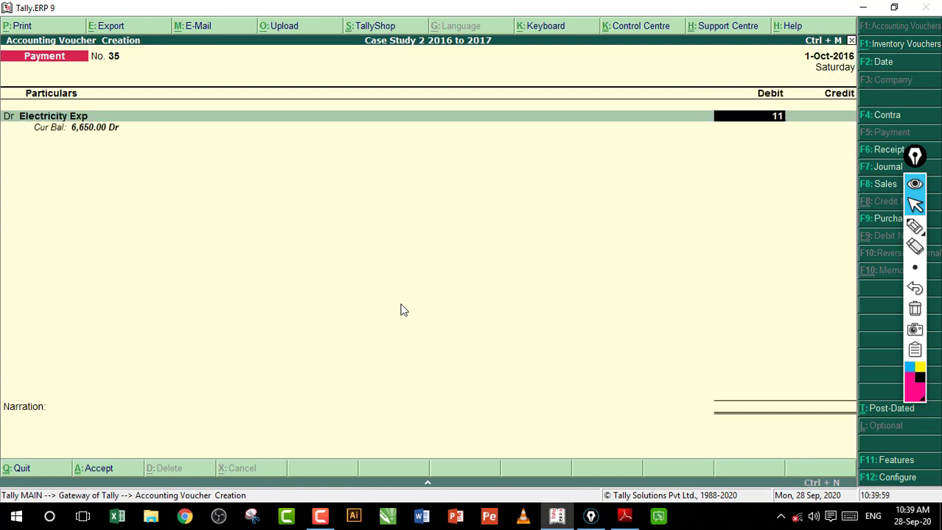
text(1100)
key(Return)
key(Return)
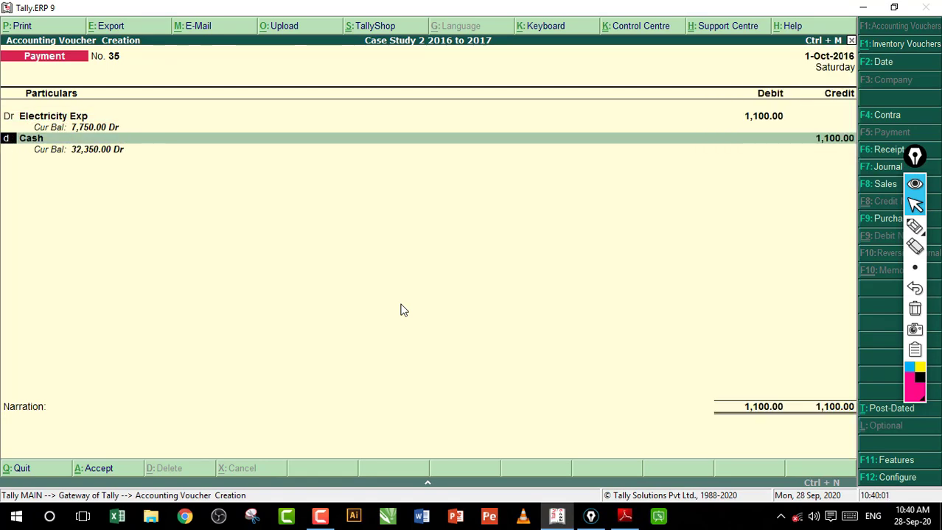
Step: Add a debit of 850 to Conveyance Exp on the same payment voucher, credit Cash and save it
key(BackSpace)
click(625, 517)
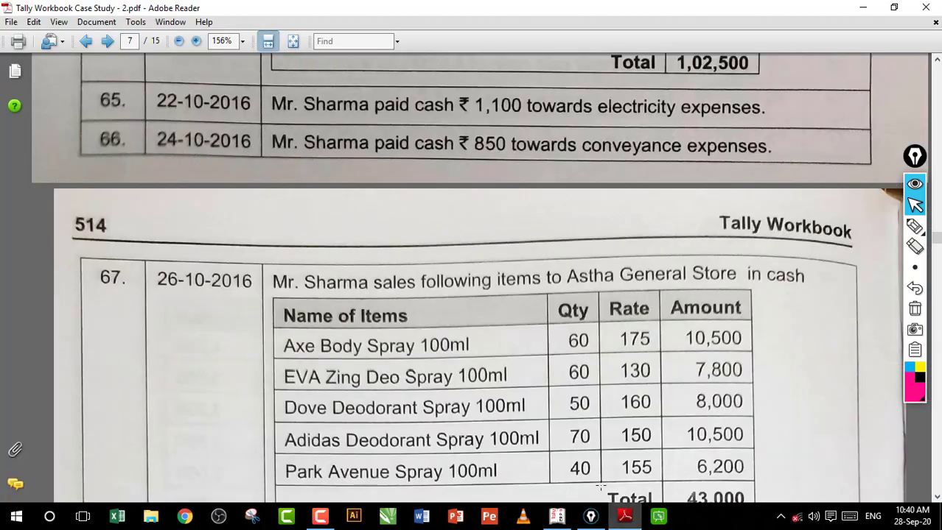
click(625, 517)
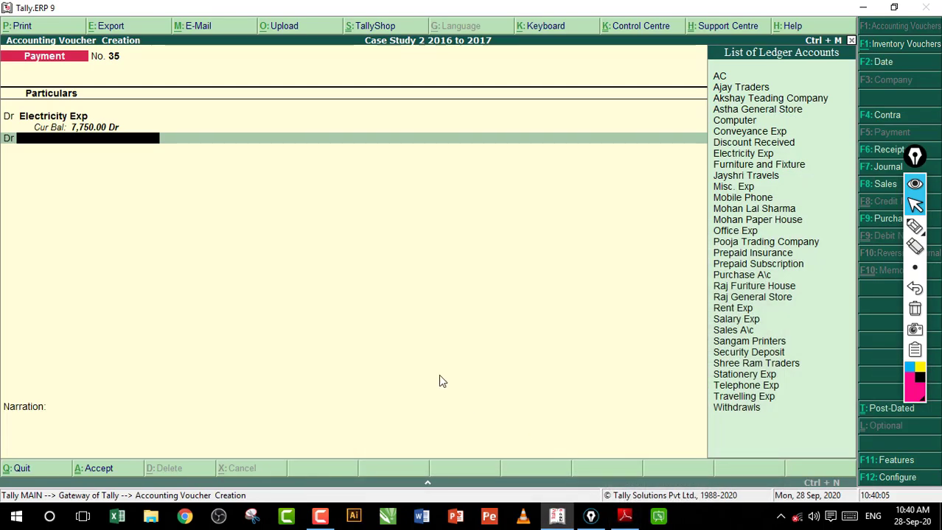
text(C)
key(Down)
key(Return)
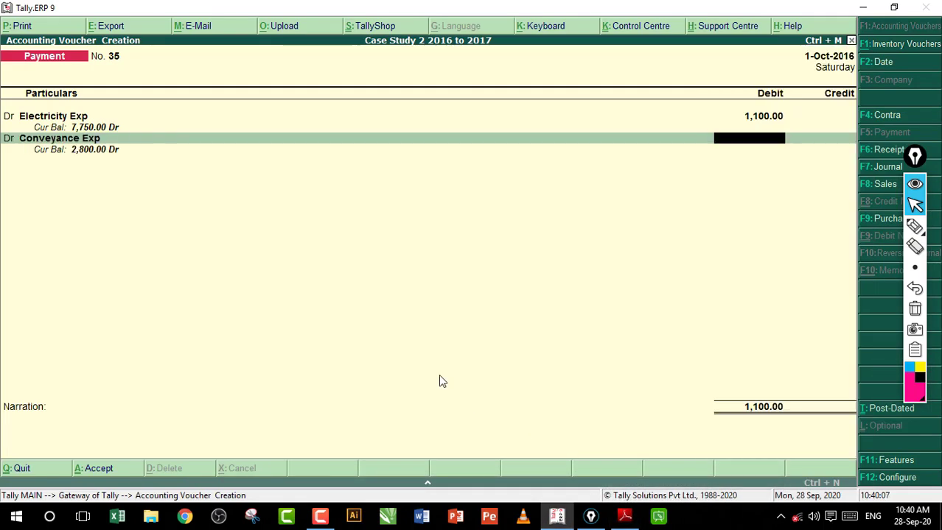
text(850)
key(Return)
key(Return)
text(c)
key(Return)
key(Return)
key(Return)
key(Return)
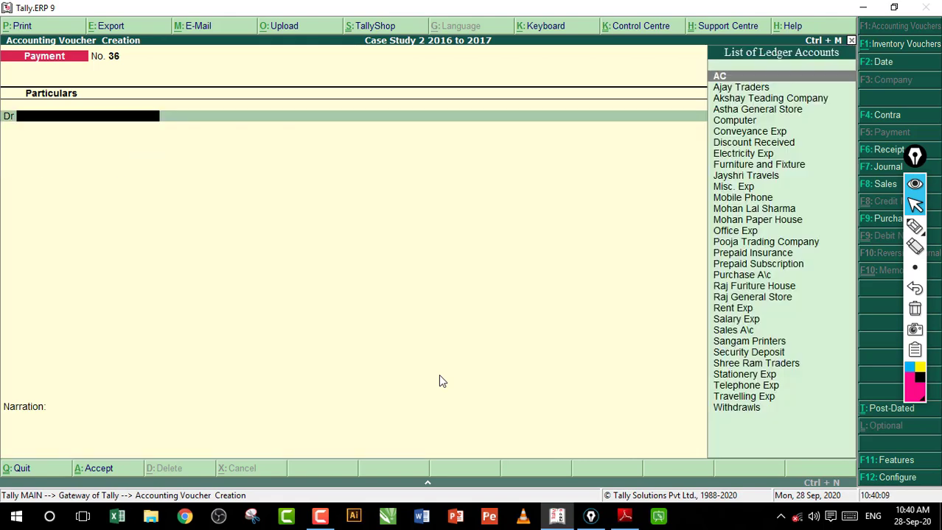
Step: Read entry 67, the Astha General Store sale, in the case study PDF and start a sales voucher in Tally
click(625, 516)
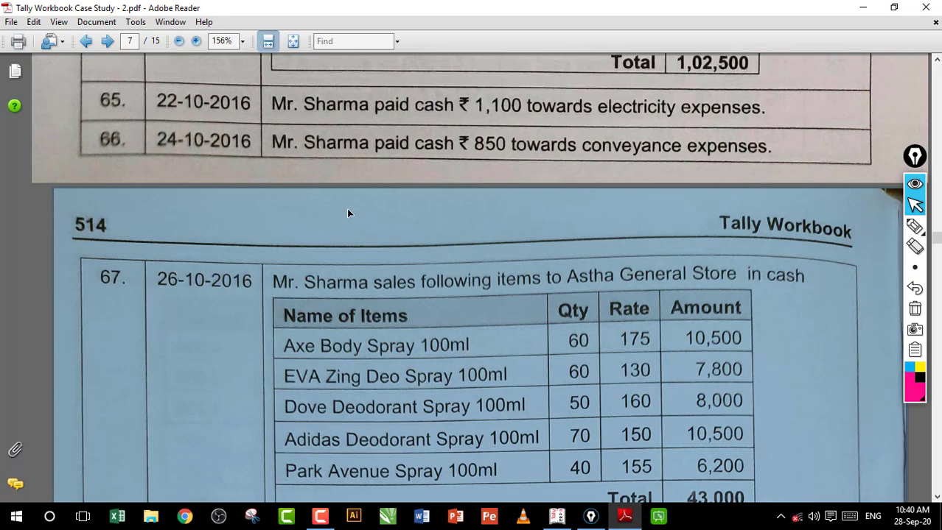
scroll(348, 213, down, 5)
scroll(348, 212, up, 2)
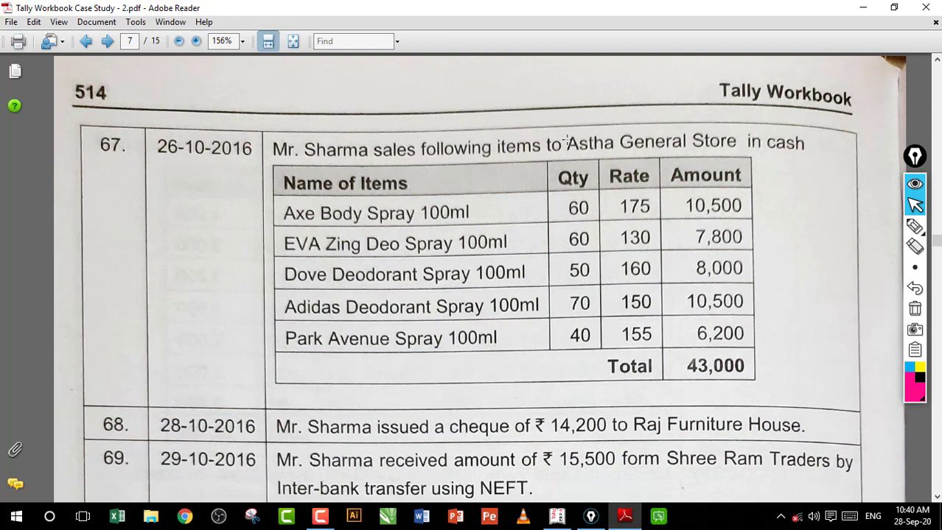
drag(618, 145, 735, 144)
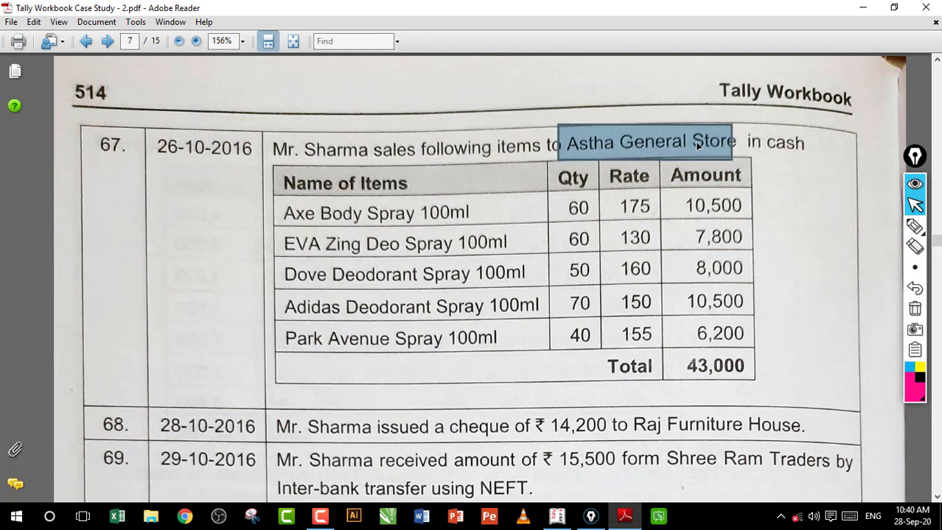
click(691, 145)
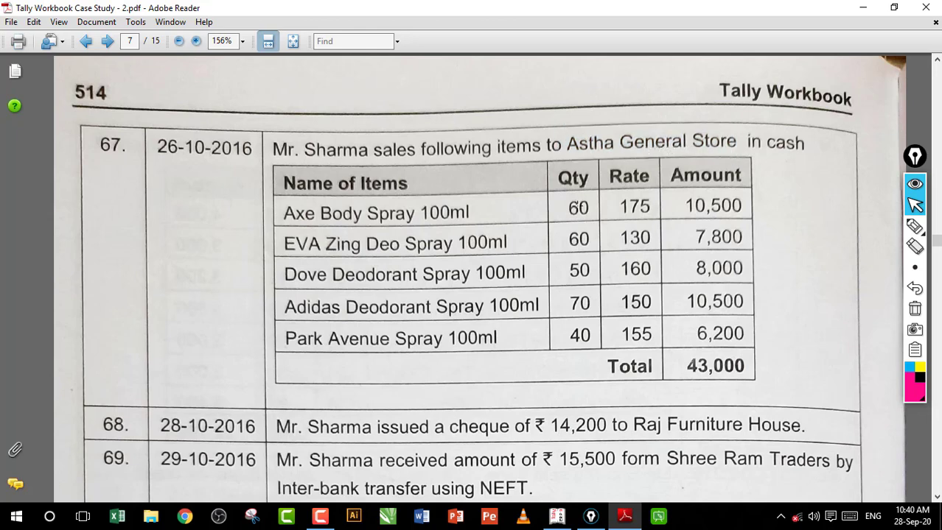
key(alt+Tab)
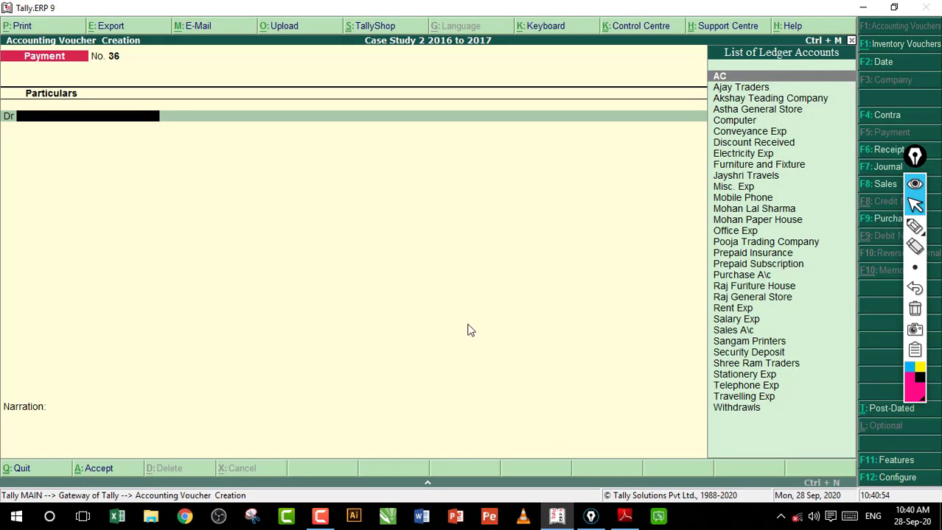
key(F8)
key(Return)
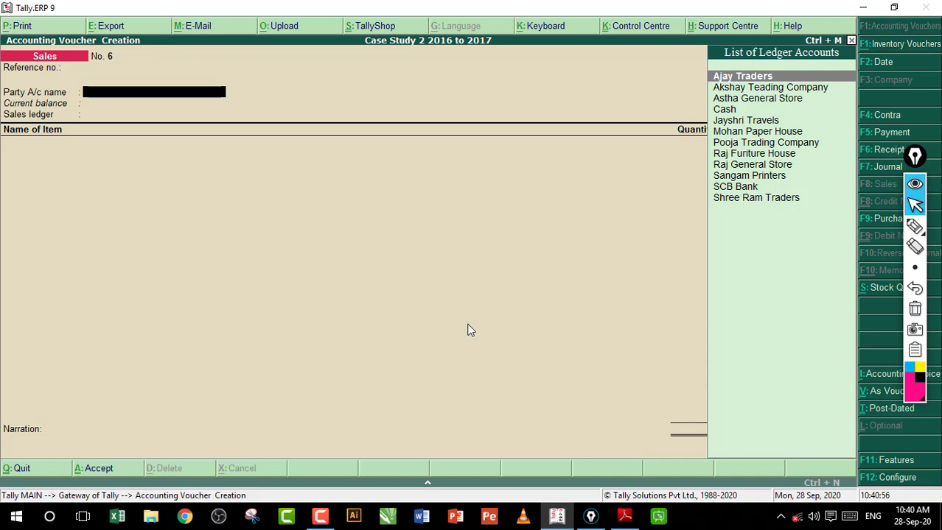
Step: Check the payment mode of entry 67 in the PDF, and set Cash as party and Sales A\c as sales ledger on the voucher
key(alt+Tab)
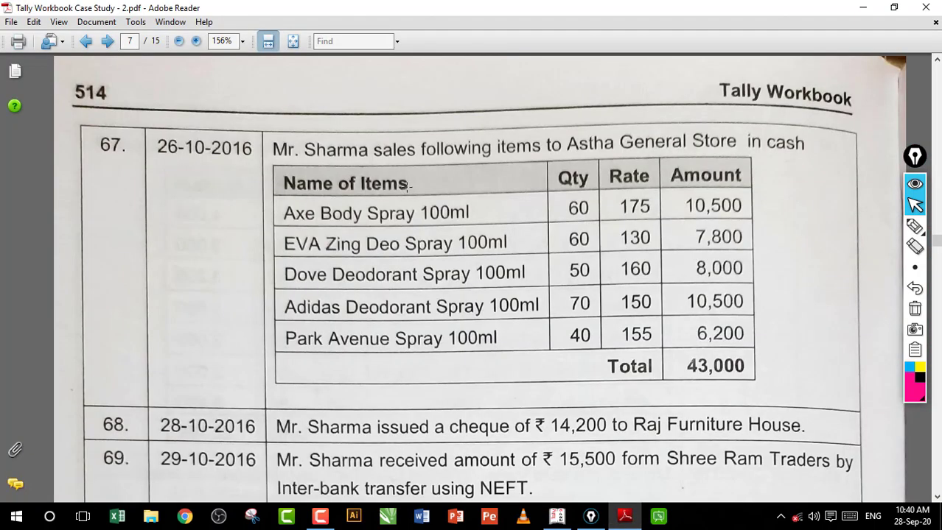
drag(744, 123, 809, 168)
click(556, 515)
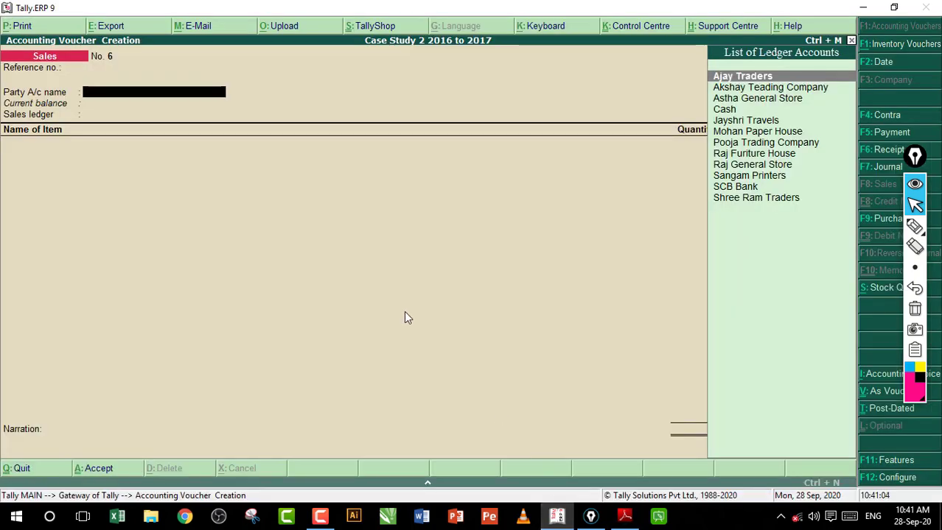
text(c)
key(Return)
key(Return)
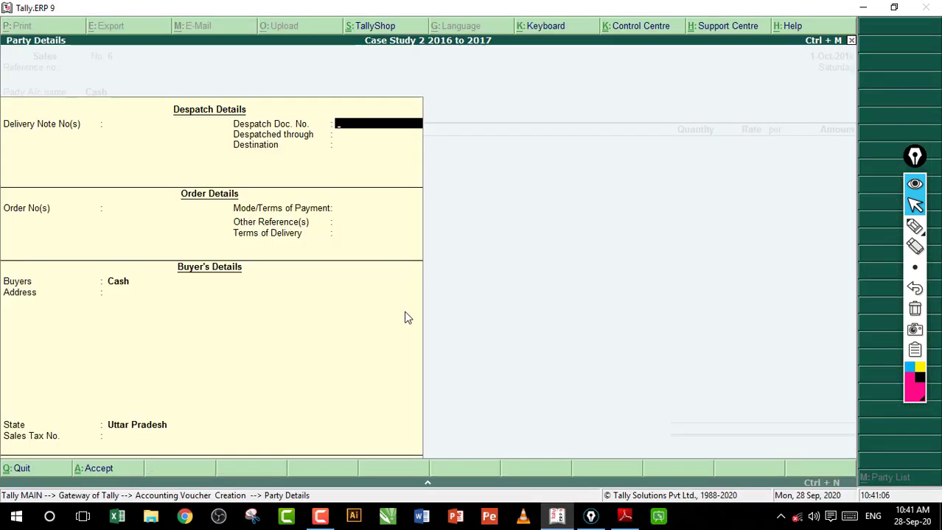
key(ctrl+a)
key(Return)
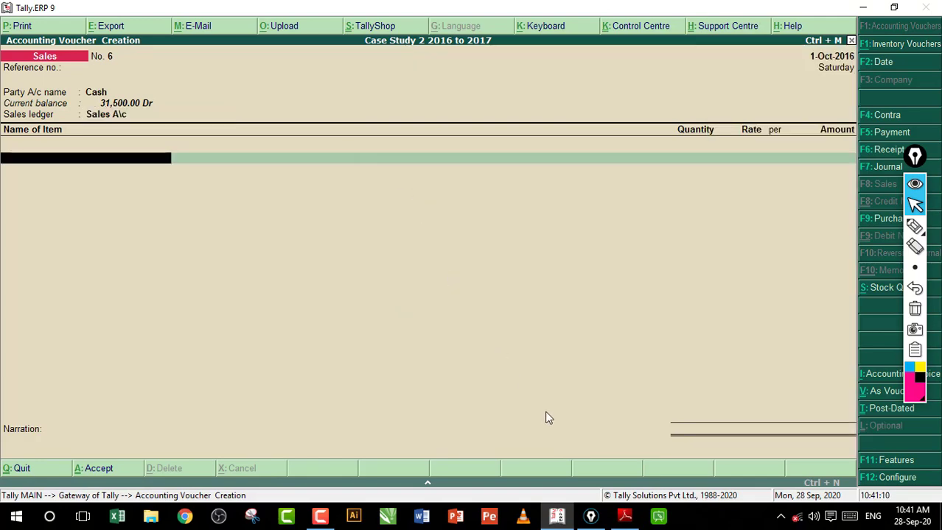
Step: Compare the item lines and total of the cash sales voucher with the entry 67 table in the case study PDF
click(626, 515)
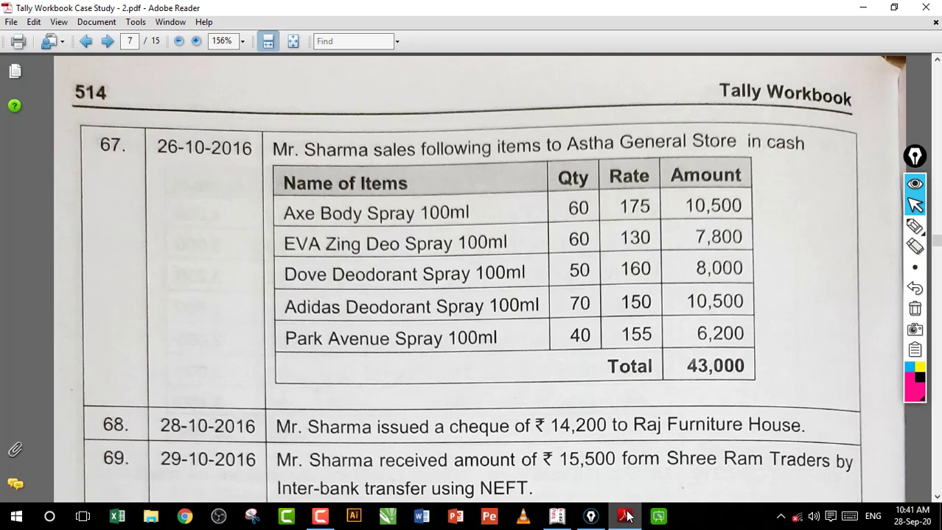
click(556, 516)
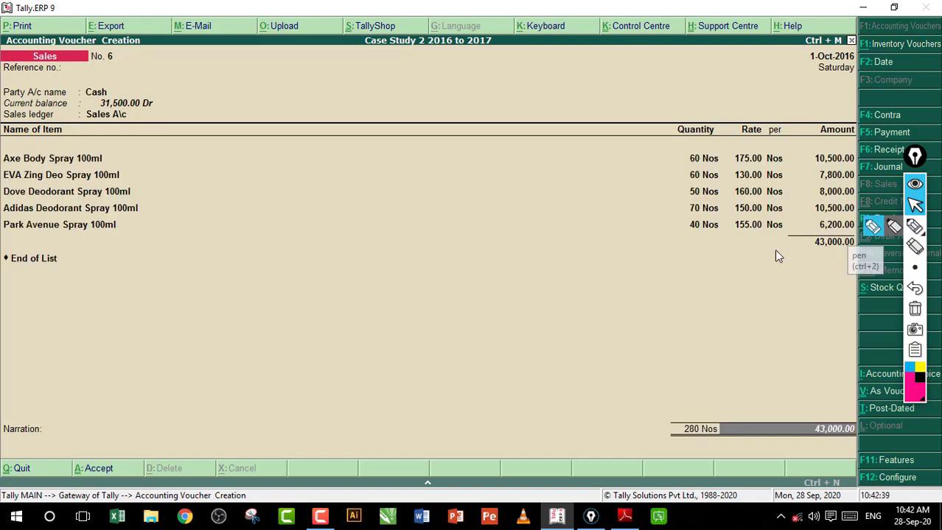
click(624, 516)
drag(269, 178, 771, 396)
click(557, 516)
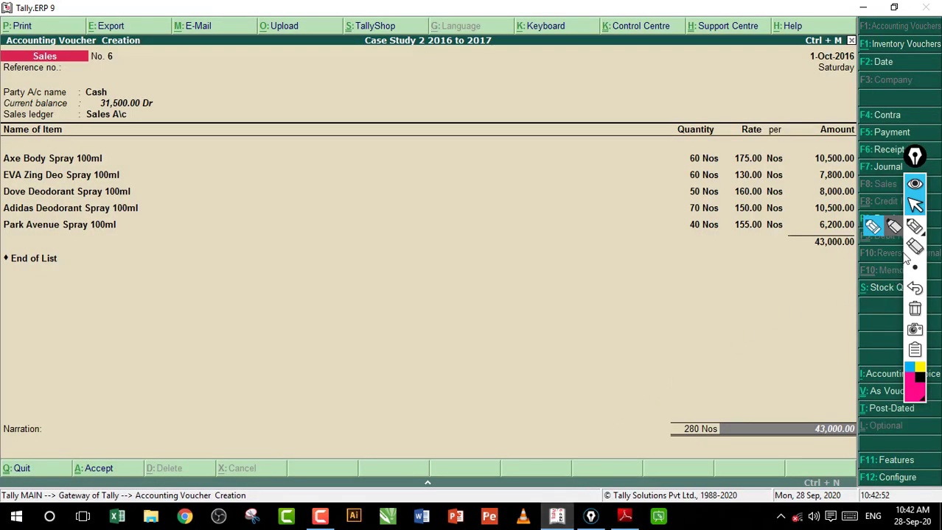
Step: Mark the sales voucher's total temporarily with a pen circle and save the voucher
click(915, 226)
drag(828, 402, 835, 398)
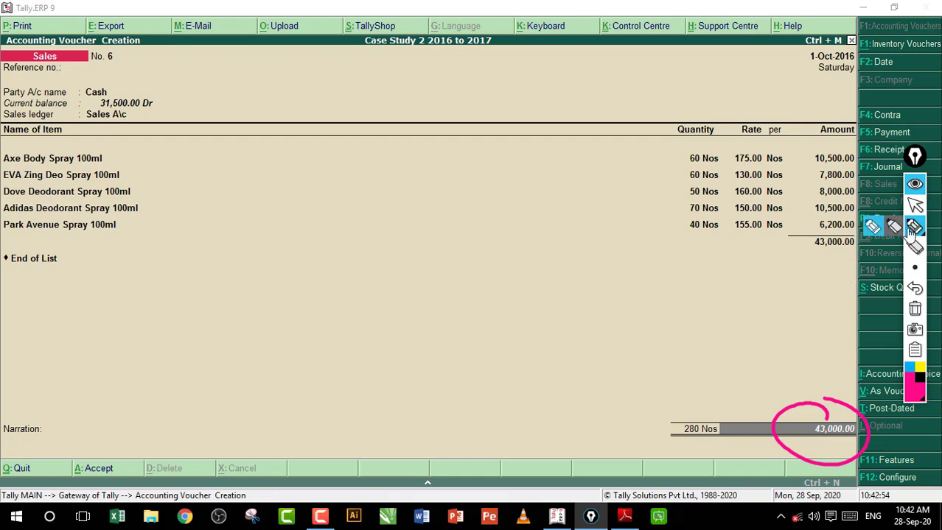
click(914, 308)
click(915, 205)
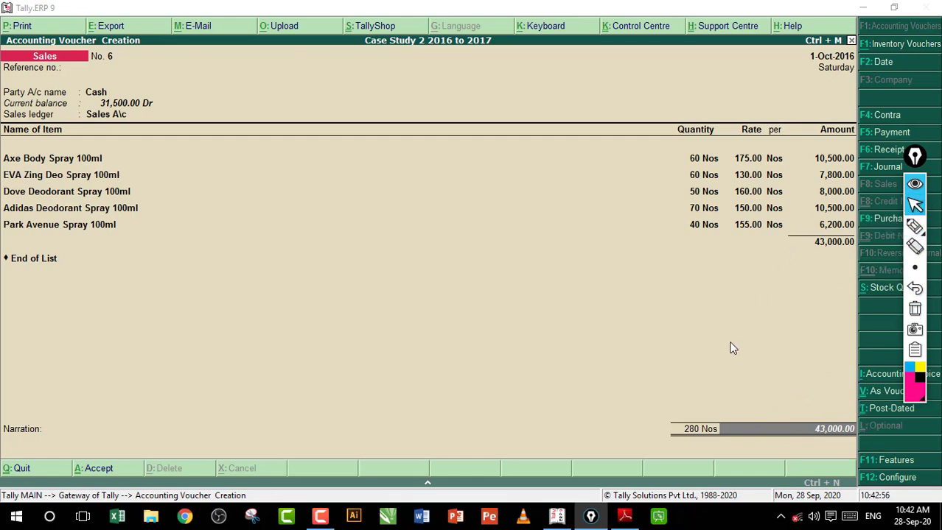
key(ctrl+a)
Step: Read entry 68, the cheque to Raj Furniture House, in the case study PDF and start a payment voucher in Tally
click(624, 516)
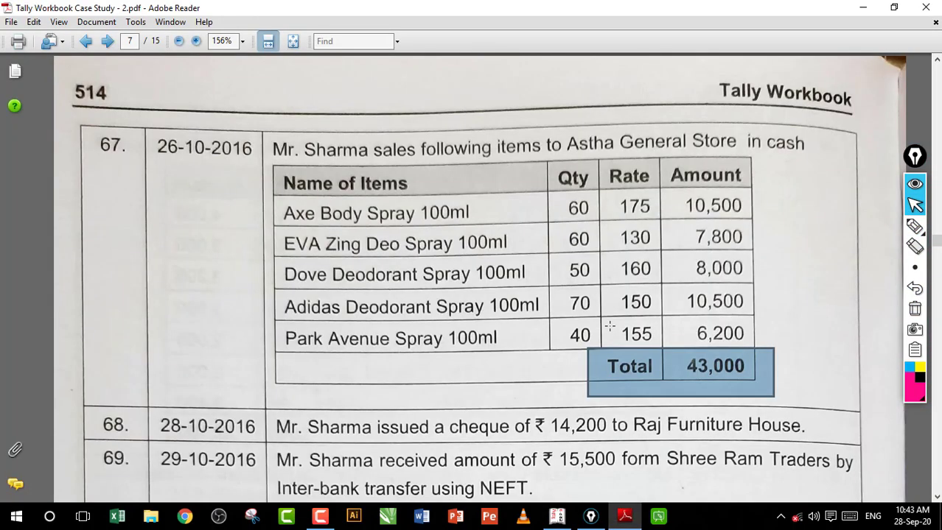
scroll(480, 68, down, 3)
drag(427, 217, 706, 238)
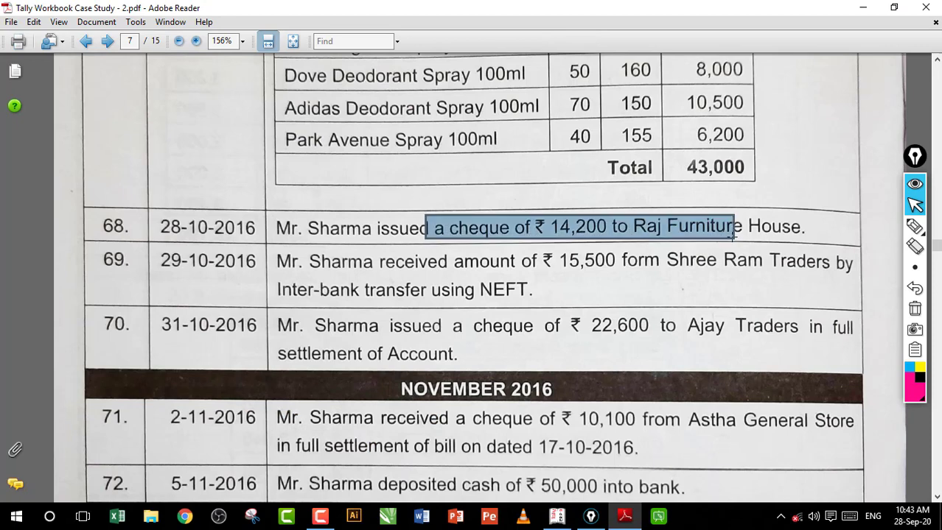
click(692, 232)
click(556, 517)
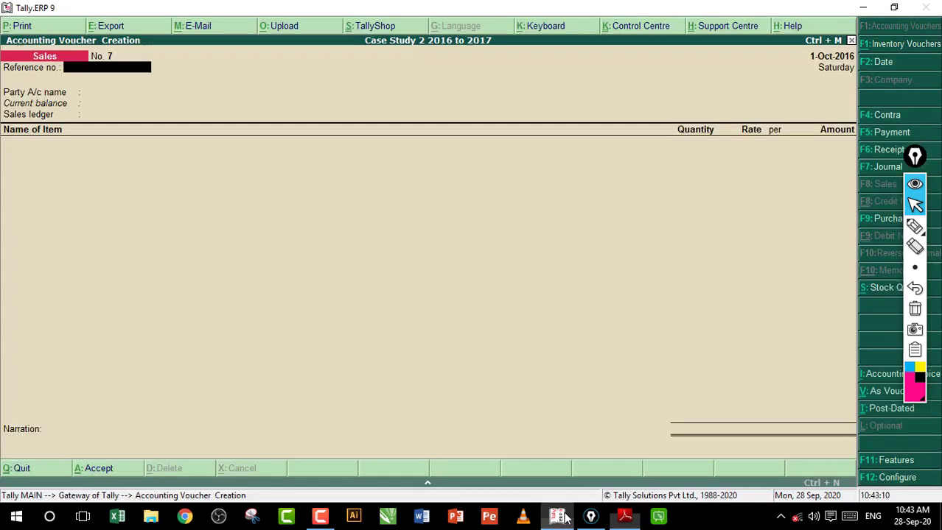
key(F5)
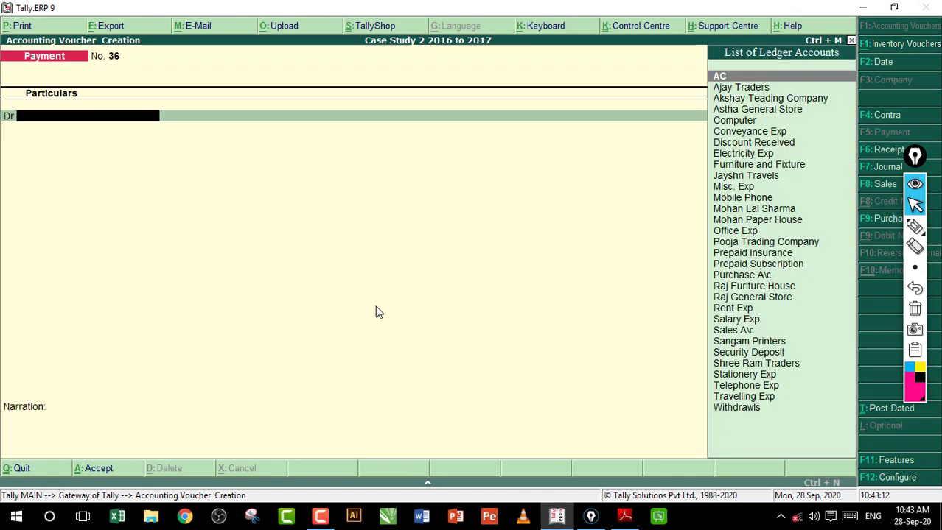
Step: Debit Raj Furiture House with 14,200 on the payment voucher, allocated On Account, checking the party against entry 68 in the PDF
text(Ra)
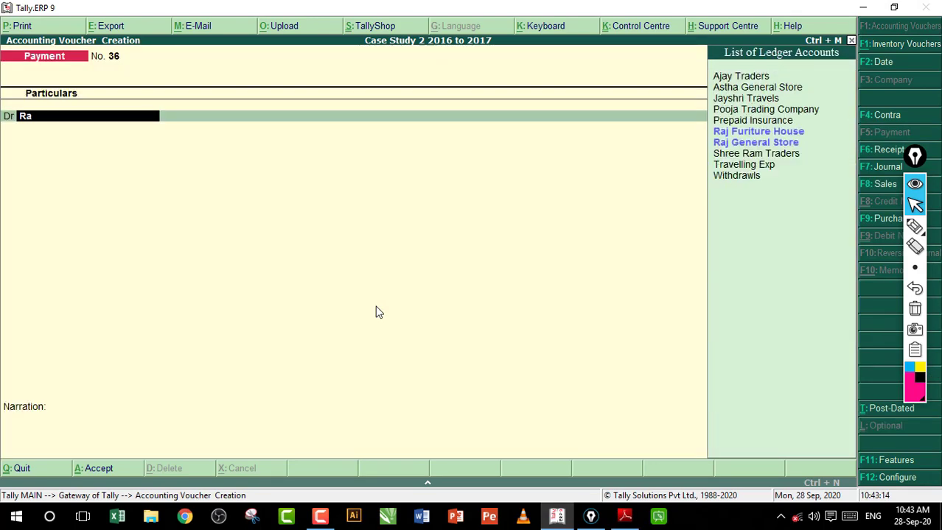
click(626, 518)
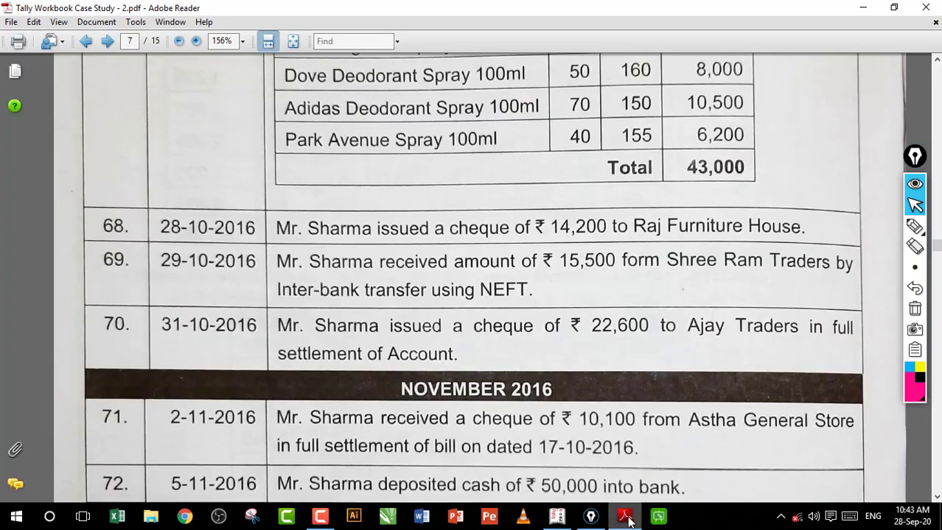
click(627, 519)
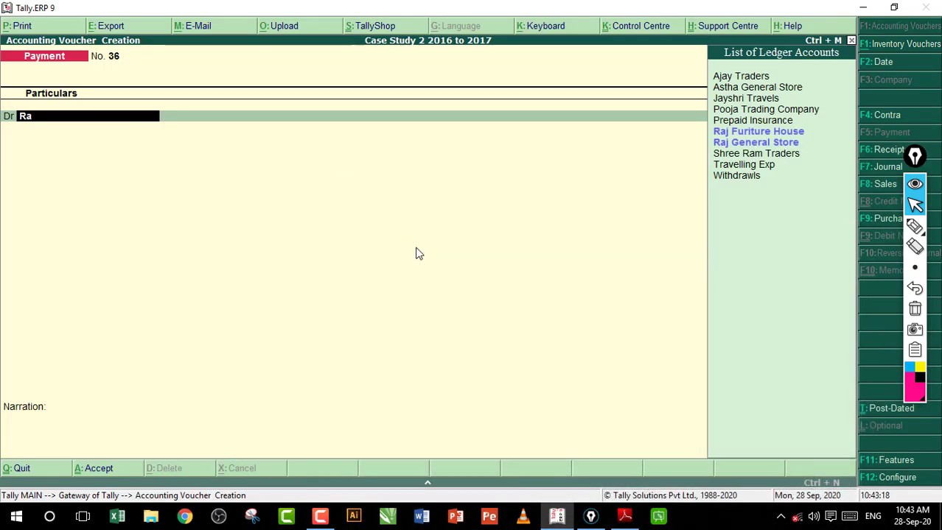
key(Down)
key(Up)
key(Return)
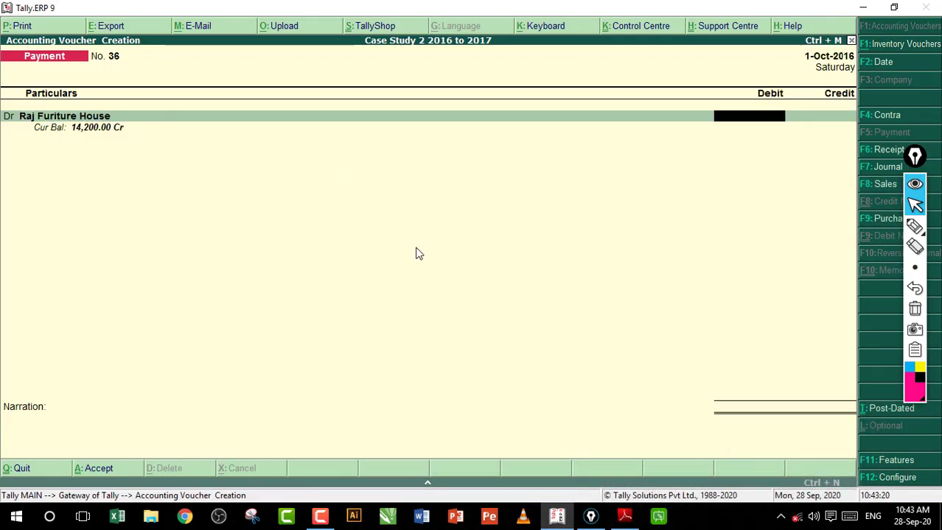
text(14200)
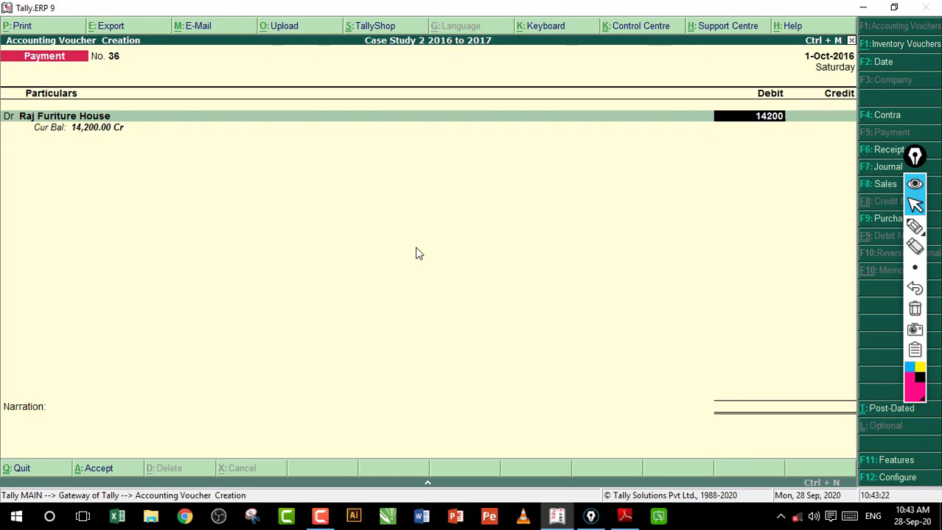
key(Return)
key(Return)
key(Return)
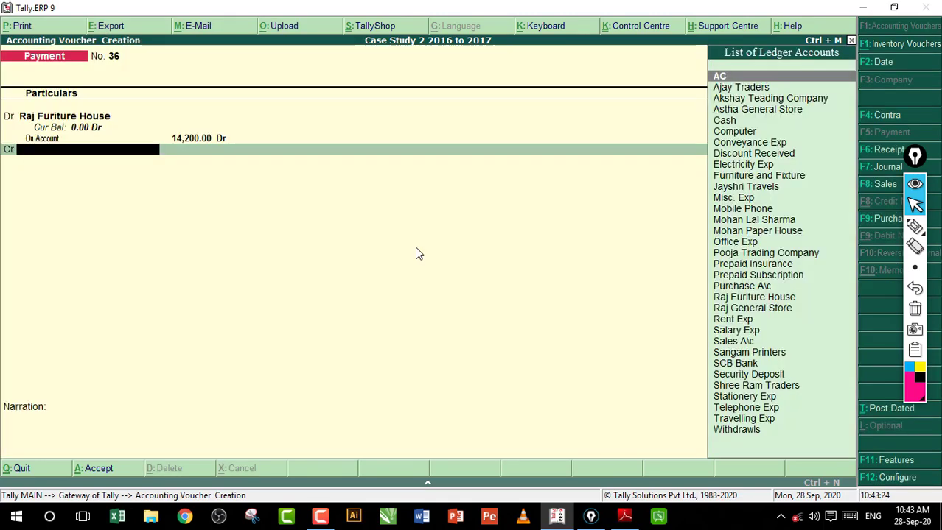
Step: Credit SCB Bank on the Raj Furiture House payment, accept the default bank details and save the voucher
text(S)
key(Down)
key(Down)
key(Down)
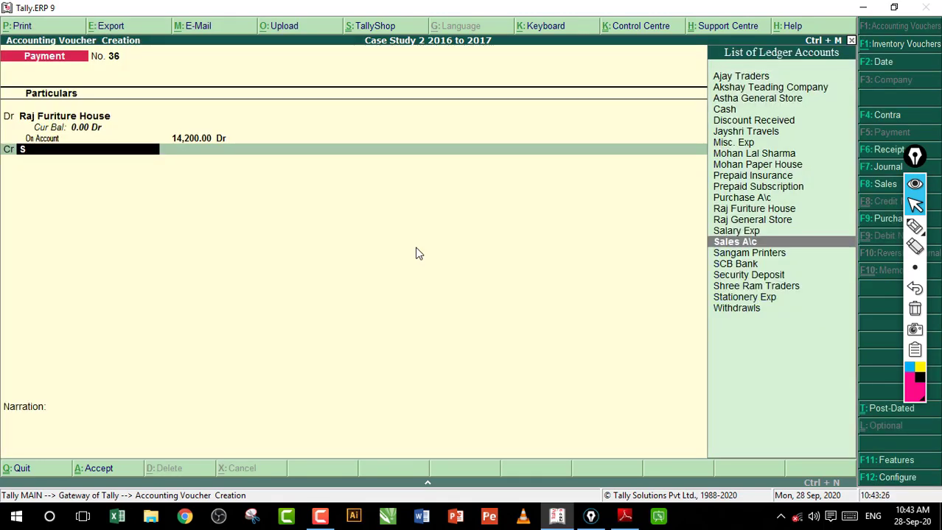
key(Return)
key(Return)
key(Return)
key(Return)
key(Return)
key(Return)
key(Return)
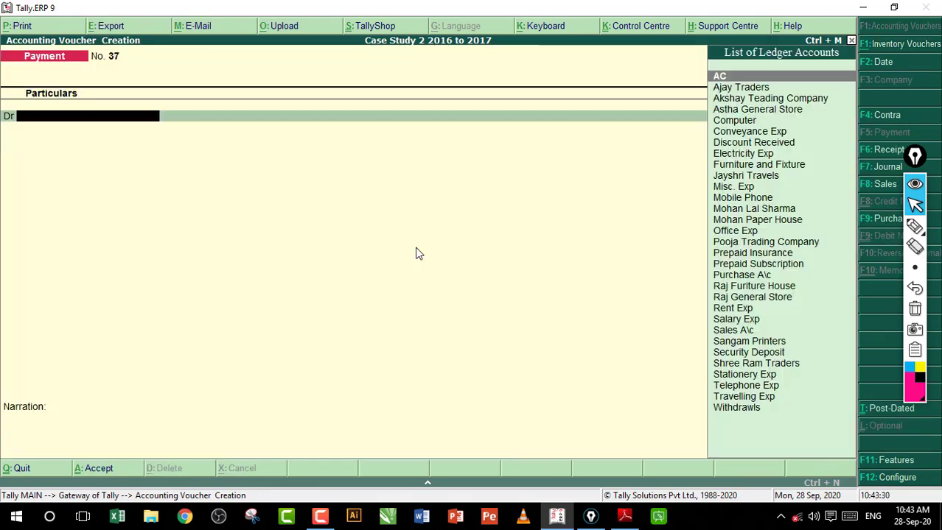
Step: Read the amount, party and transfer method of entry 69 in the case study PDF and return to Tally
click(628, 515)
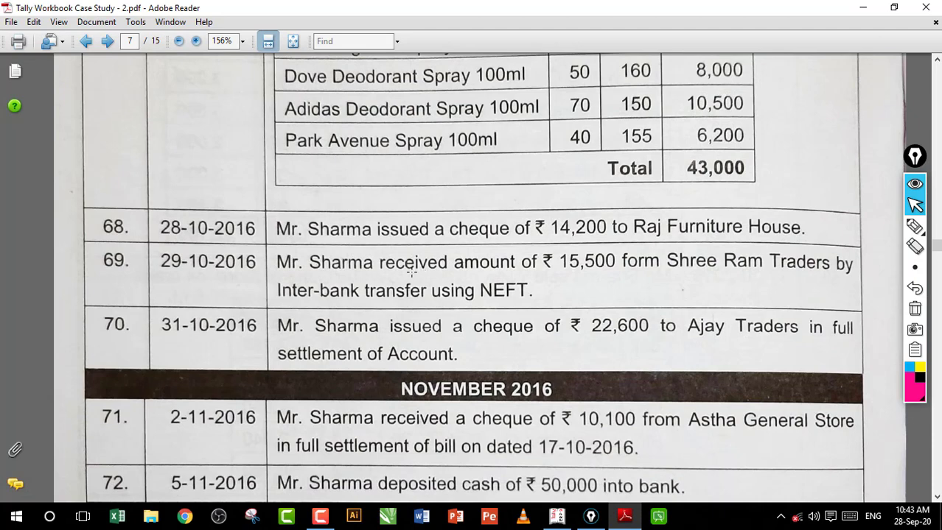
drag(374, 254, 503, 274)
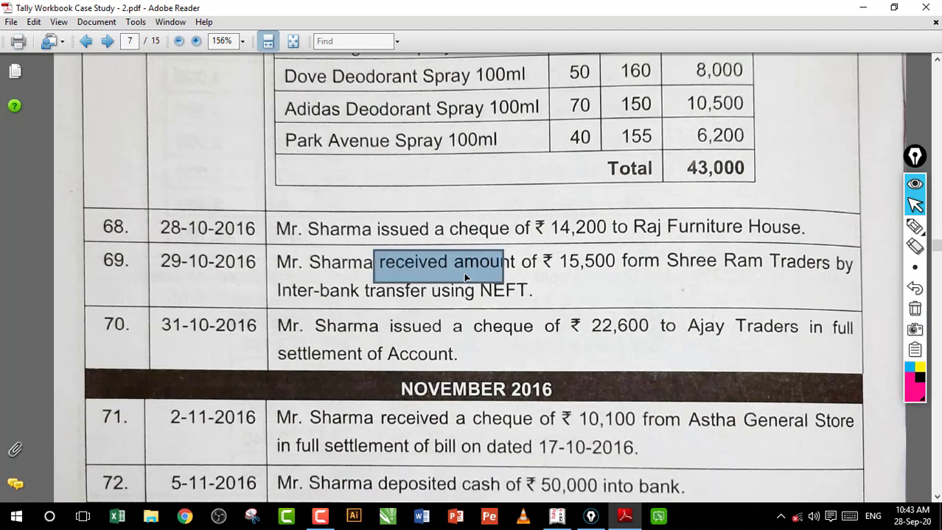
drag(554, 252, 623, 274)
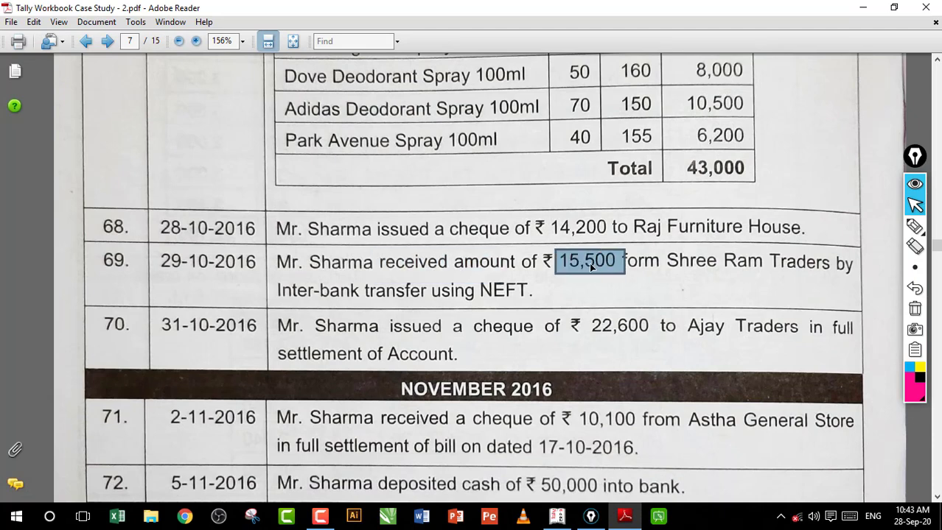
click(661, 247)
drag(672, 248, 825, 280)
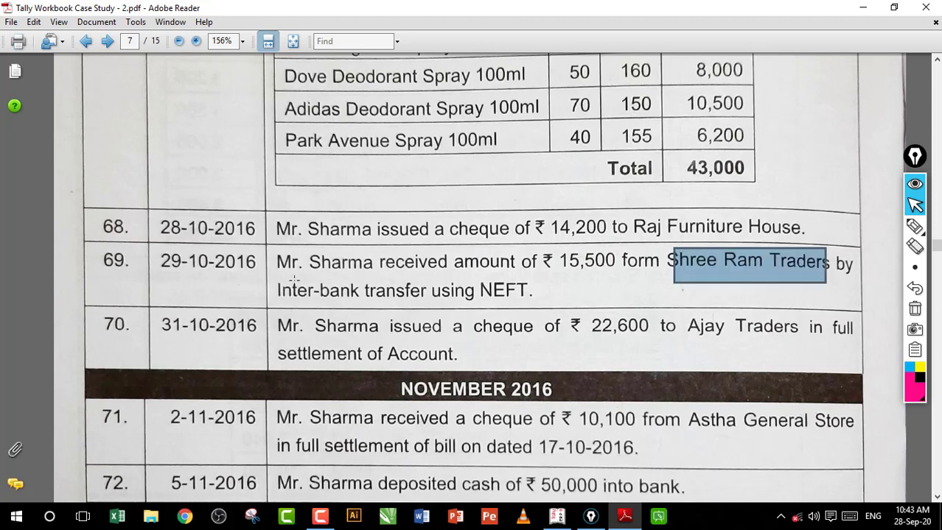
drag(298, 280, 505, 302)
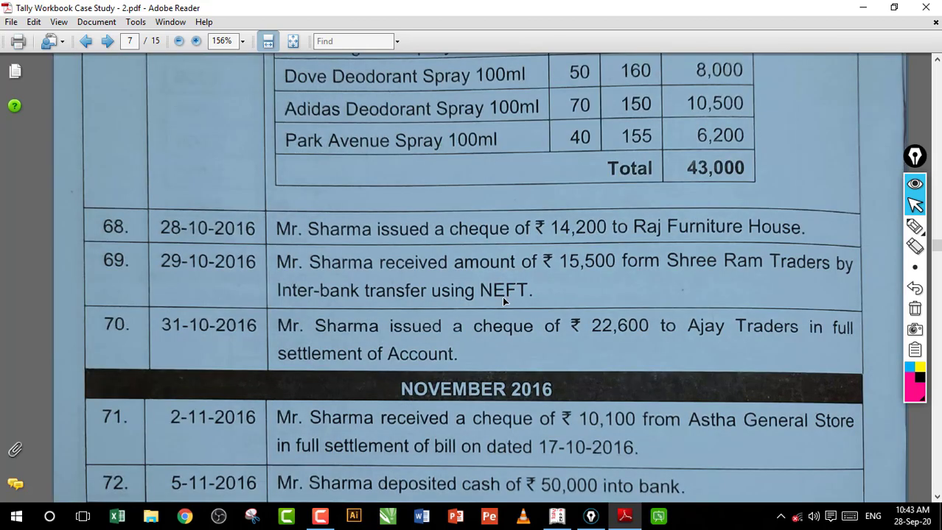
click(504, 292)
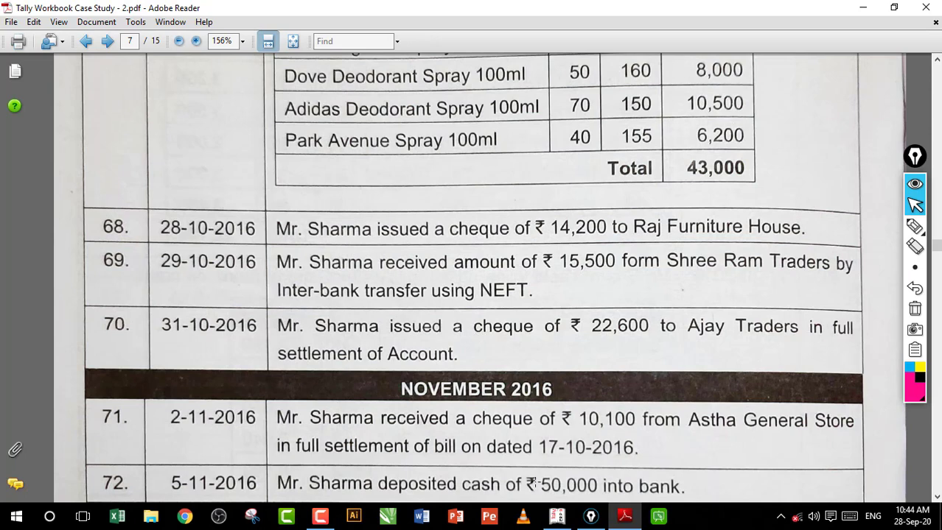
click(558, 517)
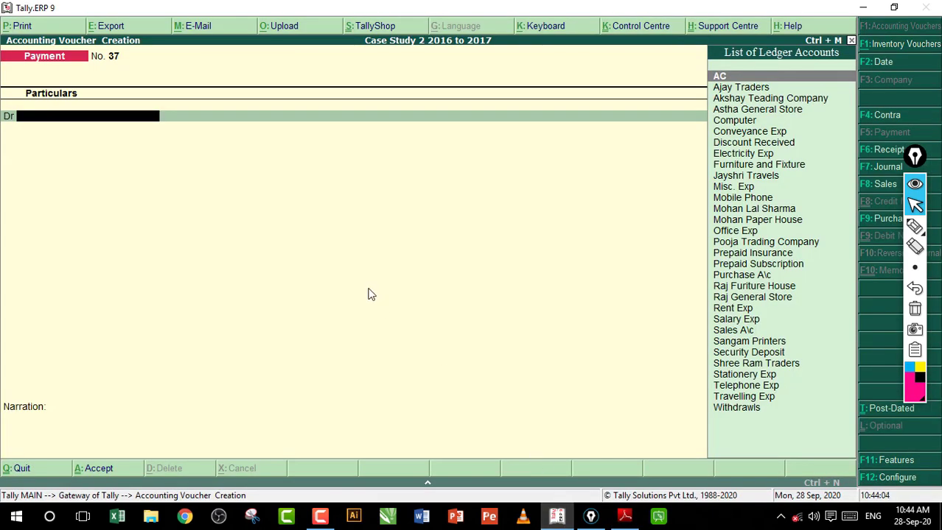
Step: Start a receipt voucher with Shree Ram Traders as the credited ledger
key(F6)
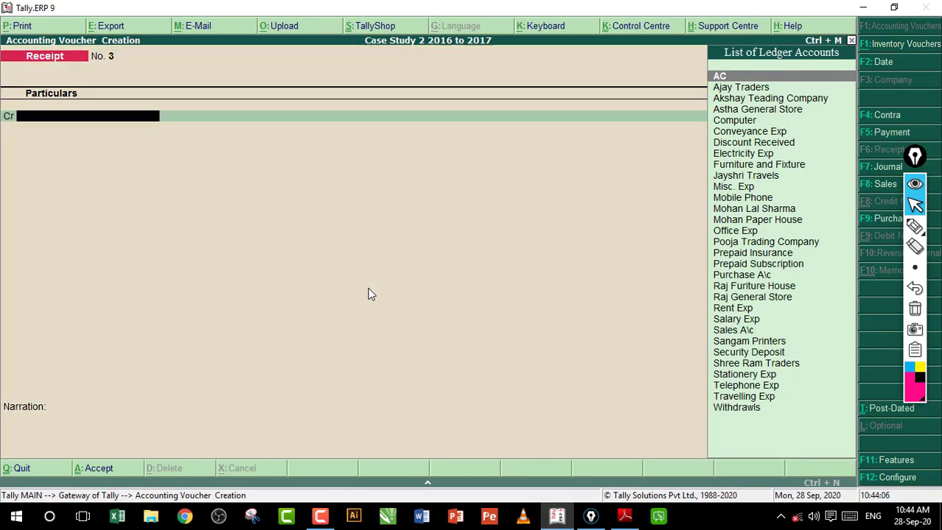
text(S)
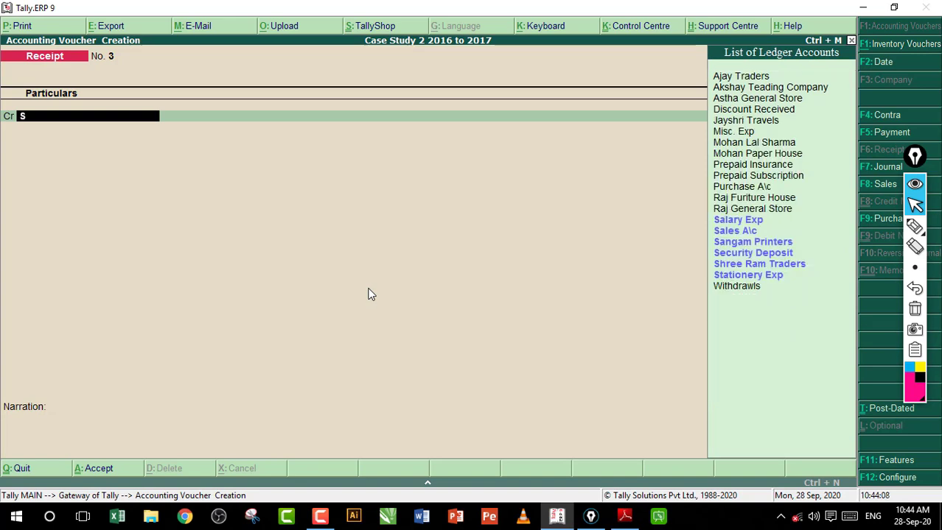
key(Down)
key(Down)
key(Down)
key(Down)
key(Return)
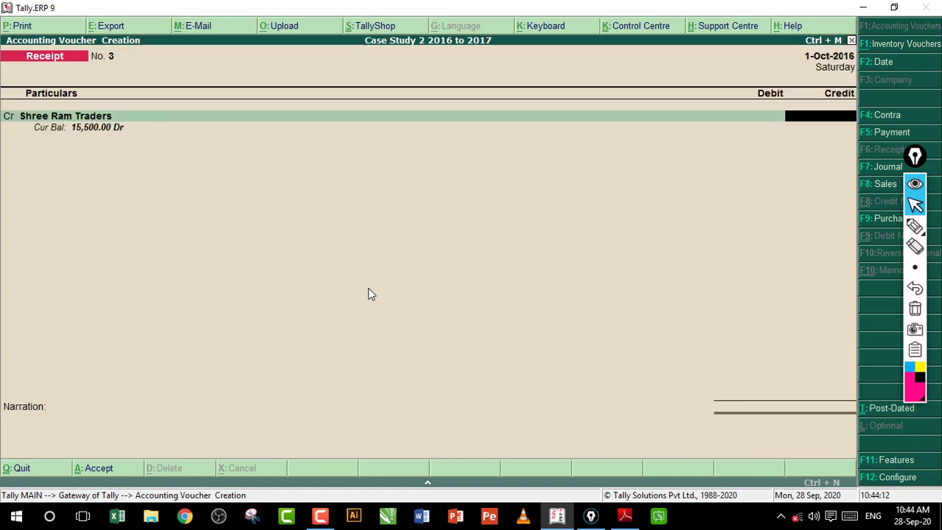
Step: Recheck entry 69 in the PDF and credit Shree Ram Traders with 15,500, allocated against bill reference 3
click(624, 516)
click(624, 517)
text(15,500)
key(Return)
key(Return)
key(Return)
key(Return)
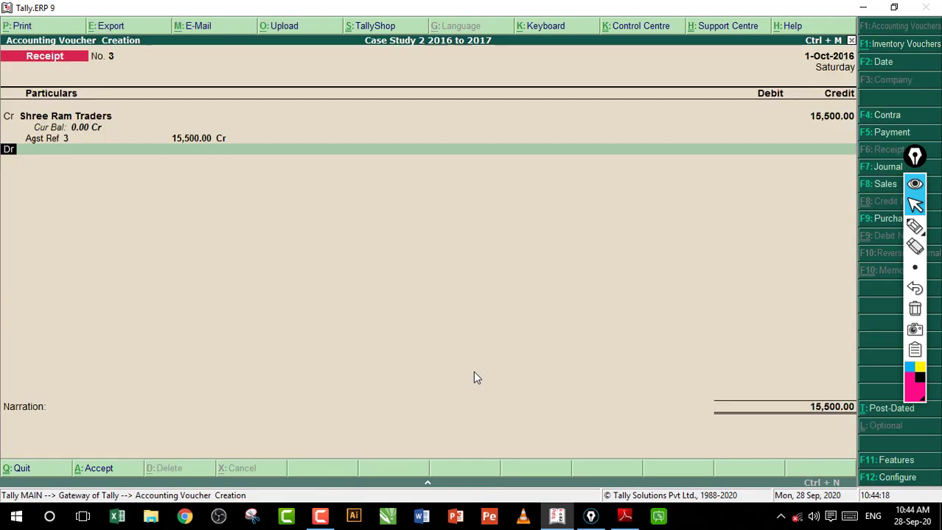
Step: Debit SCB Bank with 15,500 on the receipt voucher, keeping Cheque/DD as the transaction type
text(S)
key(Down)
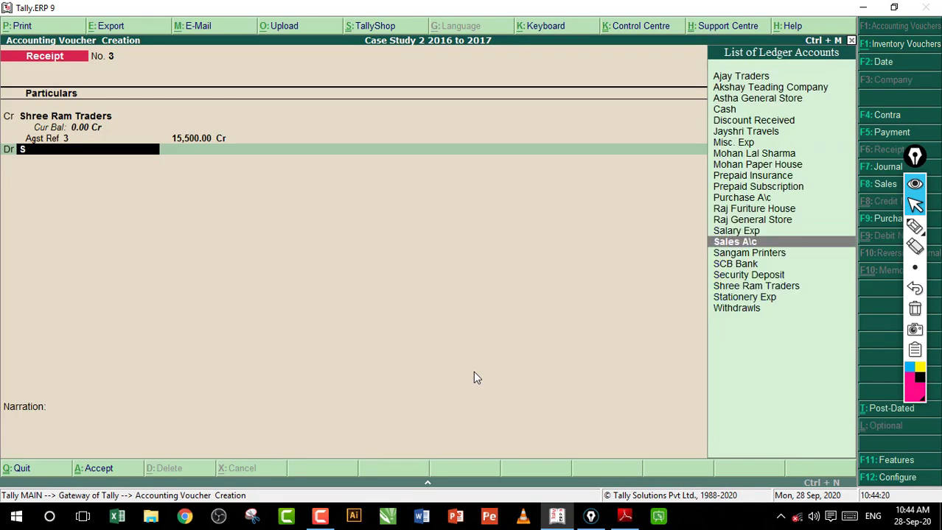
key(Down)
key(Down)
key(Return)
key(Return)
key(Return)
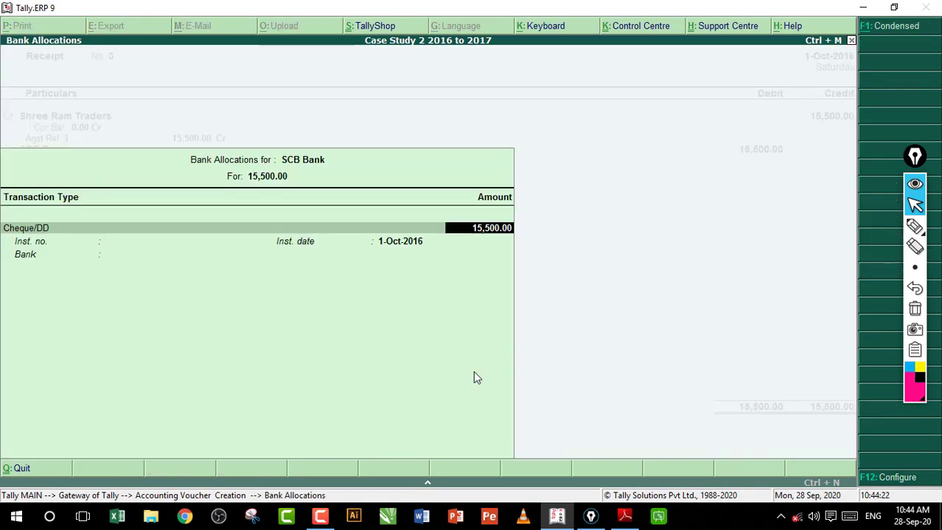
Step: Accept the SCB Bank allocation without instrument details and save the receipt voucher with an empty narration
key(Return)
key(Return)
key(Return)
key(Return)
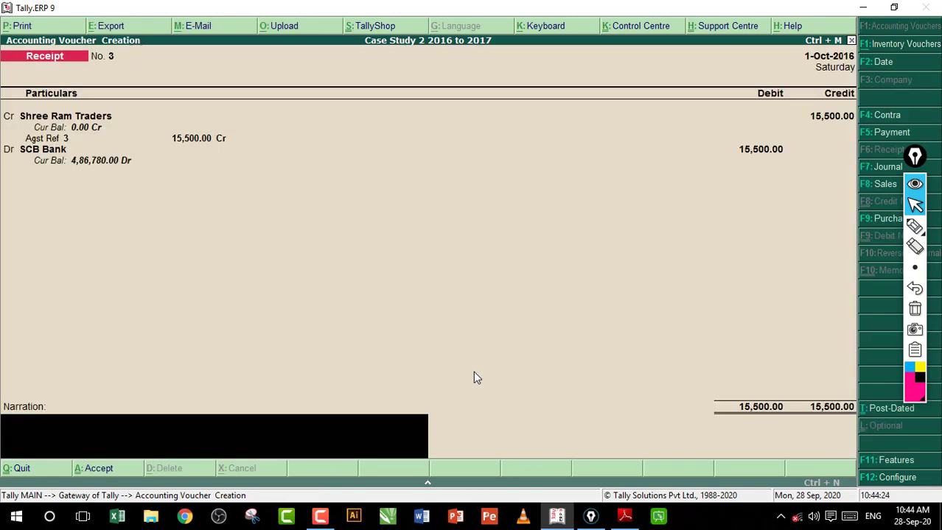
key(Return)
key(Return)
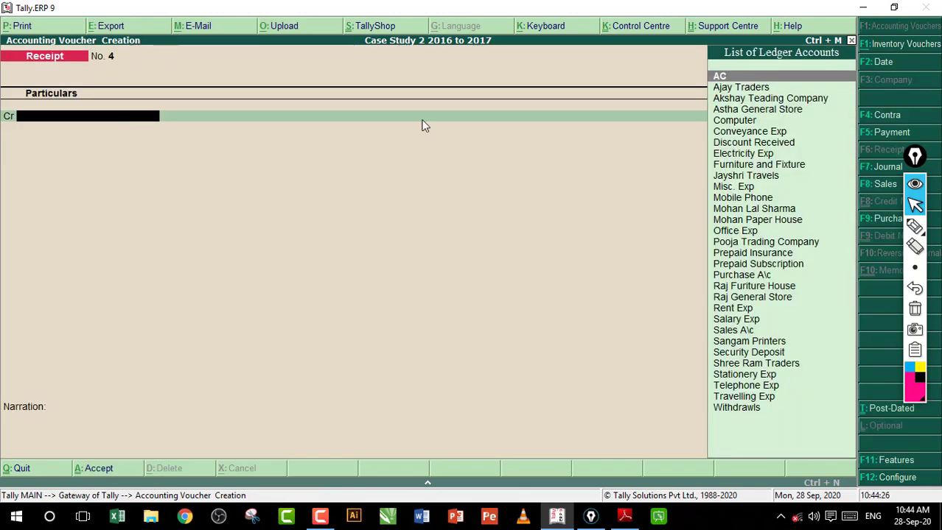
Step: Read entry 70 in the PDF and start a payment voucher in Tally with Ajay Traders as the debited ledger
click(625, 517)
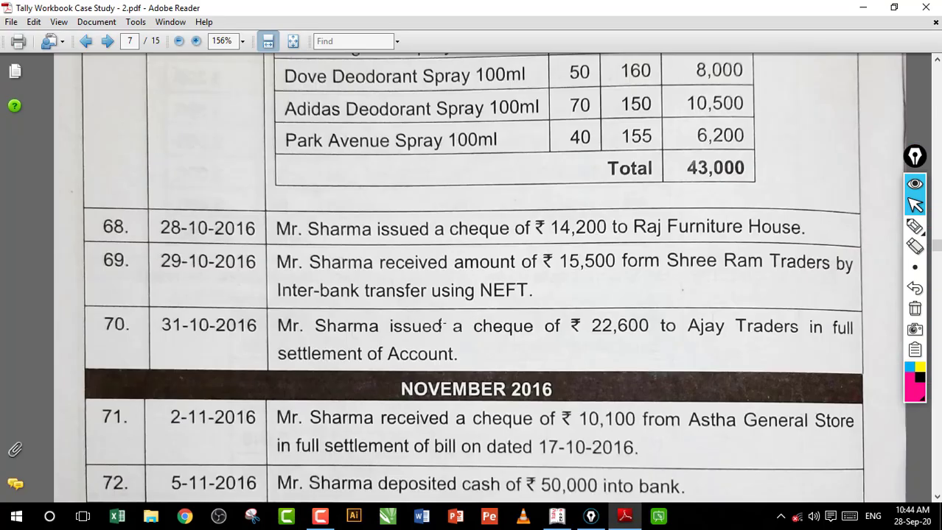
drag(397, 312, 792, 345)
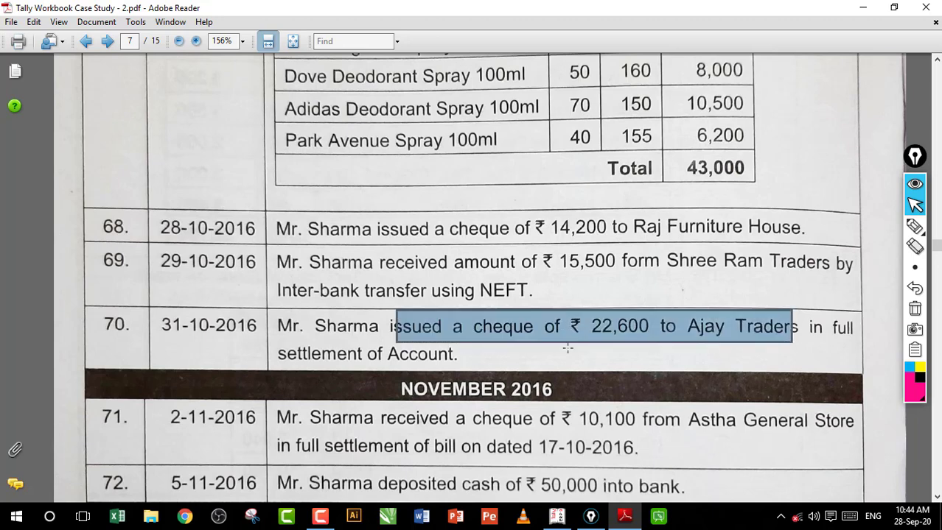
click(422, 357)
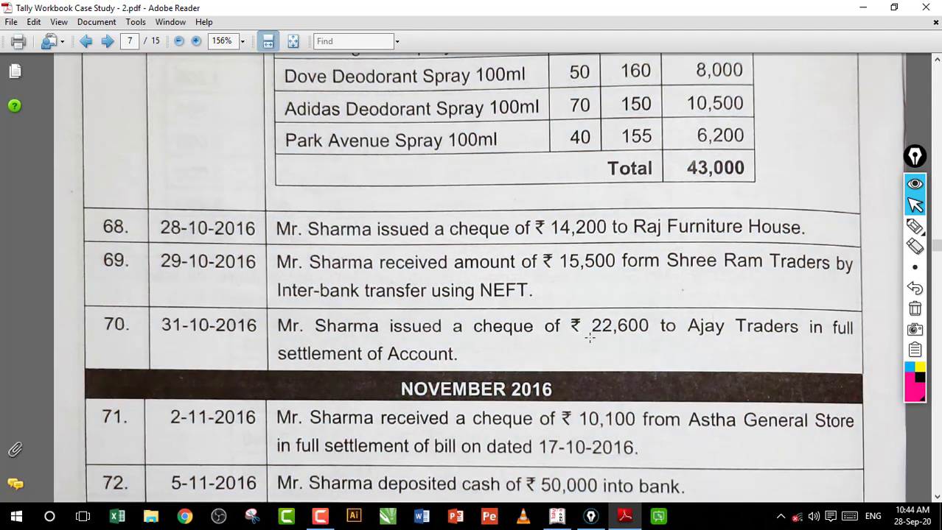
drag(780, 357, 682, 314)
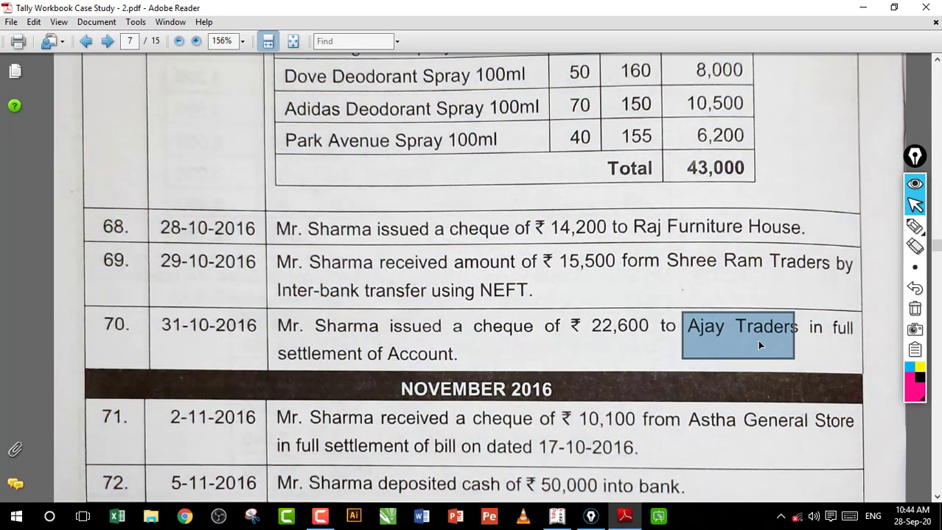
click(645, 356)
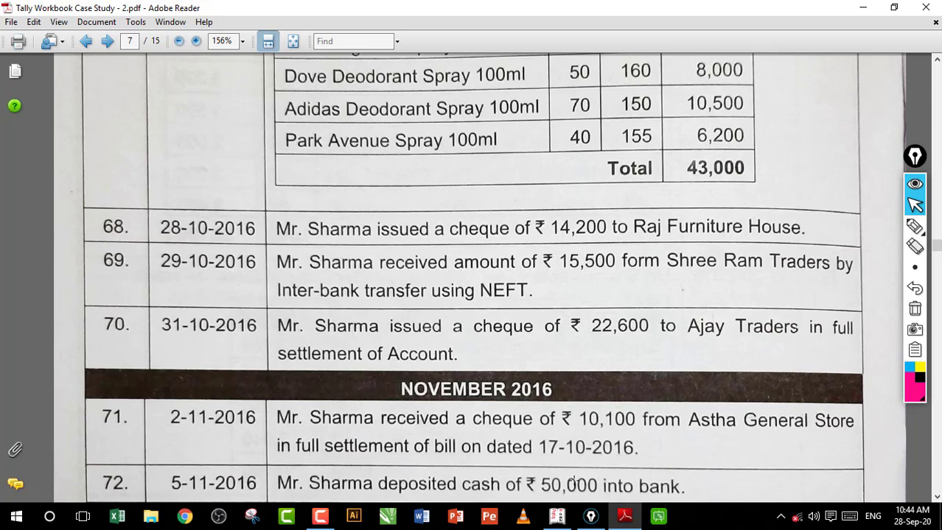
click(556, 515)
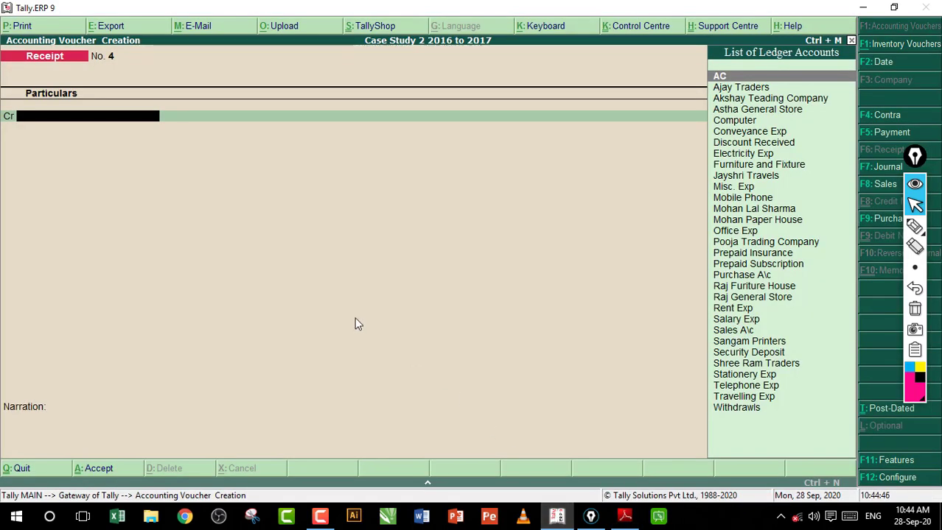
key(F5)
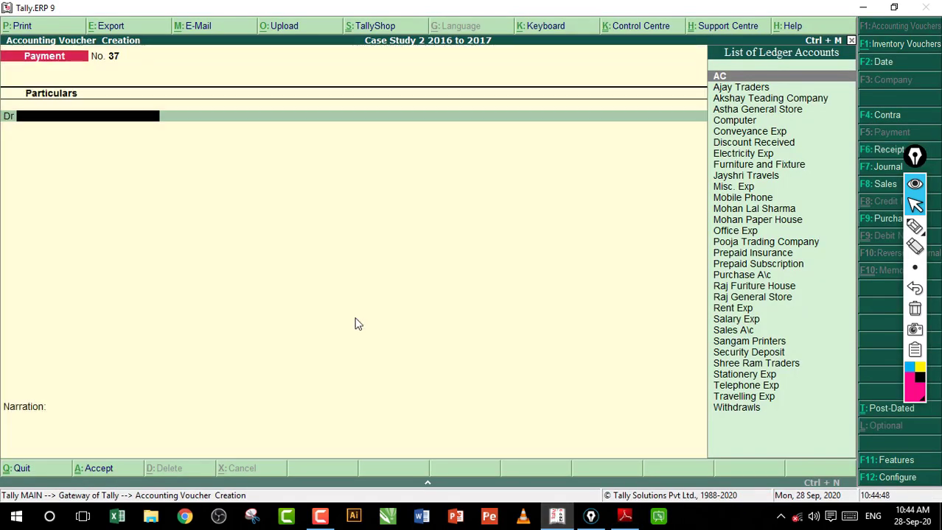
text(Aj)
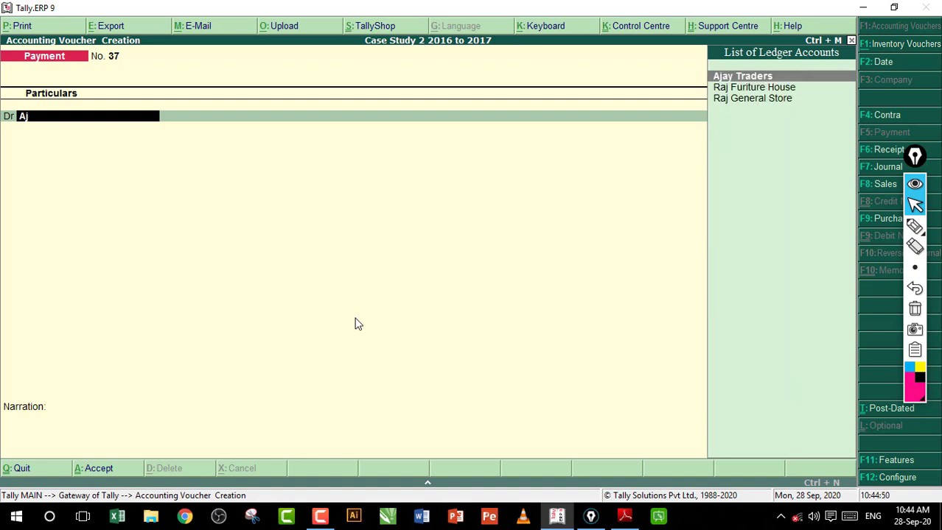
key(Return)
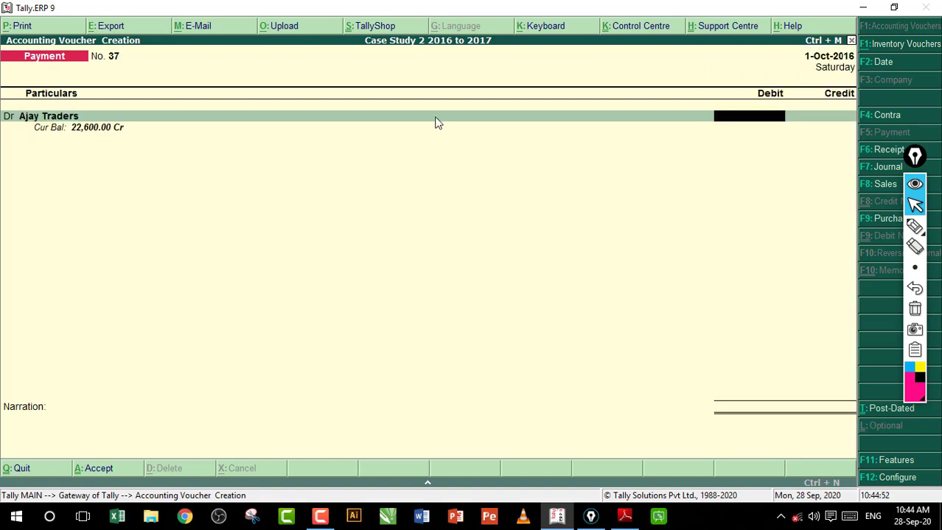
click(914, 227)
mouse_move(121, 146)
mouse_down()
mouse_move(130, 109)
mouse_move(124, 148)
mouse_up()
click(914, 309)
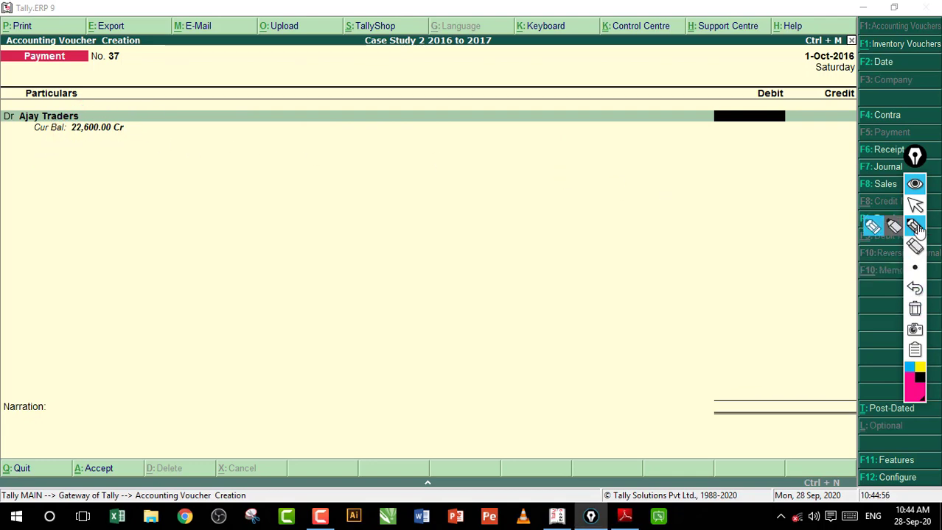
click(915, 205)
Step: Recheck the amount of entry 70 in the PDF and debit Ajay Traders with 22,600, allocated against bill reference 4
click(624, 516)
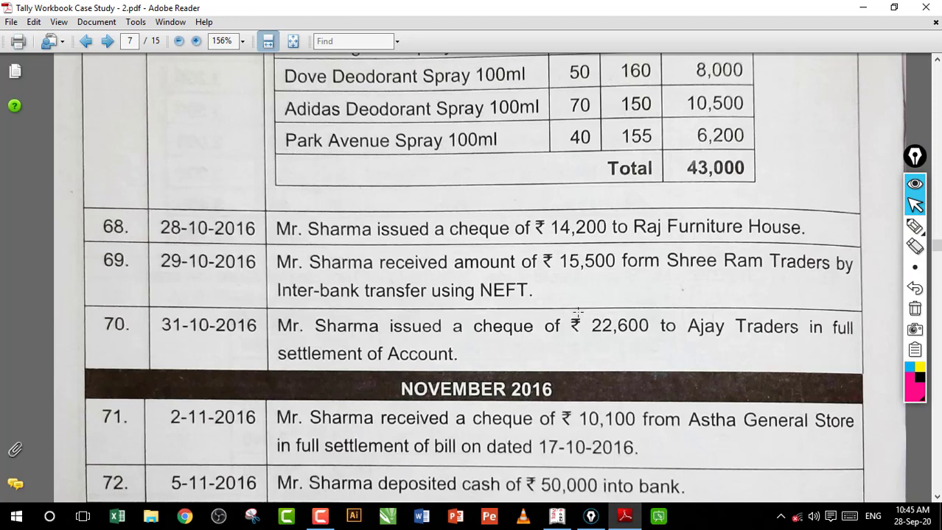
drag(575, 310, 675, 345)
click(556, 515)
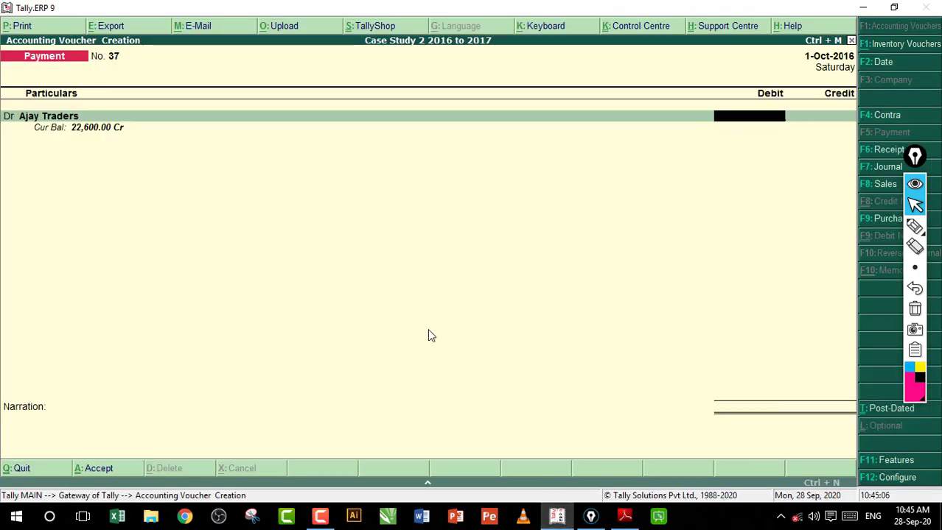
key(alt+Tab)
key(alt+Tab)
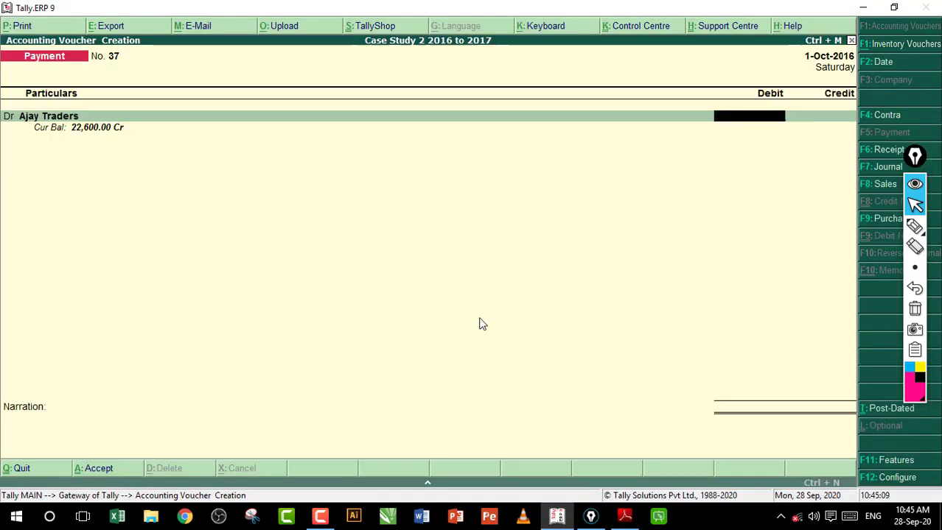
text(22600)
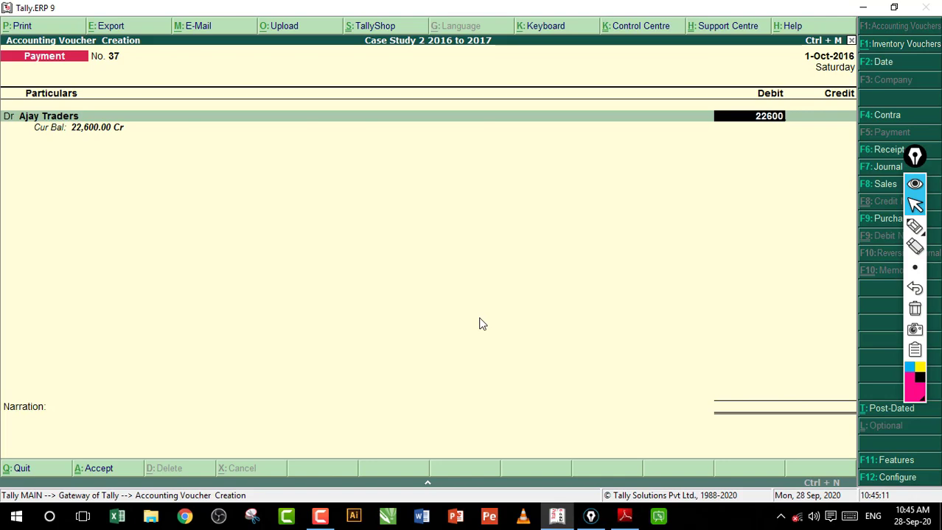
key(Return)
key(Return)
key(Return)
key(Return)
key(Return)
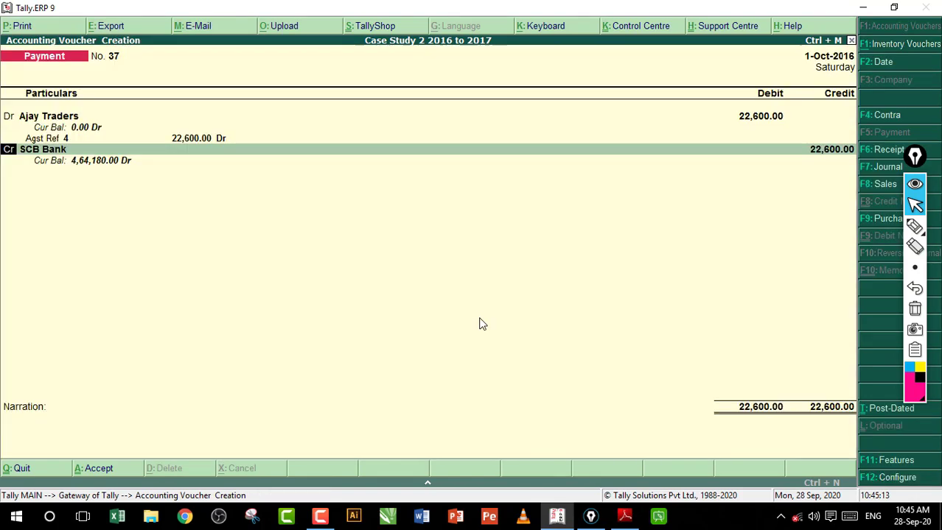
Step: Credit SCB Bank with 22,600 on the payment voucher, keeping Cheque as the transaction type and the cheque range Not Applicable
key(Return)
key(Return)
key(Return)
key(Return)
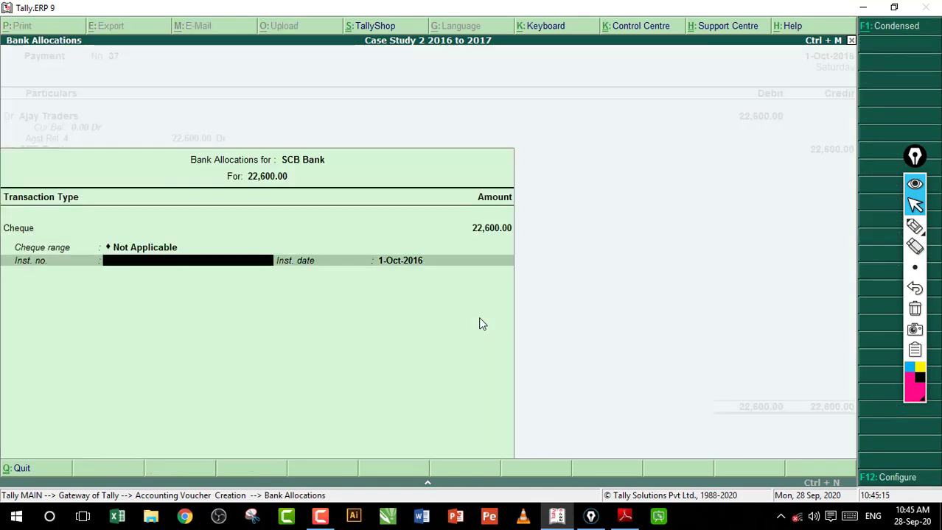
Step: Accept the SCB Bank allocation without an instrument number and save the payment voucher with an empty narration
key(Return)
key(Return)
key(Return)
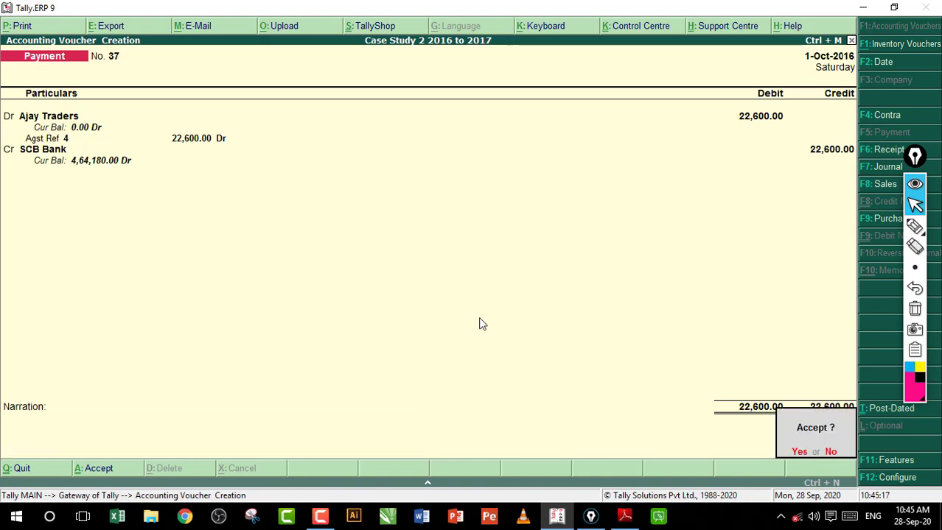
click(626, 521)
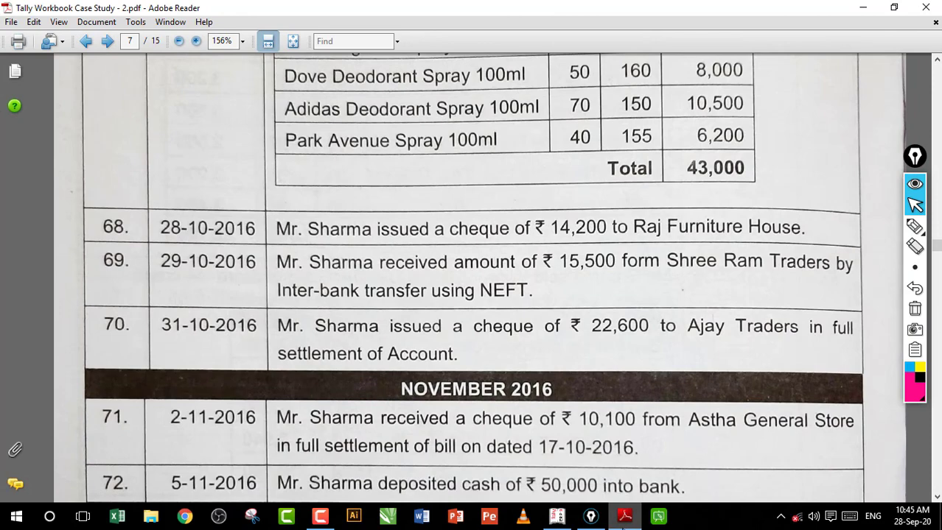
click(624, 518)
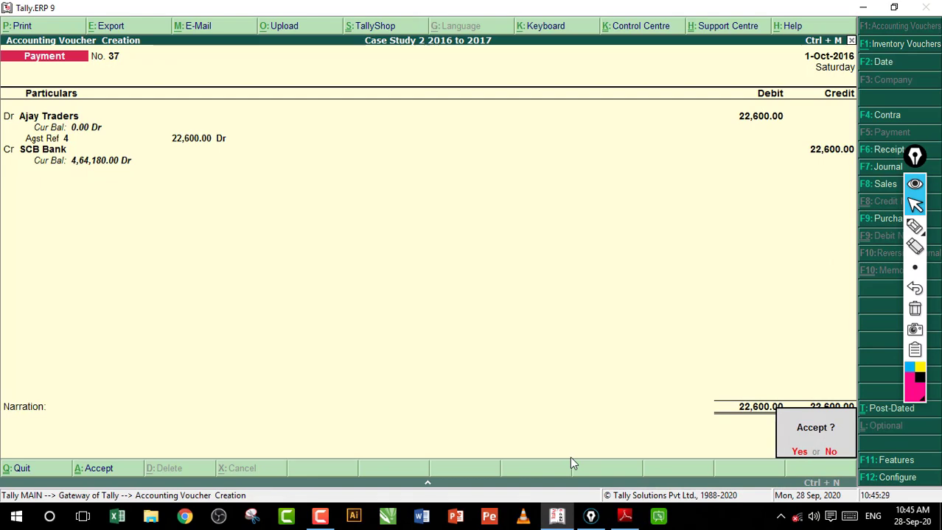
key(y)
Step: Check the PDF workbook for any October 2016 entries remaining after entry 70, and return to Tally
key(alt+Tab)
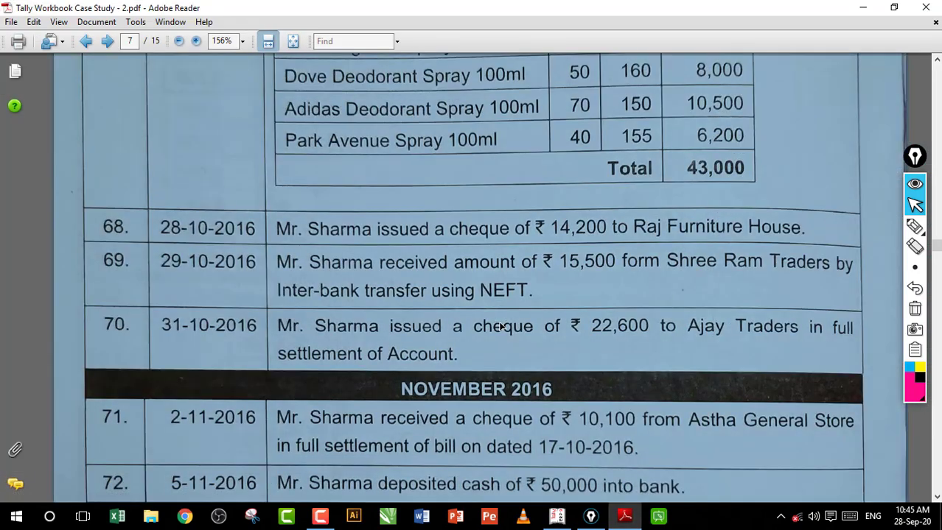
scroll(507, 338, down, 8)
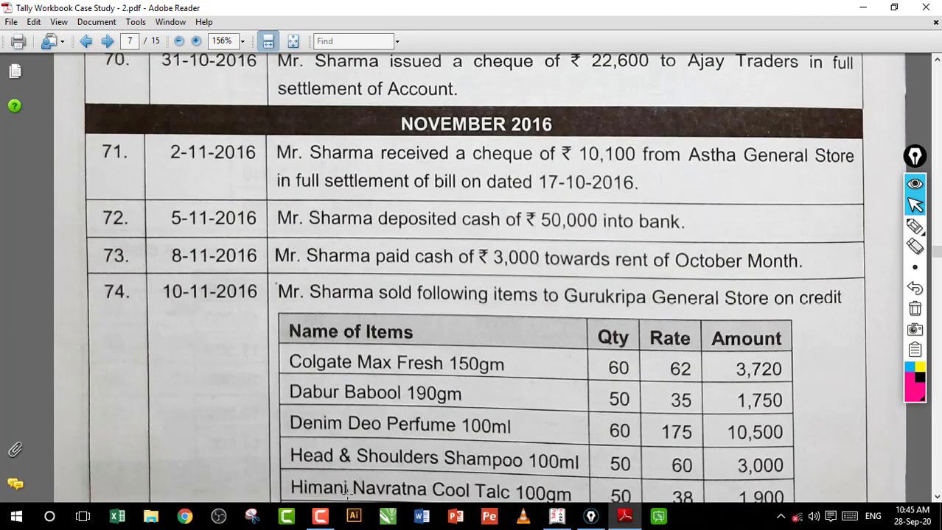
click(556, 519)
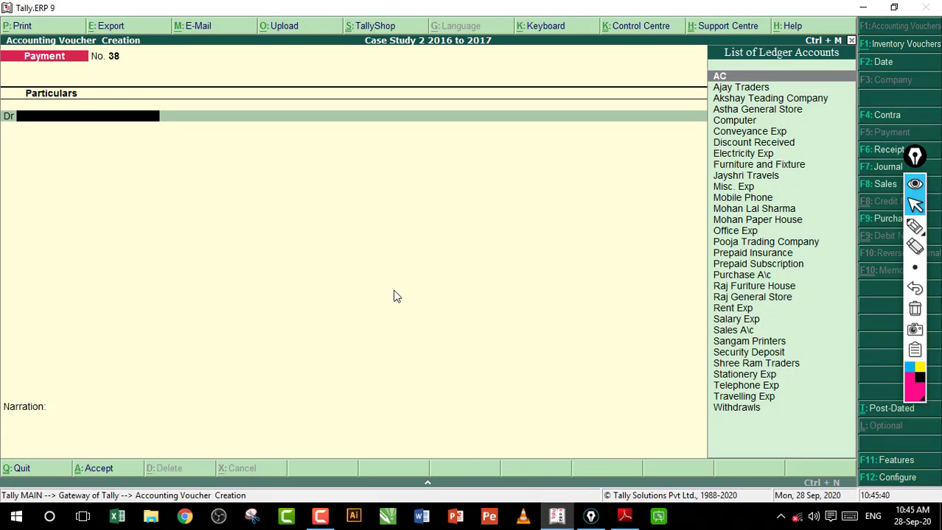
Step: Leave voucher entry and open the Trial Balance in its detailed view
key(Escape)
key(Return)
key(d)
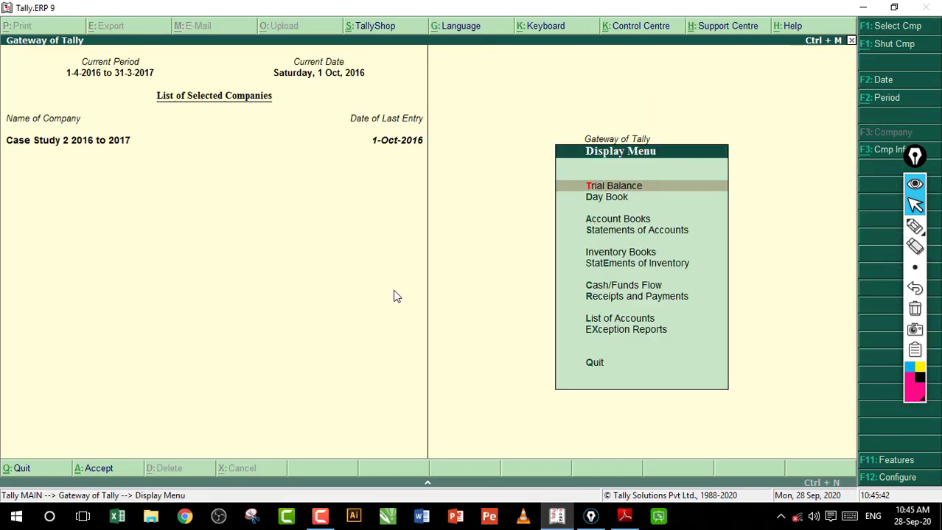
key(Return)
key(alt+F1)
Step: Review the closing balances of all groups and ledgers in the detailed Trial Balance, and return to the Gateway of Tally
key(Down)
key(Down)
key(Down)
key(Down)
key(Down)
key(Down)
key(Down)
key(Down)
key(Down)
key(Down)
key(Down)
key(Down)
key(Down)
key(Down)
key(Down)
key(Down)
key(Down)
key(Down)
key(Down)
key(Down)
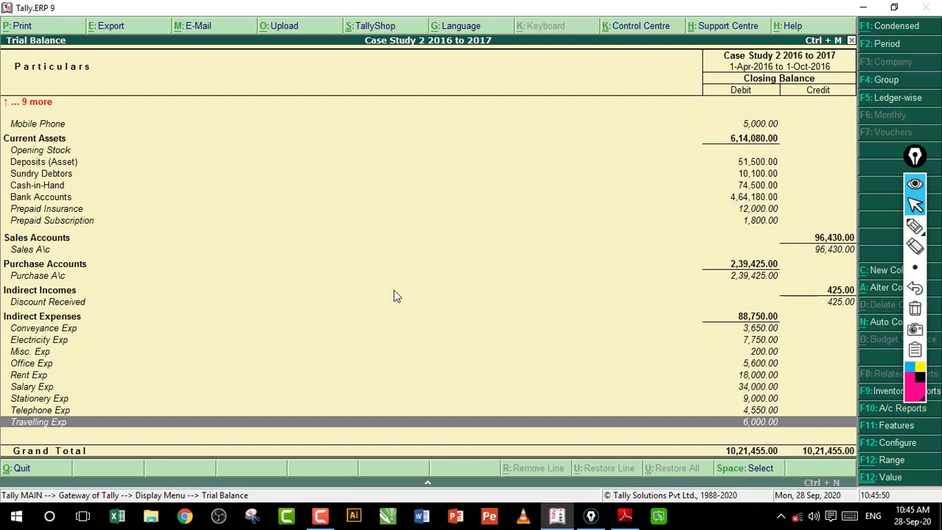
key(Up)
key(Up)
key(Up)
key(Up)
key(Up)
key(Up)
key(Up)
key(Up)
key(Up)
key(Up)
key(Up)
key(Up)
key(Home)
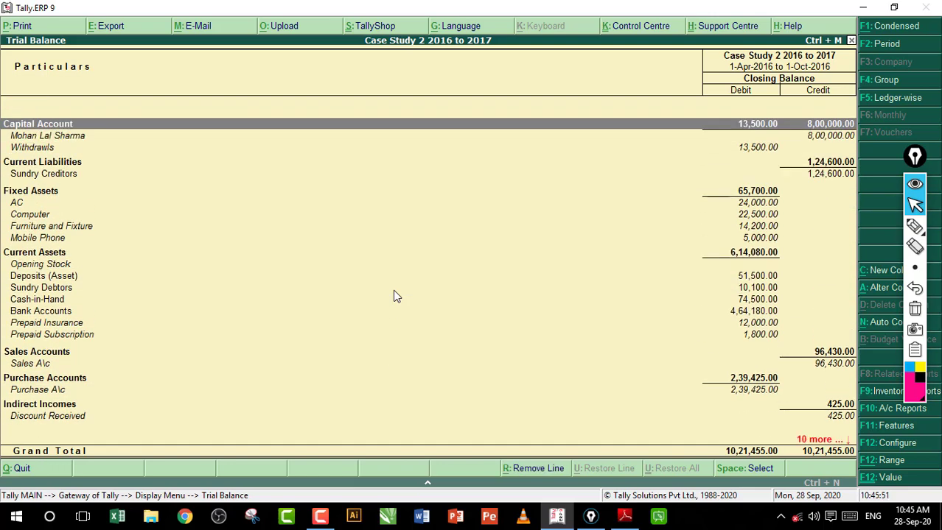
key(Escape)
key(Escape)
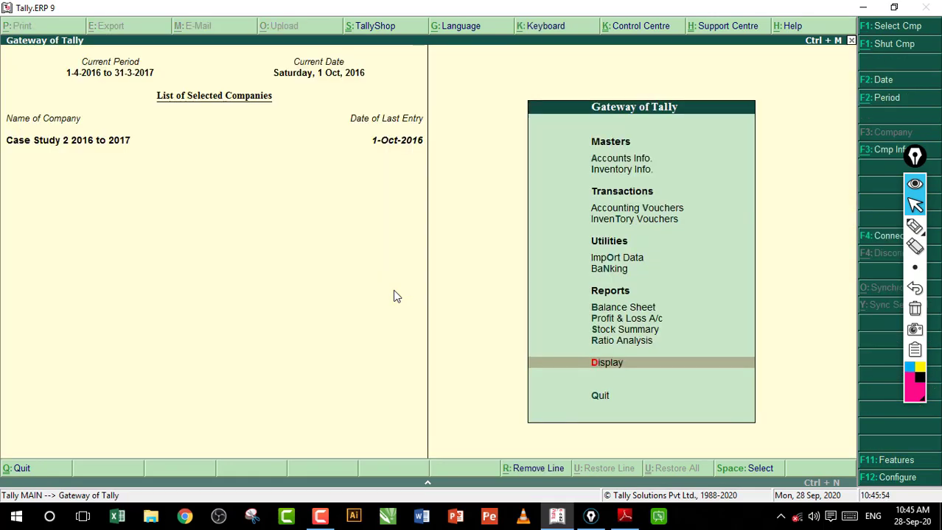
Step: View the Stock Summary with the closing values of the stock groups, and close the report
key(Up)
key(Up)
key(Return)
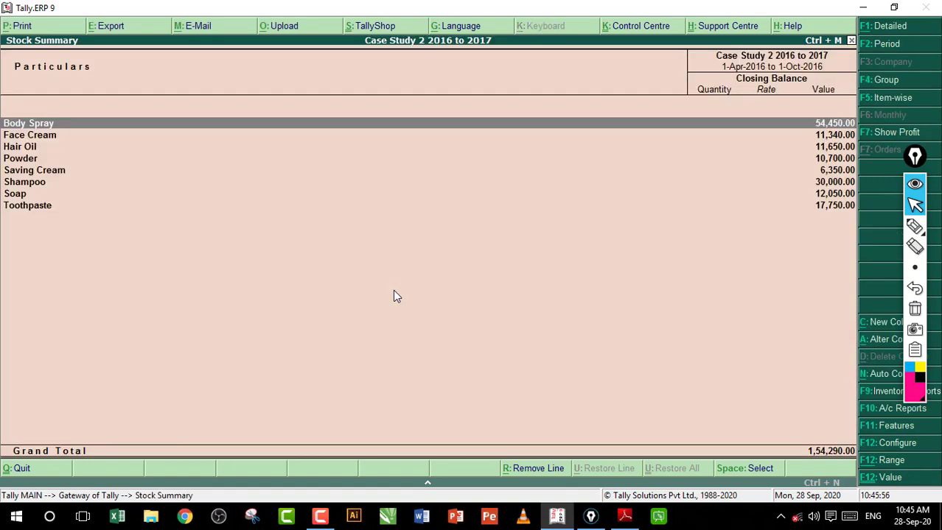
key(Escape)
Step: View the Profit & Loss A/c and return to the Gateway of Tally without quitting the program
key(Up)
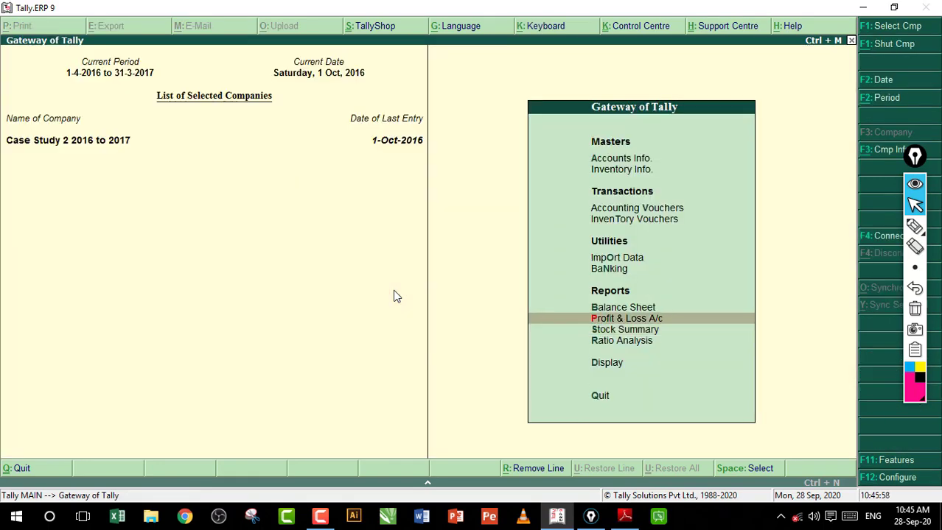
key(Return)
key(Escape)
key(Escape)
key(Escape)
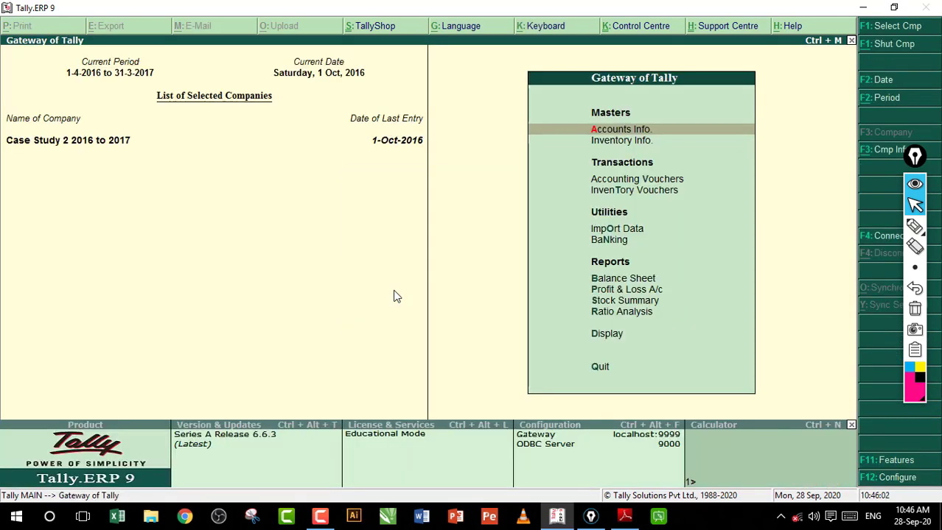
key(Escape)
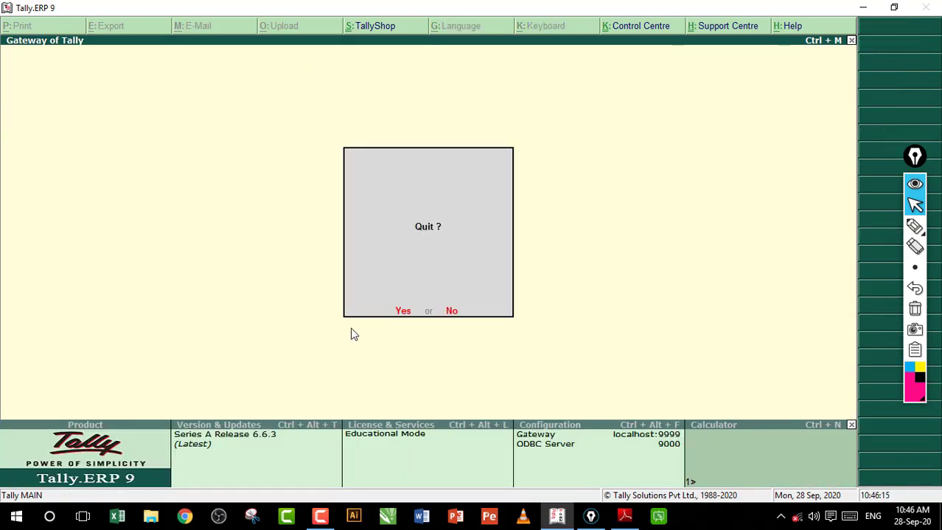
key(Escape)
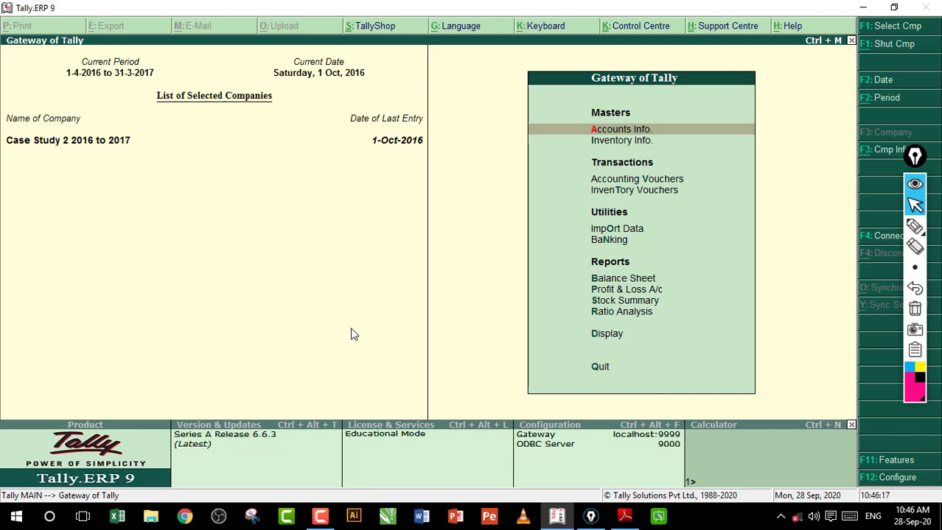
Step: Look over the November 2016 entries in the PDF workbook, starting from entry 71
click(622, 517)
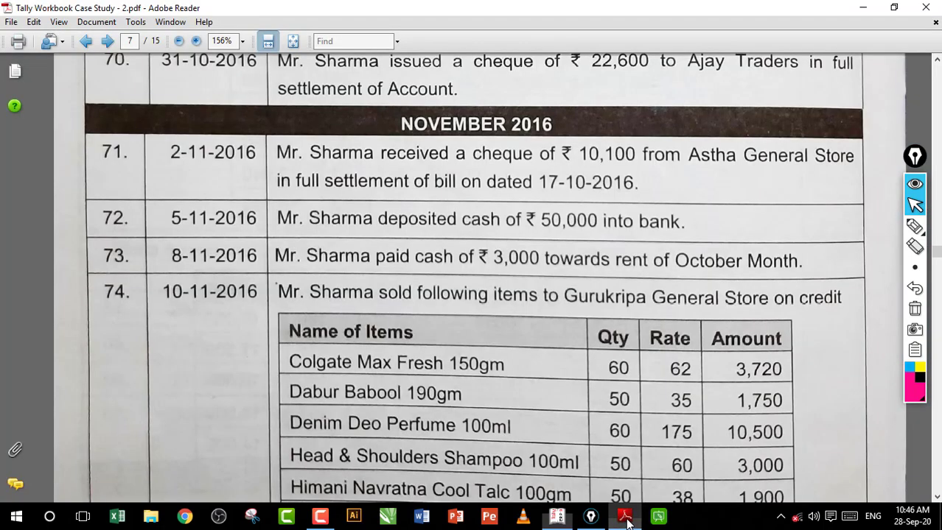
drag(385, 106, 518, 139)
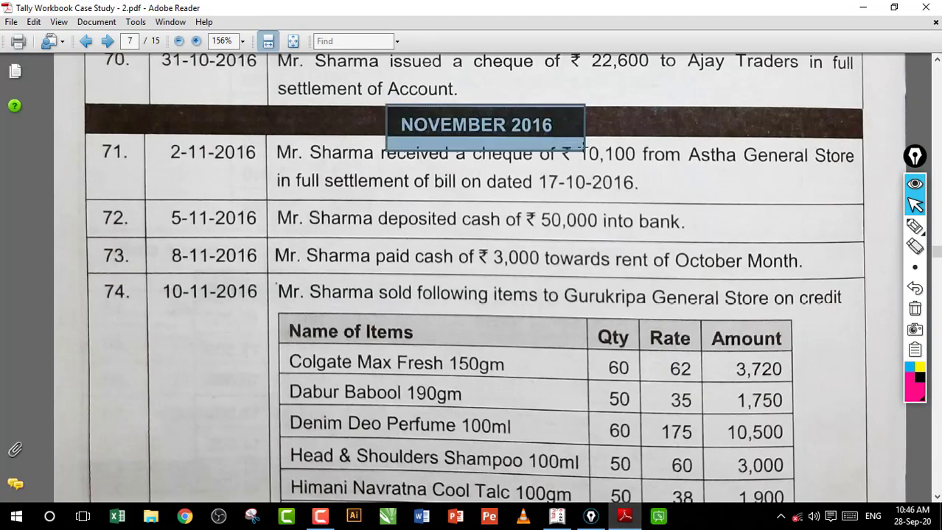
scroll(529, 134, down, 1)
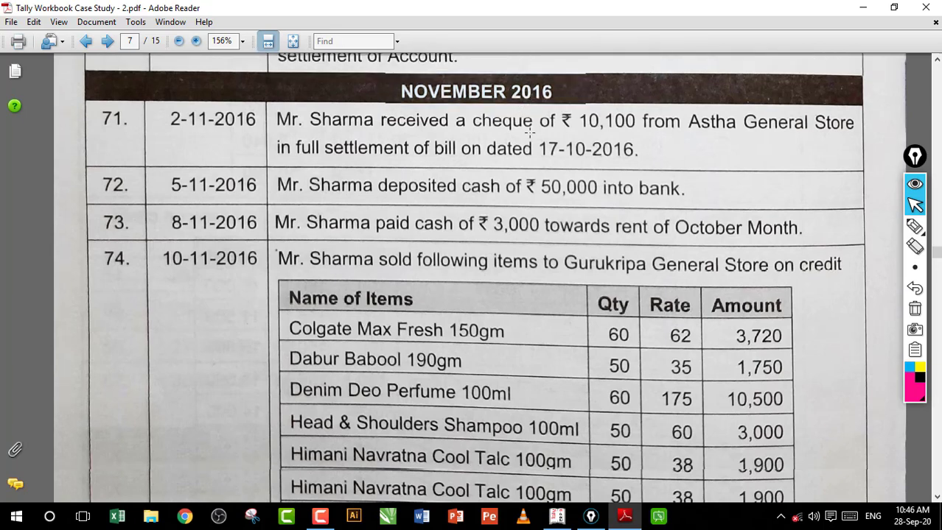
scroll(529, 134, up, 1)
scroll(529, 132, down, 2)
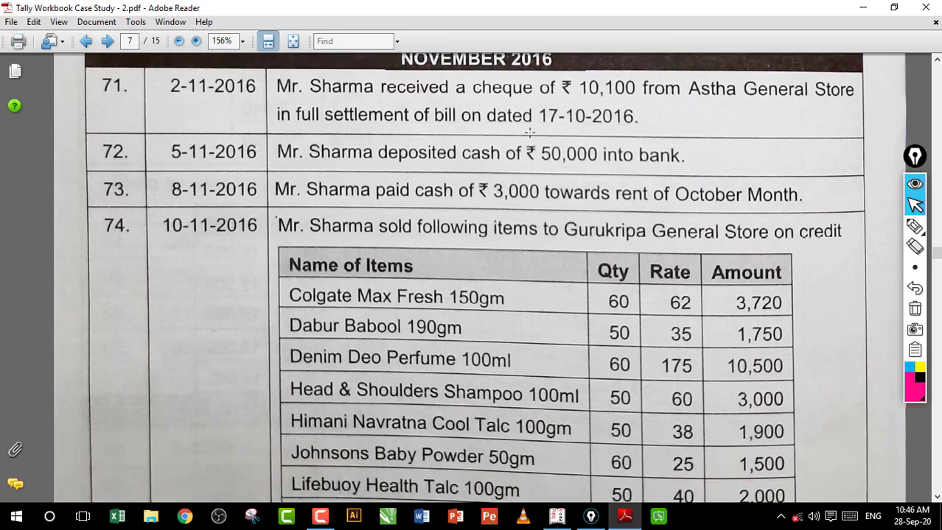
Step: Read entry 71 in the PDF workbook, then open Accounting Vouchers in Tally and set the voucher date to 1-11-2016
scroll(529, 132, up, 2)
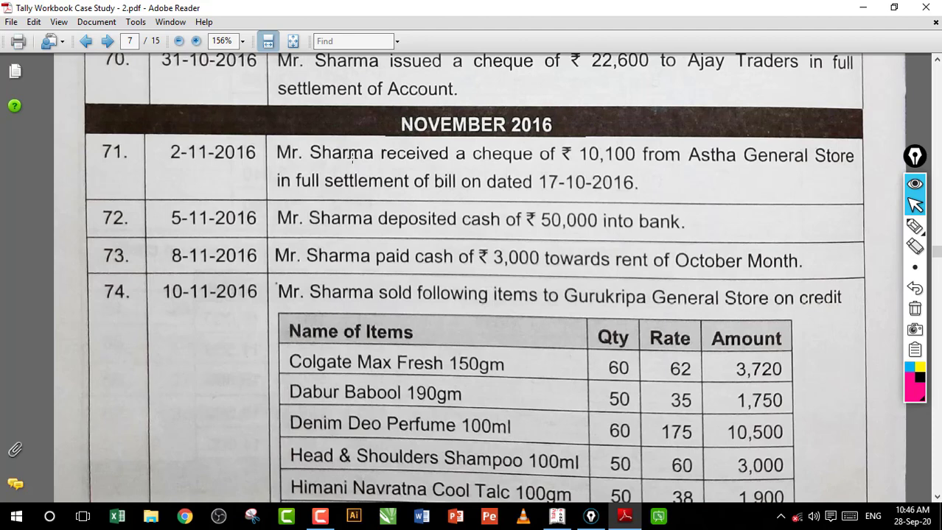
drag(341, 142, 851, 173)
click(417, 187)
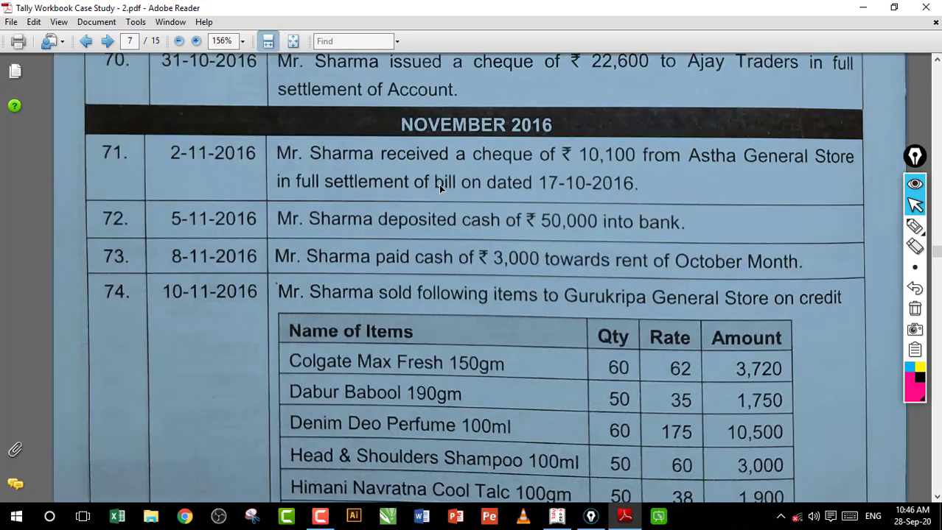
shift+click(571, 190)
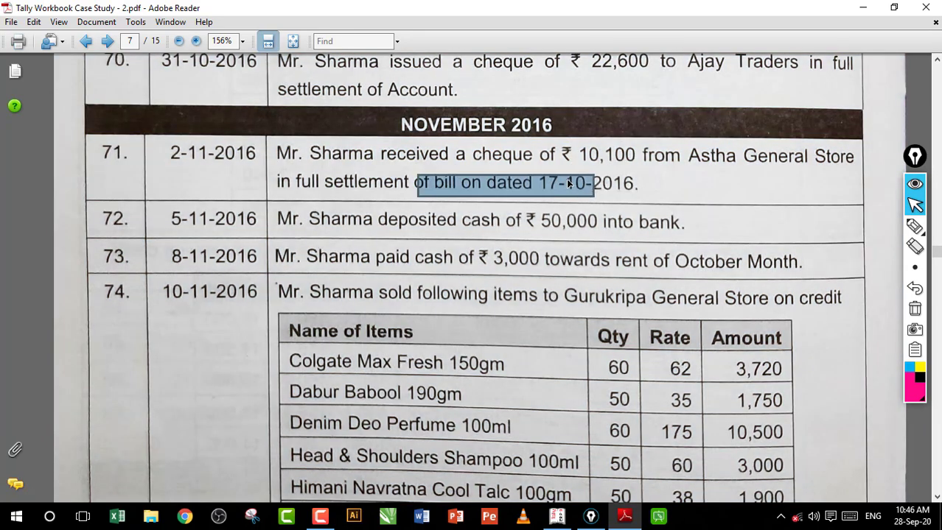
drag(479, 154, 555, 164)
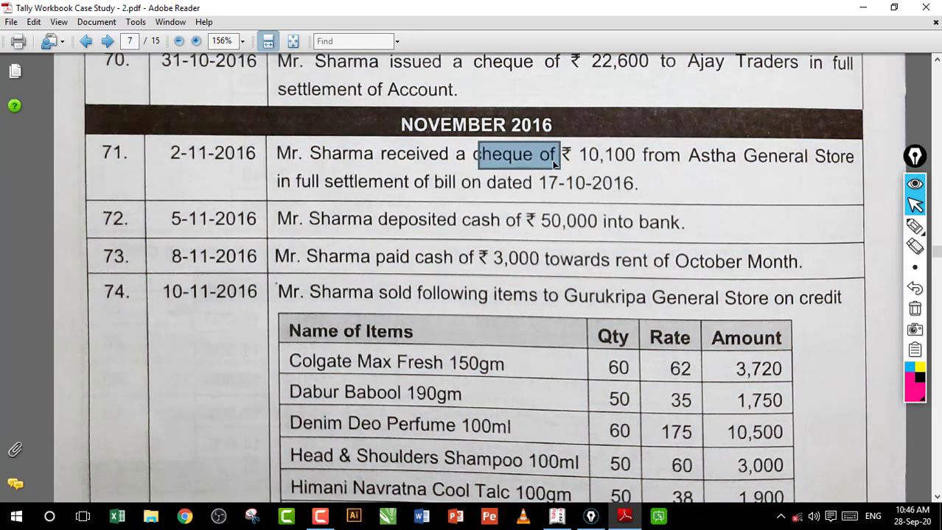
click(579, 186)
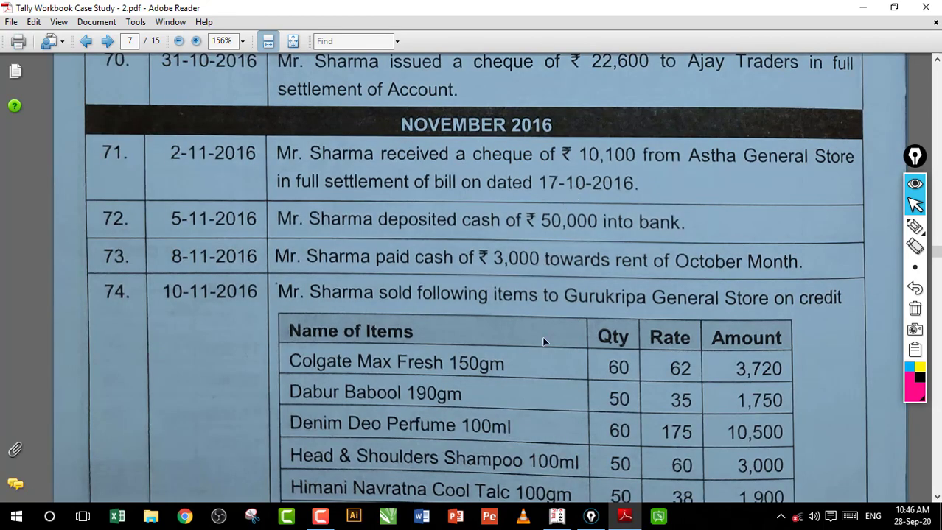
key(alt+Tab)
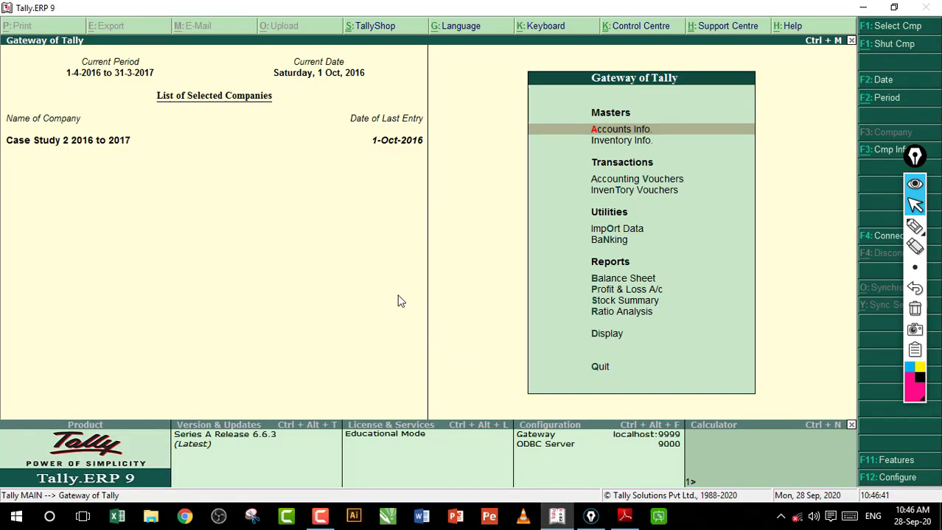
key(v)
key(F2)
text(1-11)
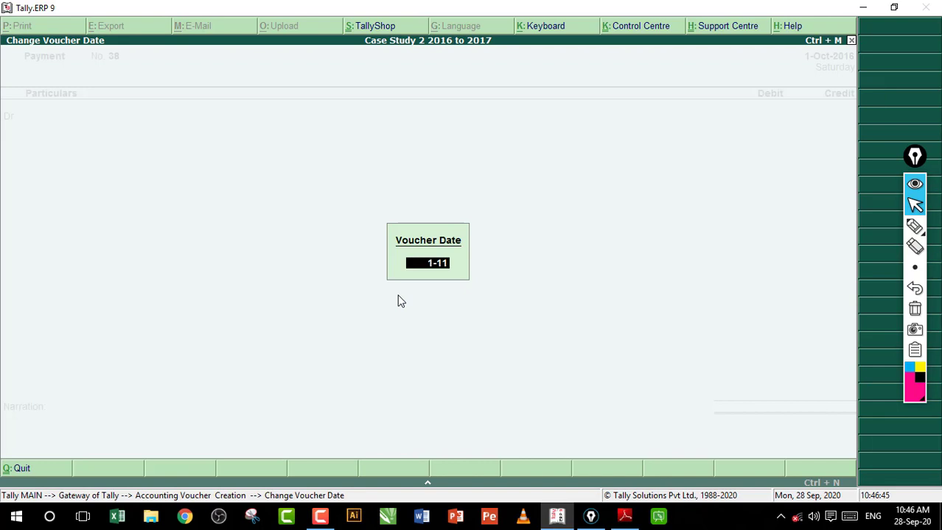
key(Return)
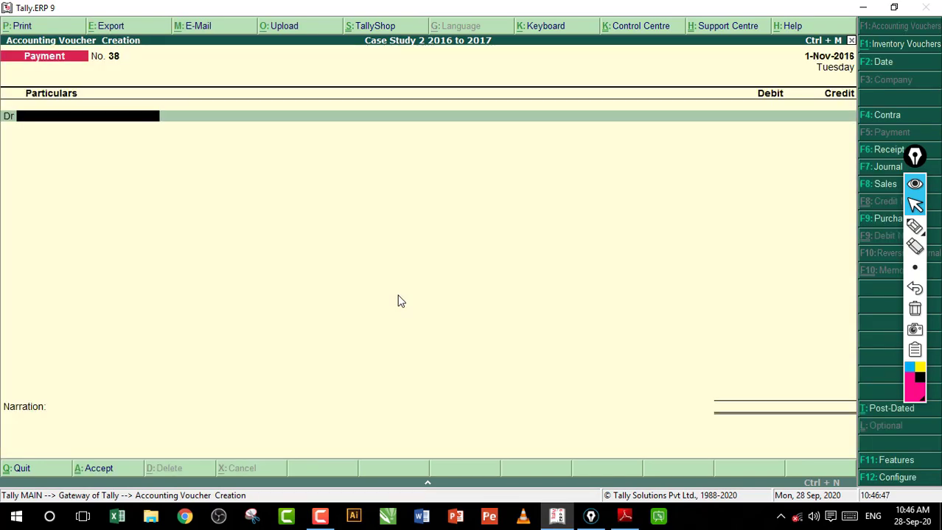
Step: Check entry 71 in the workbook and start a Receipt voucher in Tally crediting Astha General Store
click(624, 516)
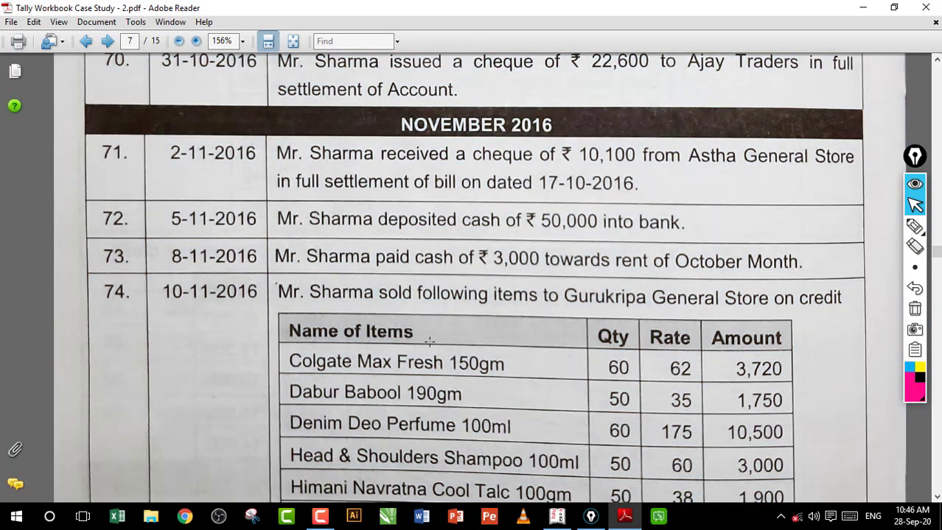
click(556, 515)
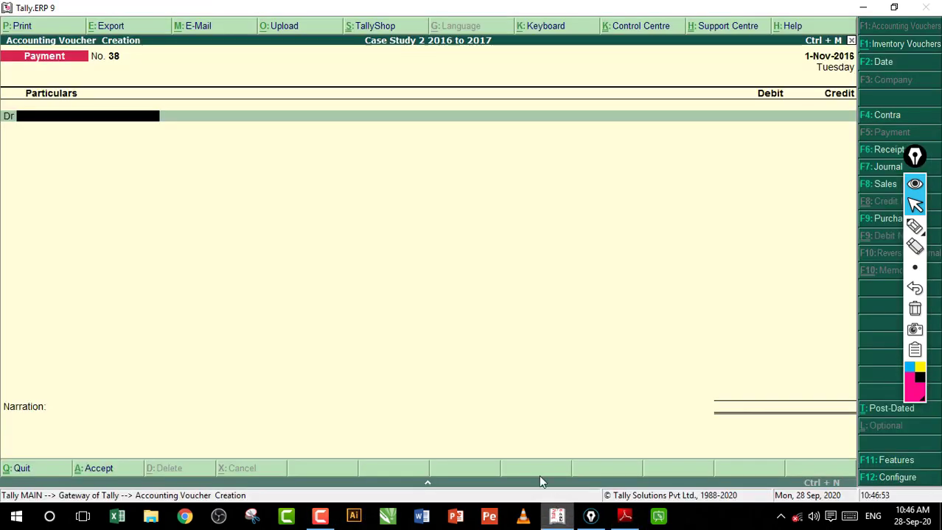
key(F6)
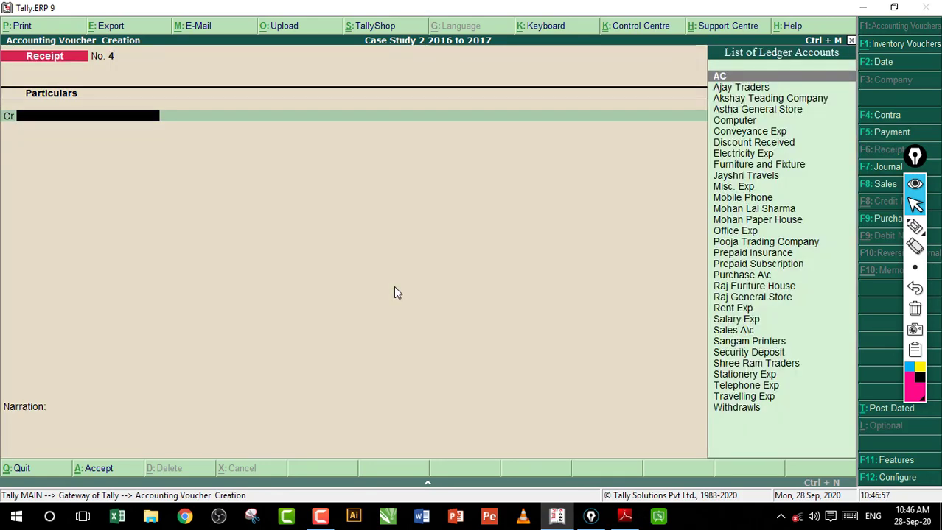
text(A)
key(Down)
key(Down)
key(Down)
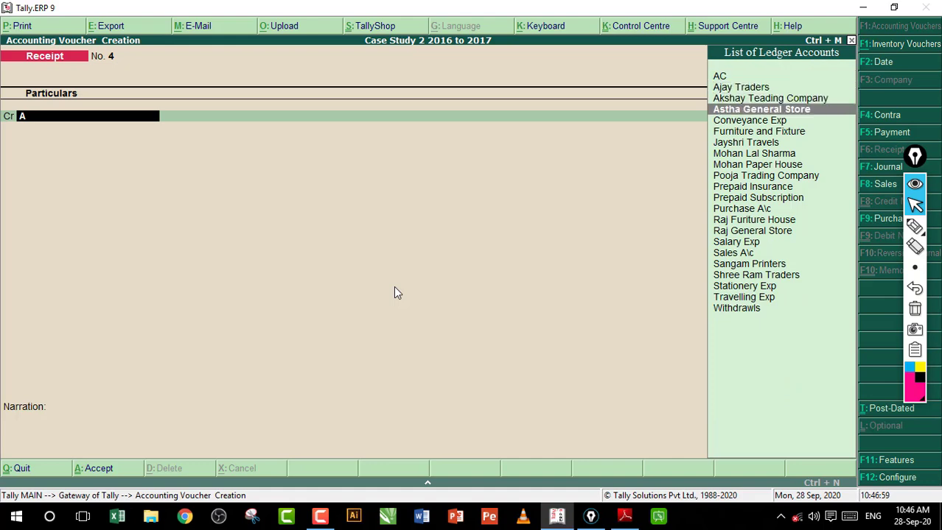
key(Return)
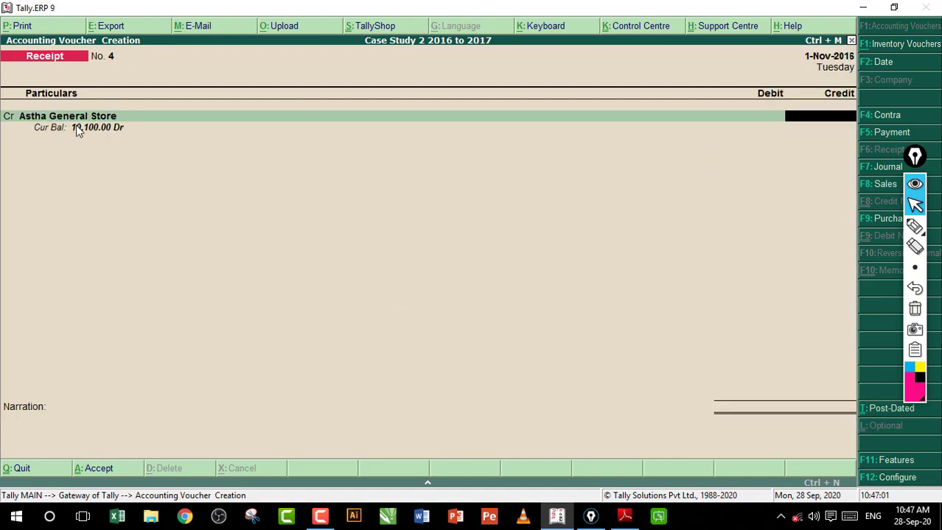
Step: Check the cheque amount in the workbook and credit Astha General Store with 10,100, allocated as Agst Ref to bill 5
click(624, 516)
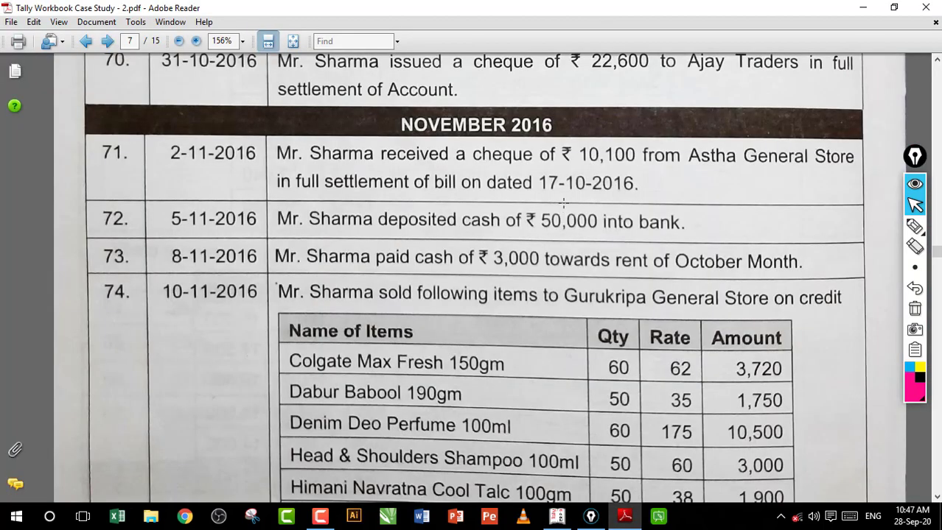
drag(568, 138, 645, 179)
click(557, 516)
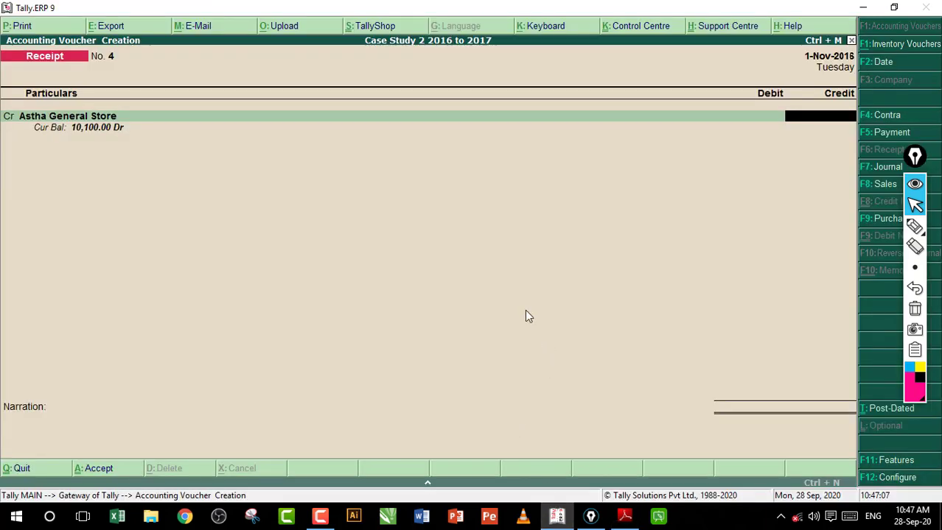
text(100)
key(Return)
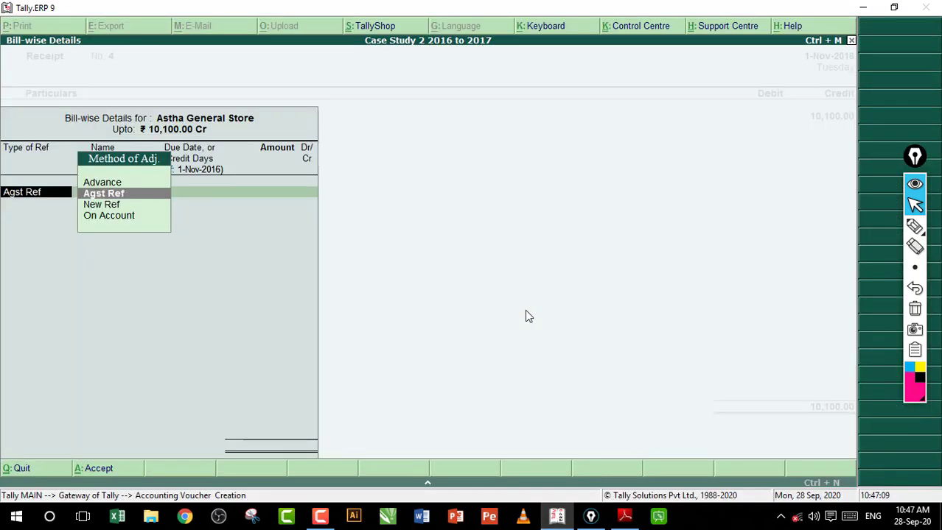
key(Return)
key(Return)
key(Return)
key(Return)
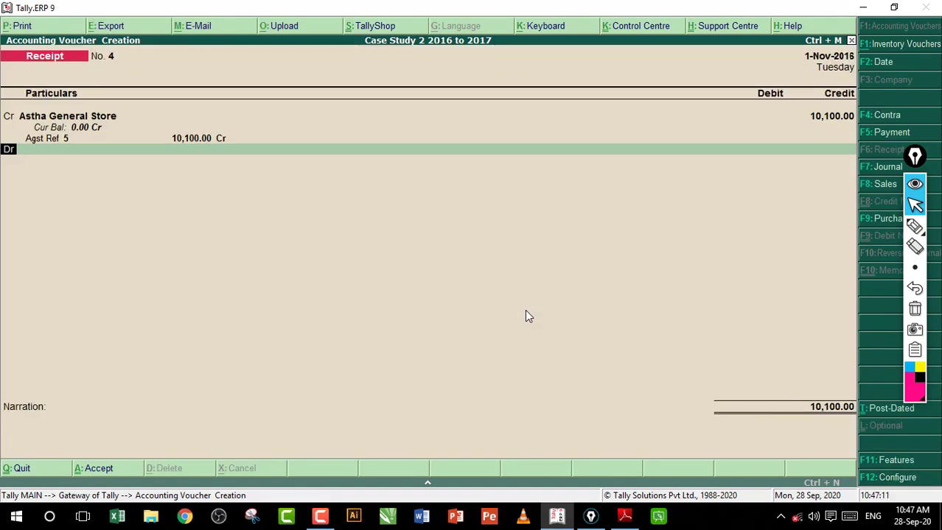
Step: Debit SCB Bank with 10,100 as a Cheque/DD without an instrument number, and save the receipt voucher
text(S)
key(Down)
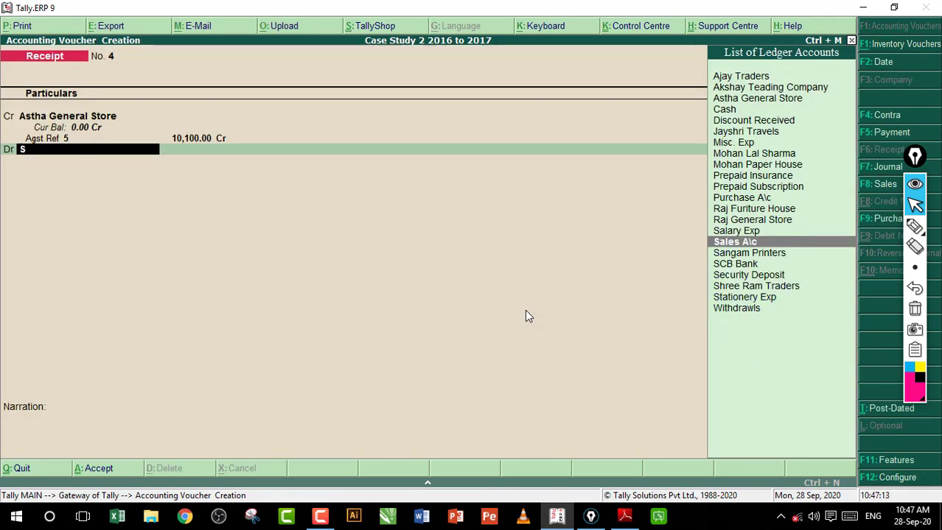
key(Down)
key(Down)
key(Return)
key(Return)
key(Return)
key(Return)
key(Return)
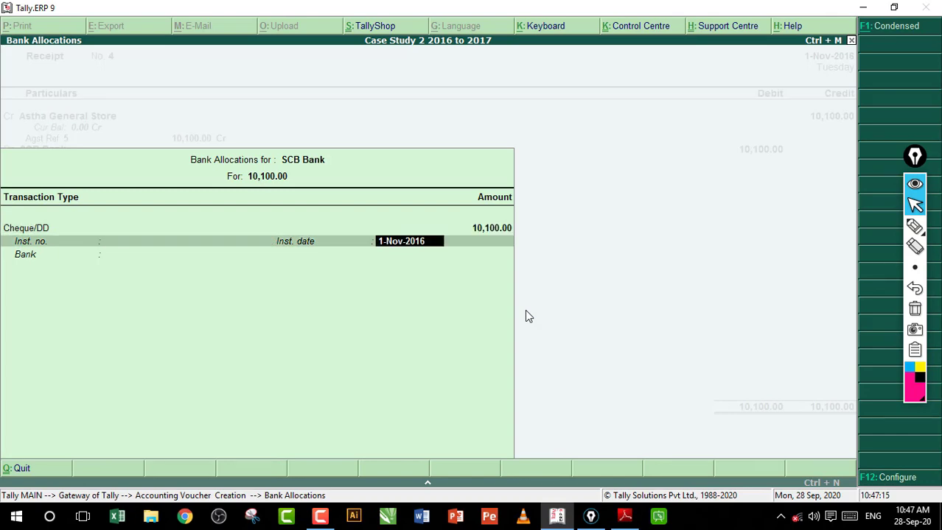
key(Return)
key(Return)
key(Return)
key(Return)
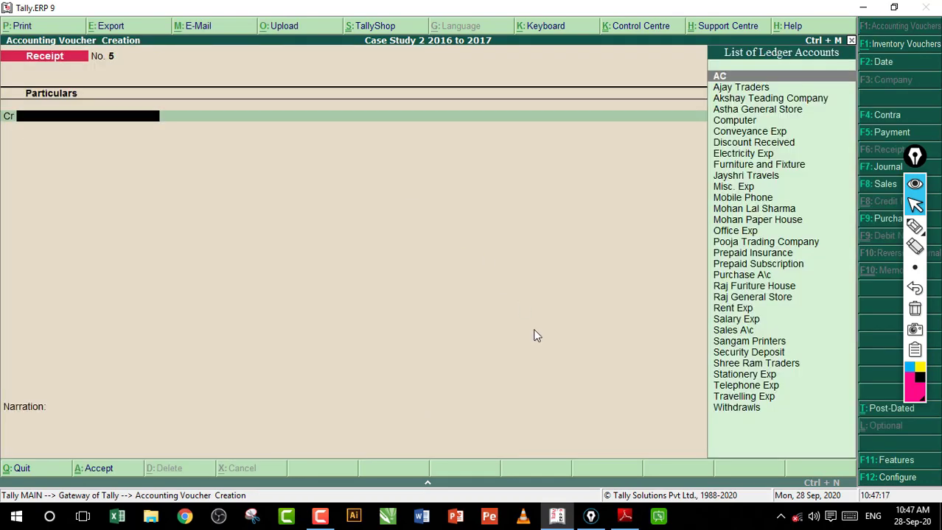
Step: Read entry 72 in the PDF workbook and start a Contra voucher in Tally crediting Cash with 50,000
key(alt+Tab)
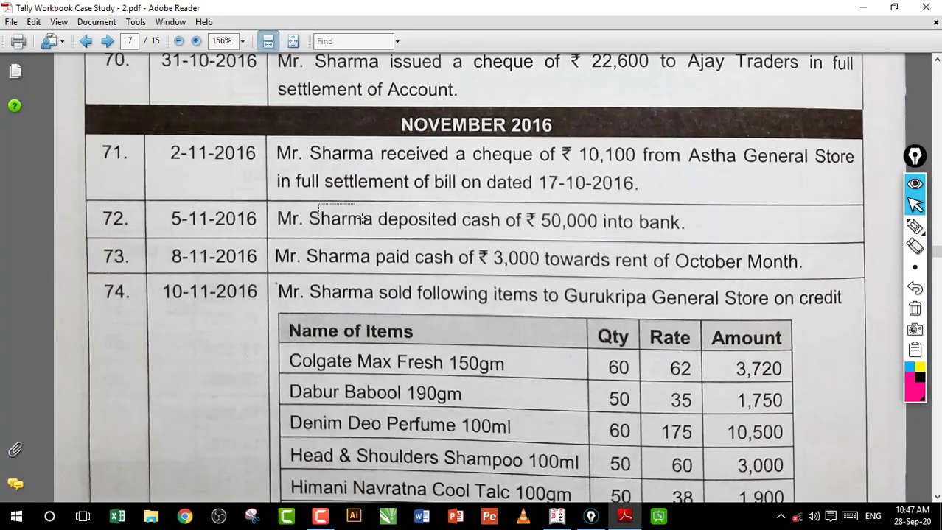
drag(362, 218, 684, 233)
click(621, 229)
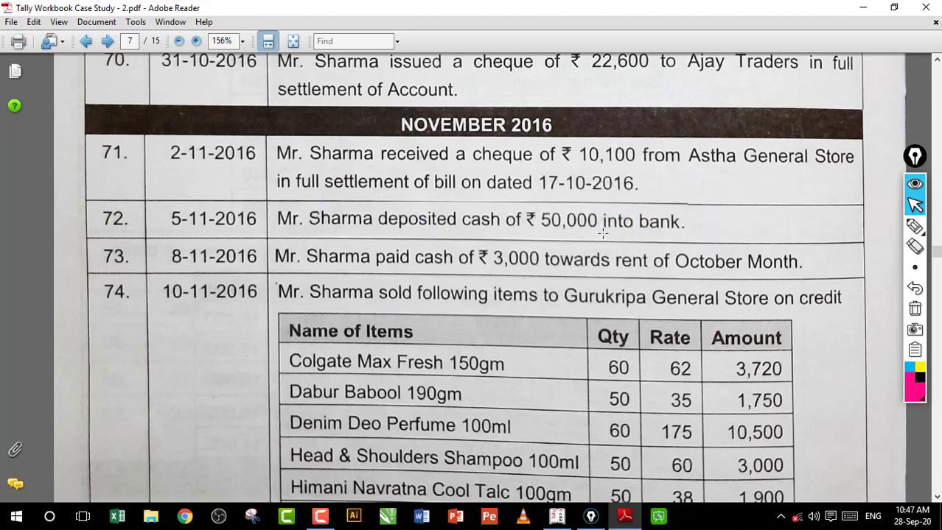
click(556, 517)
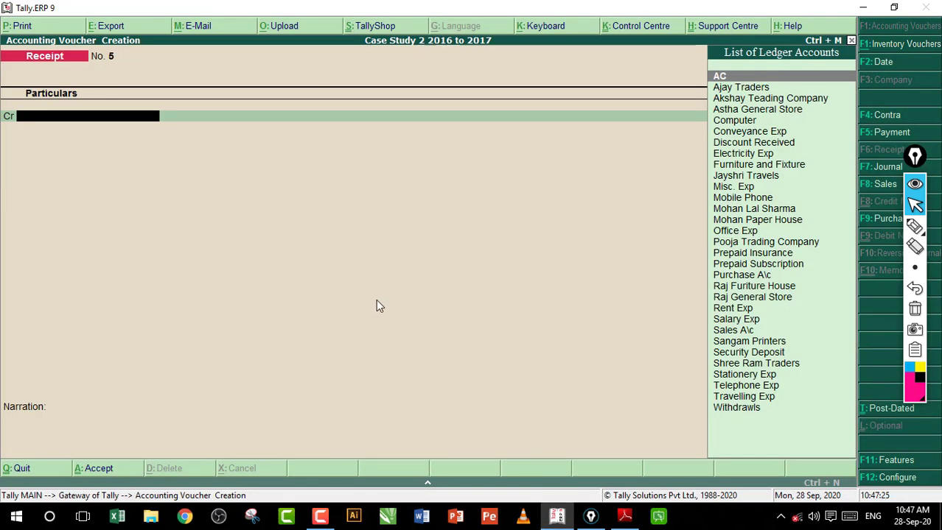
key(F5)
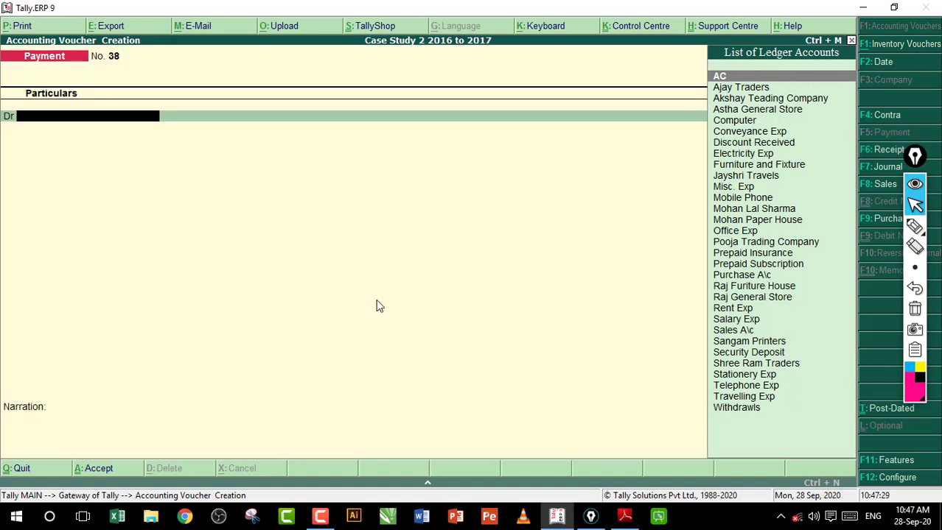
key(F4)
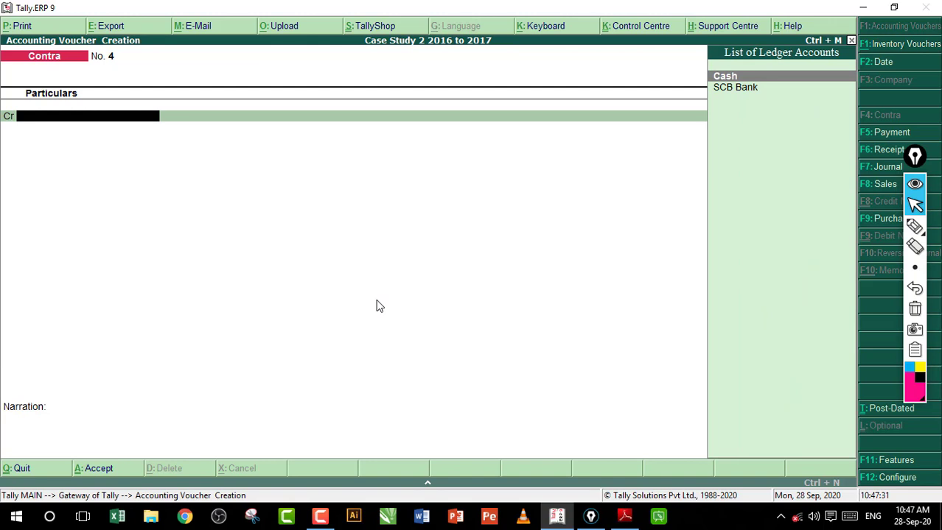
key(Return)
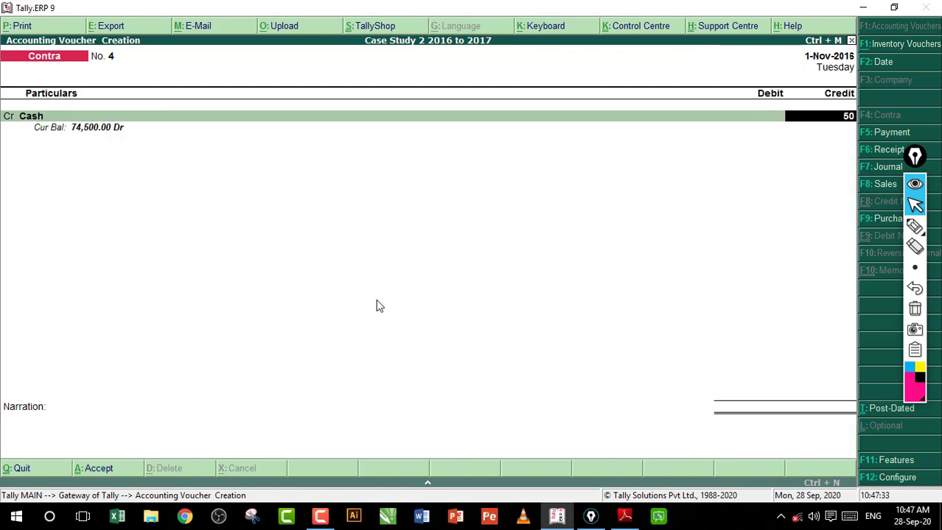
text(50000)
key(Return)
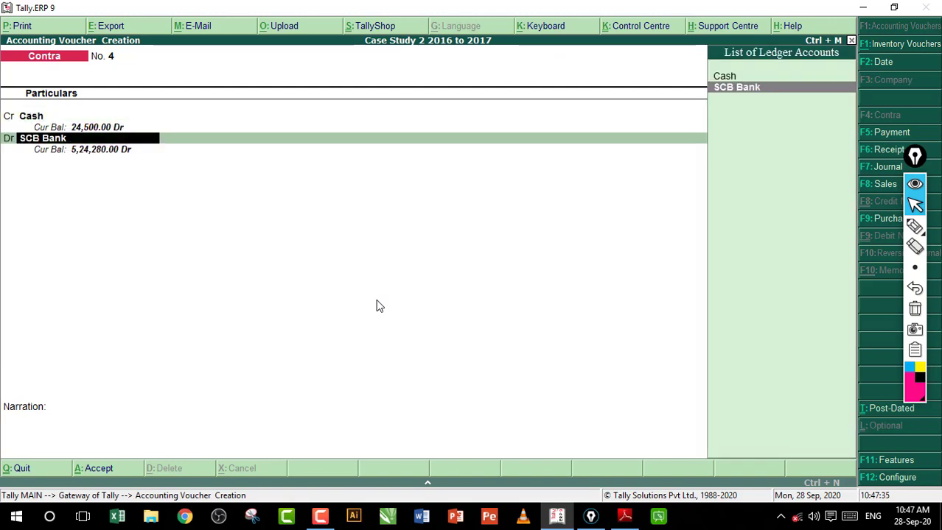
Step: Debit SCB Bank with 50,000 as a cash deposit, leave the denominations blank, and save the contra voucher
key(Return)
key(Return)
key(Return)
key(Return)
key(Return)
key(Return)
key(Return)
key(Return)
key(Return)
key(Return)
key(Return)
key(Return)
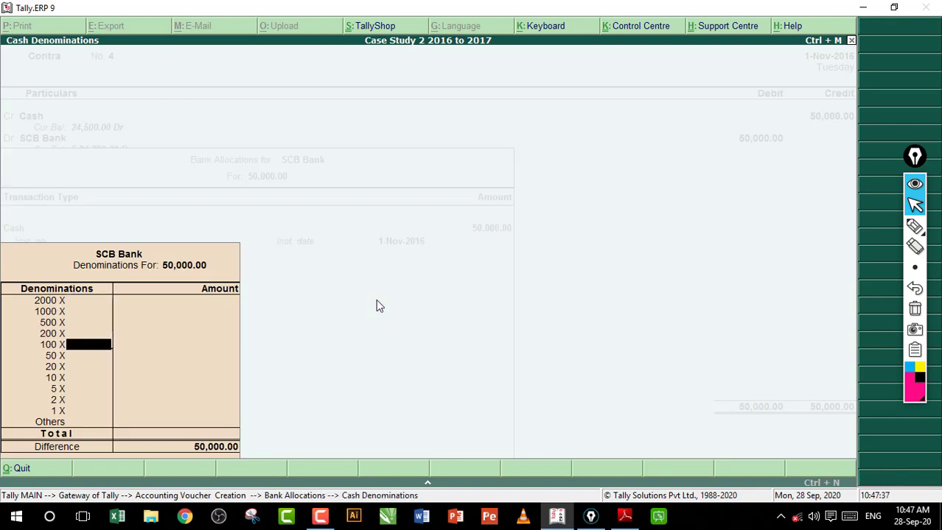
key(Return)
key(Return)
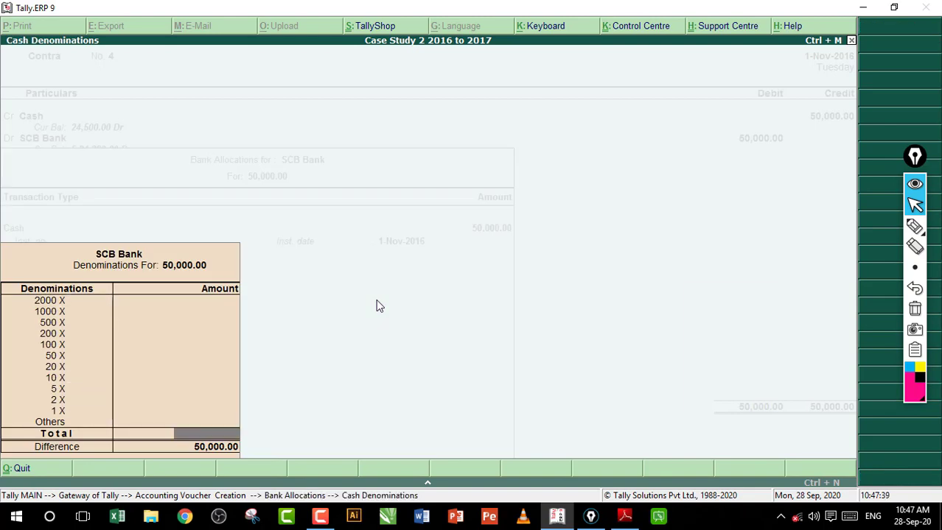
key(Return)
key(Return)
key(Return)
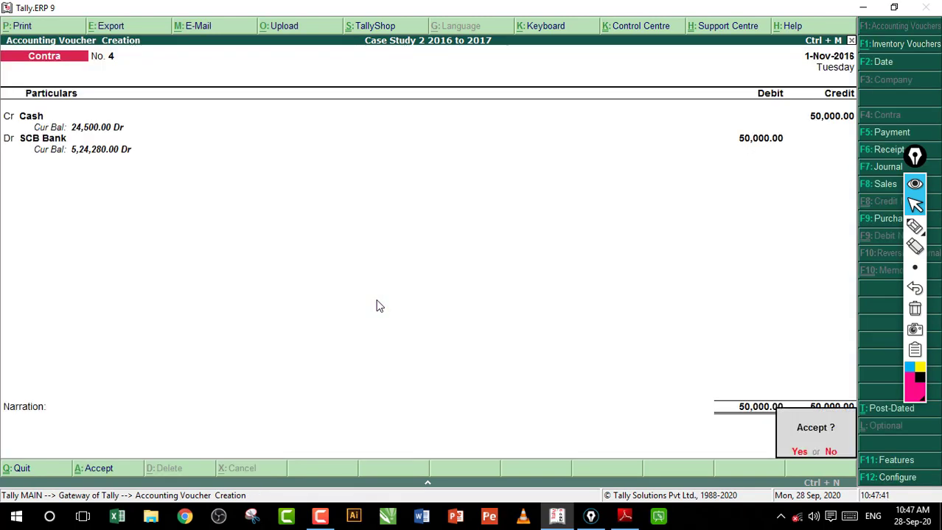
key(Return)
Step: Read entry 73 in the PDF workbook and start a Payment voucher in Tally, looking up the Rent Exp ledger for the debit line
click(625, 516)
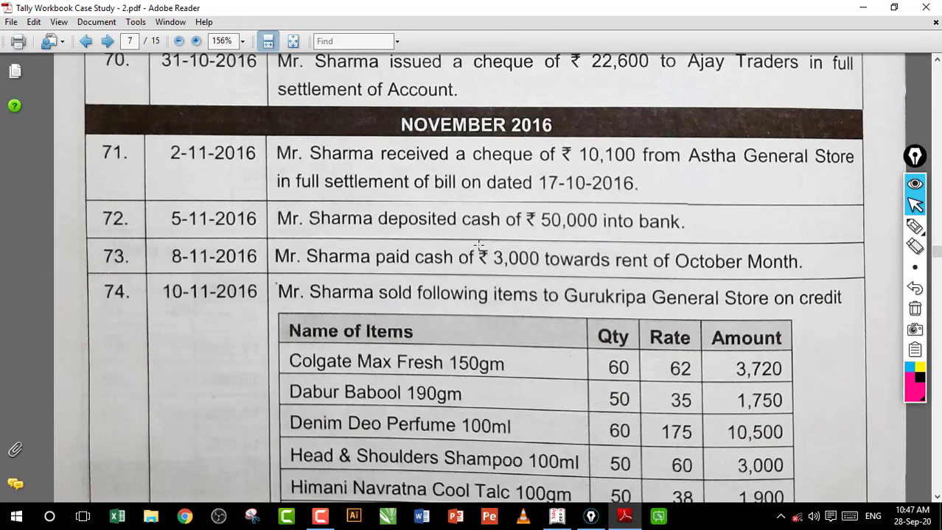
drag(520, 257, 666, 265)
click(639, 271)
click(556, 516)
key(F5)
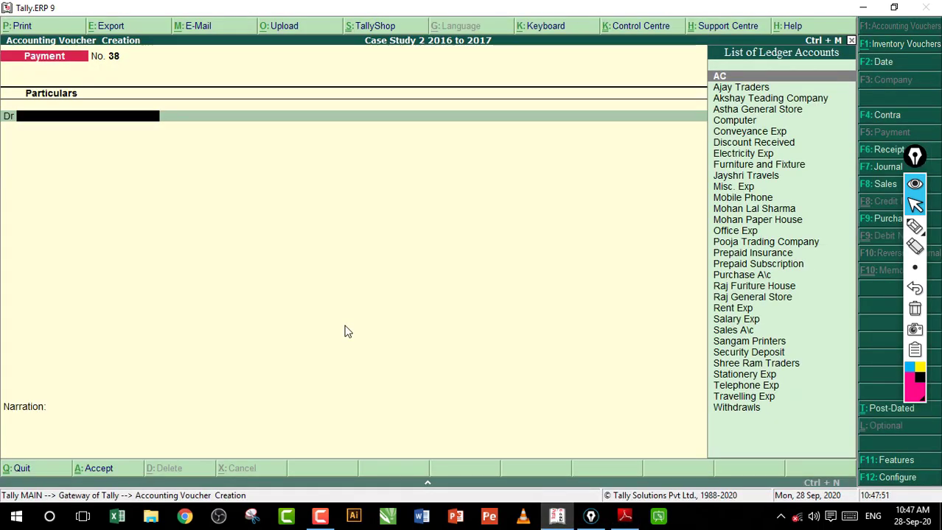
text(Re)
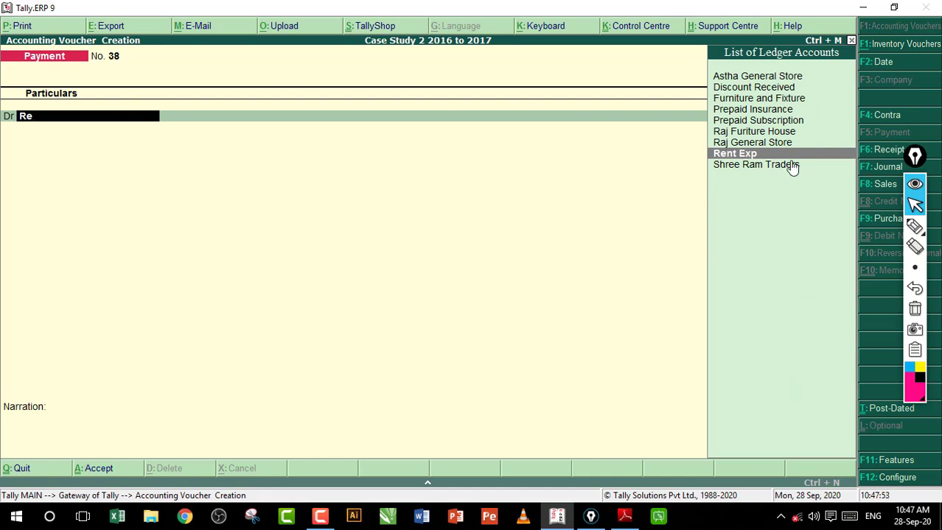
Step: Mark the Payment voucher type and number 38 with the on-screen pen, and write a circled 37 beside them
click(914, 227)
mouse_move(30, 73)
mouse_down()
mouse_move(65, 70)
mouse_move(43, 65)
mouse_move(63, 74)
mouse_up()
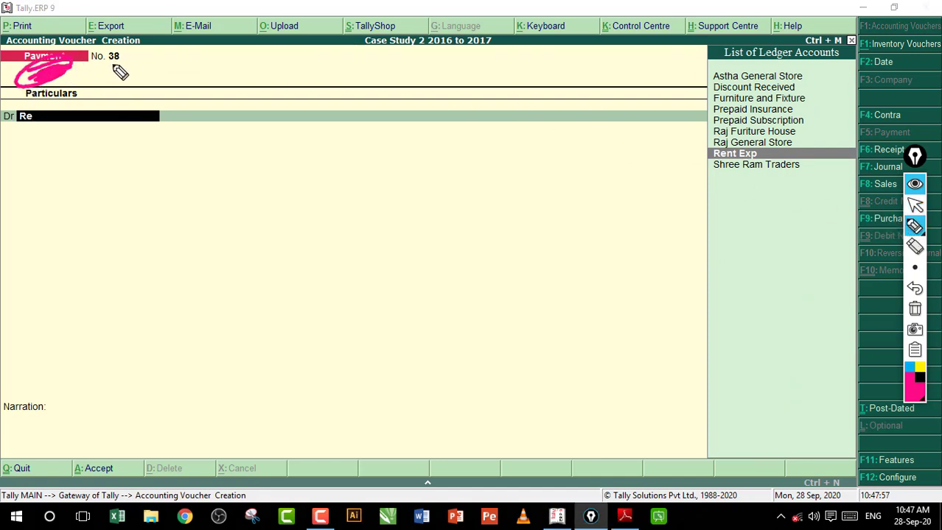
mouse_move(120, 72)
mouse_down()
mouse_move(103, 76)
mouse_move(105, 65)
mouse_move(196, 67)
mouse_move(185, 63)
mouse_up()
mouse_move(322, 82)
mouse_down()
mouse_move(333, 92)
mouse_move(358, 84)
mouse_move(368, 61)
mouse_move(376, 85)
mouse_move(311, 93)
mouse_move(322, 66)
mouse_move(311, 78)
mouse_up()
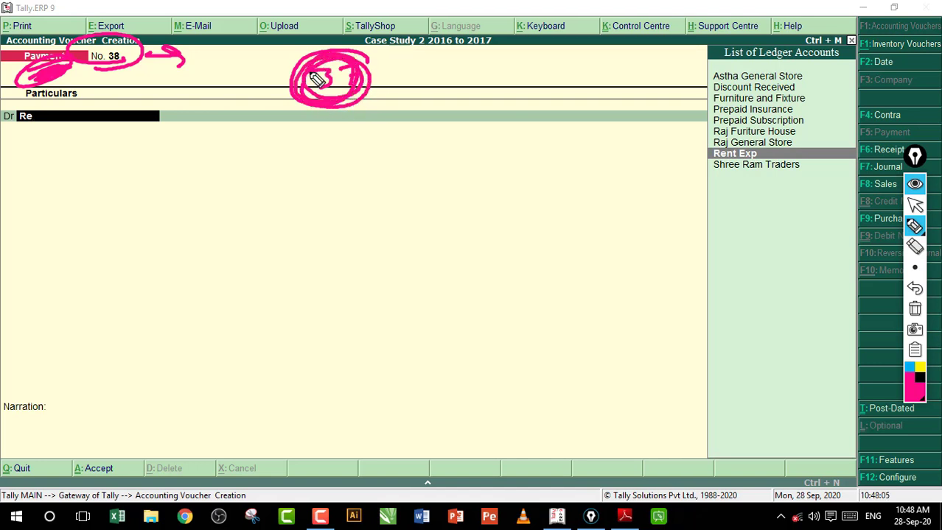
Step: Draw an arrow from the circled 37 to a circled 38, and below it a circled note with an arrow to circled 50 and 45
mouse_move(382, 74)
mouse_down()
mouse_move(414, 64)
mouse_move(465, 78)
mouse_move(451, 72)
mouse_up()
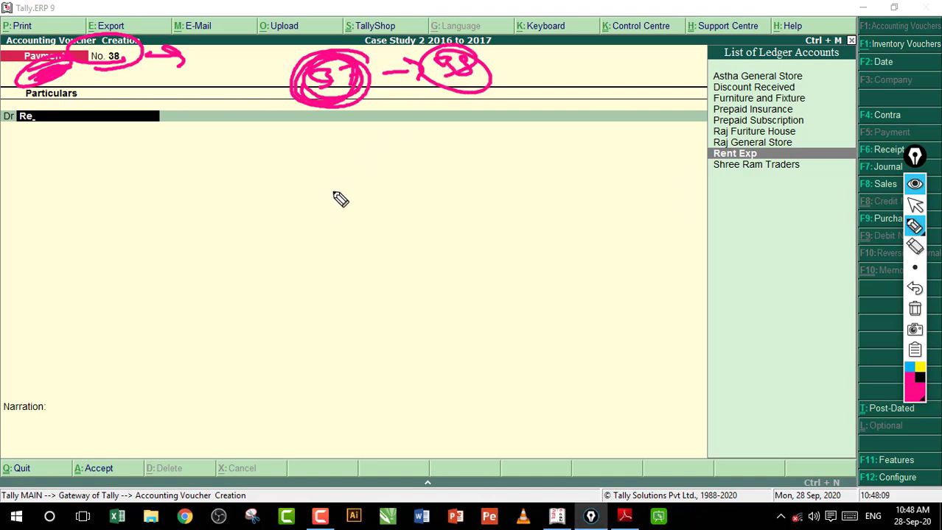
mouse_move(322, 187)
mouse_down()
mouse_move(323, 214)
mouse_move(348, 193)
mouse_up()
drag(350, 188, 483, 181)
click(410, 184)
drag(359, 149, 516, 204)
drag(337, 212, 478, 180)
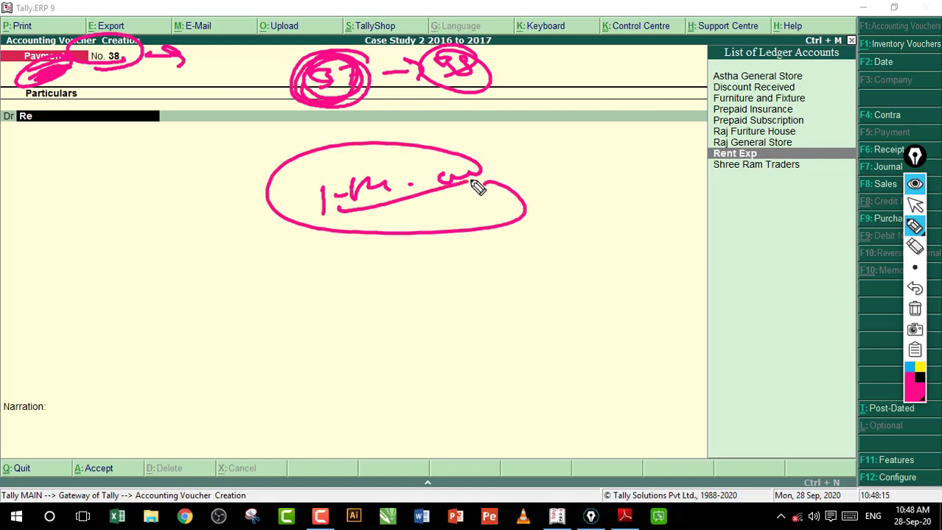
drag(361, 250, 389, 280)
mouse_move(391, 240)
mouse_down()
mouse_move(391, 276)
mouse_move(417, 262)
mouse_up()
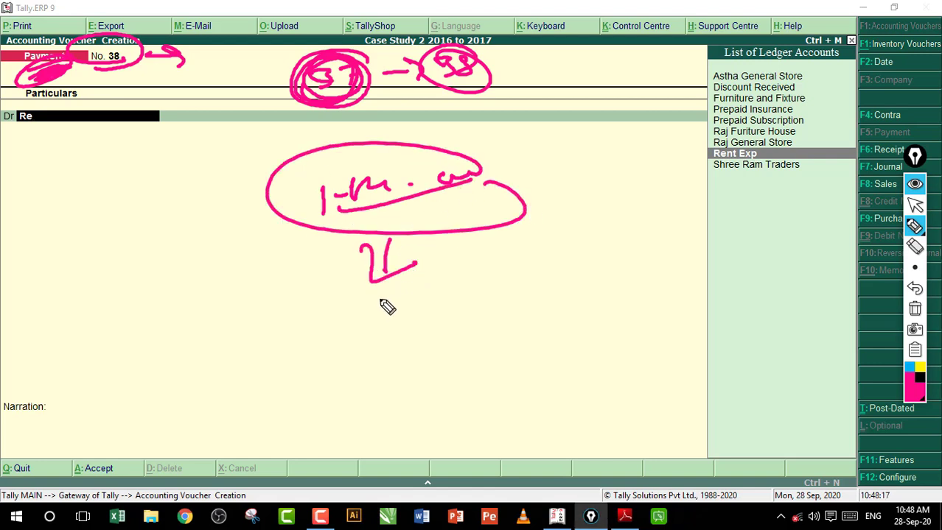
drag(384, 303, 376, 324)
mouse_move(398, 309)
mouse_down()
mouse_move(410, 313)
mouse_move(402, 318)
mouse_up()
mouse_move(451, 293)
mouse_down()
mouse_move(464, 316)
mouse_move(475, 314)
mouse_up()
drag(506, 279, 501, 296)
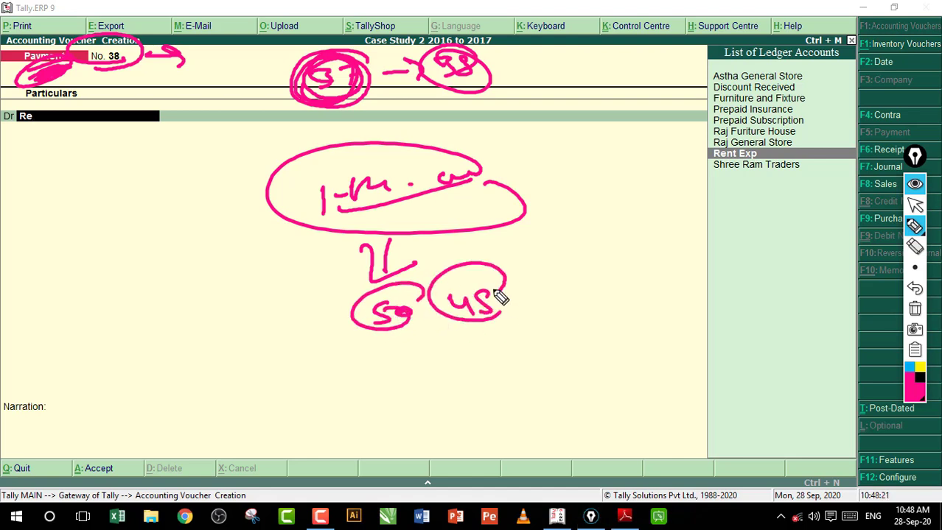
Step: Underline voucher number 38 with the on-screen pen and write a short circled handwritten note in the blank voucher area
drag(101, 78, 175, 65)
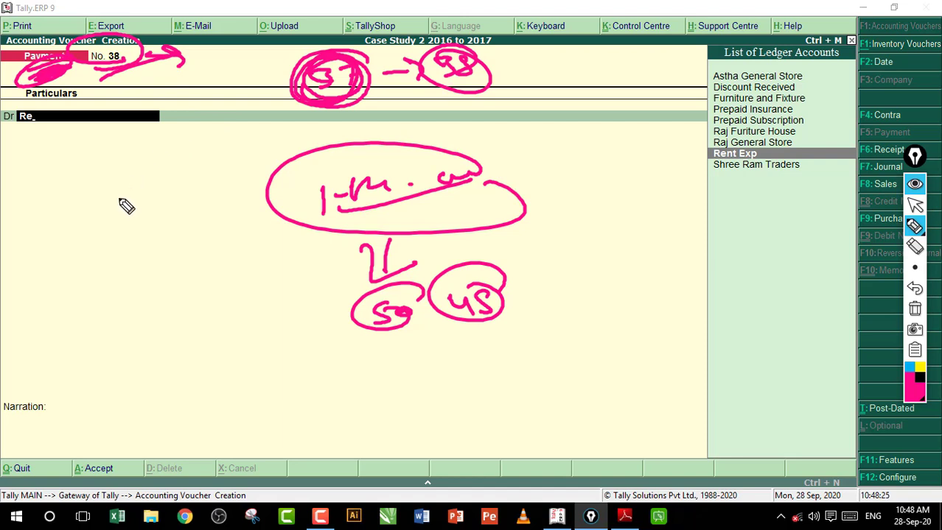
drag(118, 250, 107, 194)
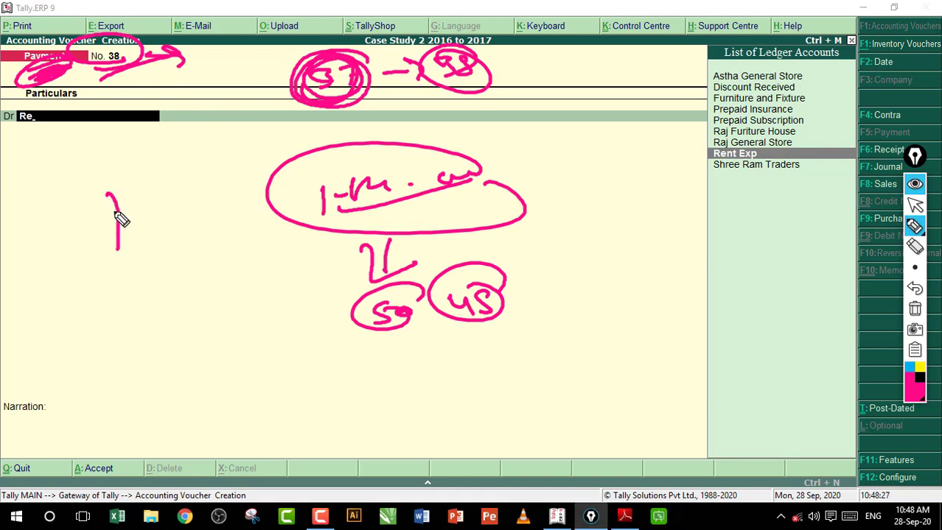
mouse_move(160, 226)
mouse_down()
mouse_move(164, 254)
mouse_move(218, 235)
mouse_up()
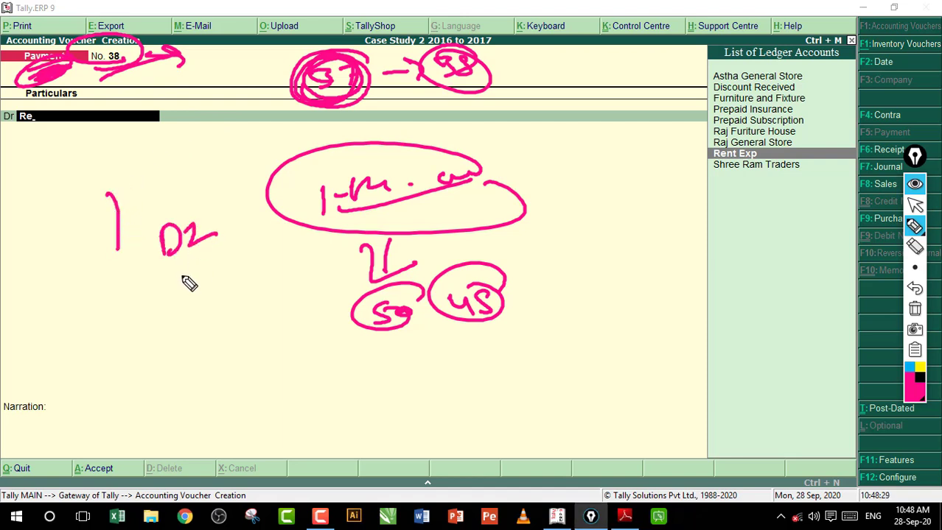
mouse_move(170, 269)
mouse_down()
mouse_move(204, 279)
mouse_move(234, 256)
mouse_up()
drag(187, 318, 214, 316)
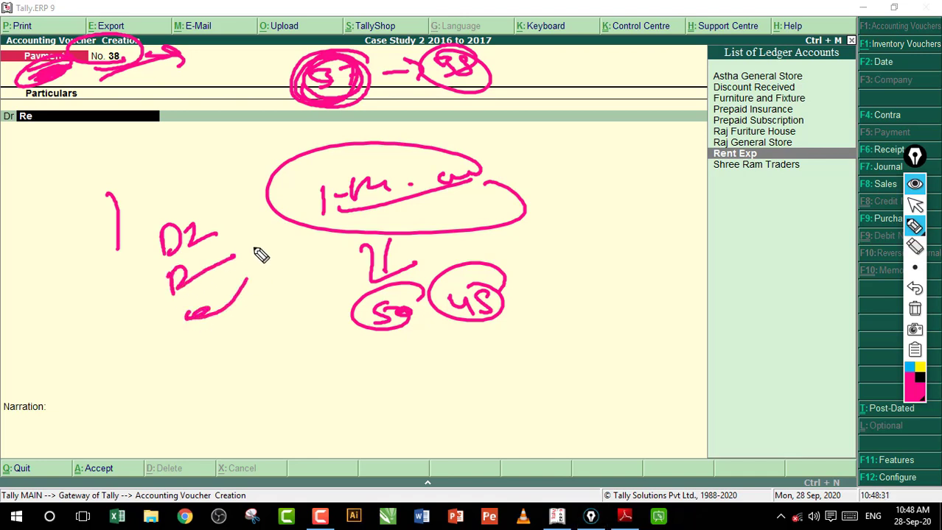
drag(254, 254, 231, 349)
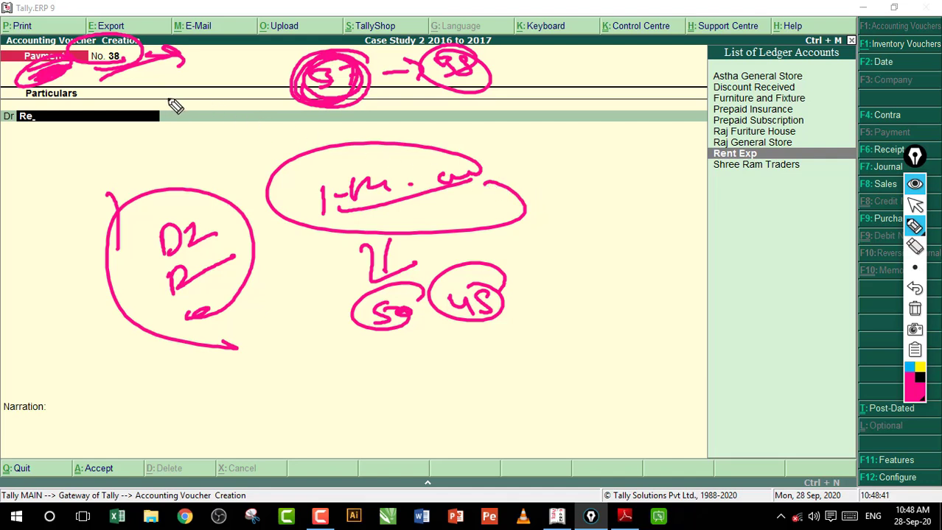
Step: Clear all pen annotations, underline voucher number 38 with two strokes, and return to the normal pointer
click(915, 309)
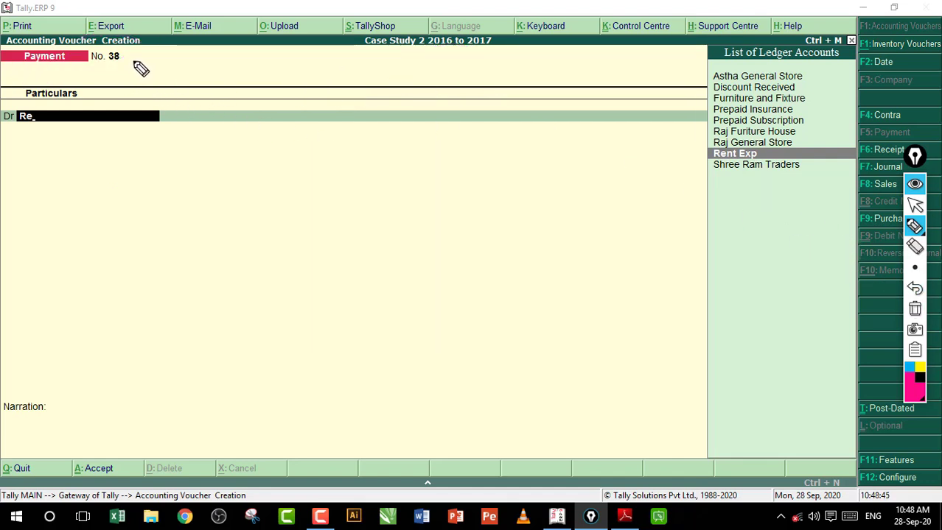
drag(98, 75, 140, 65)
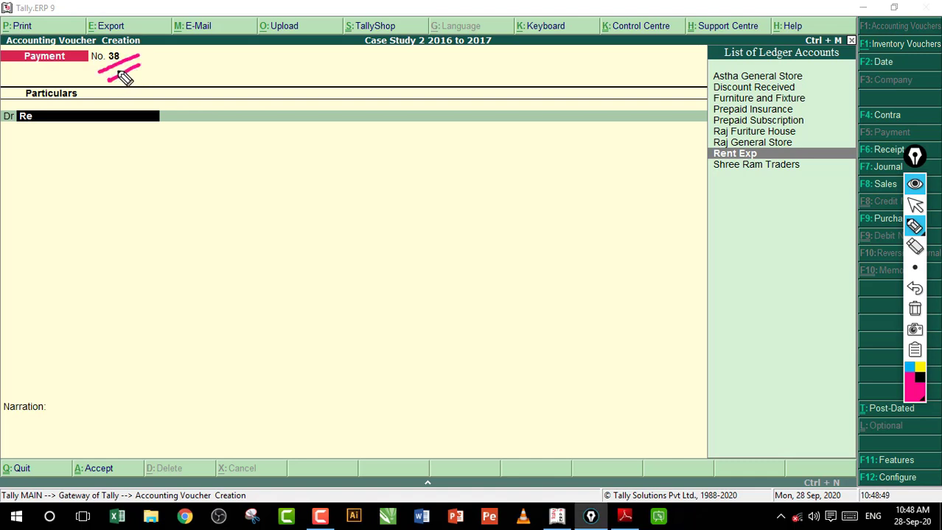
click(916, 208)
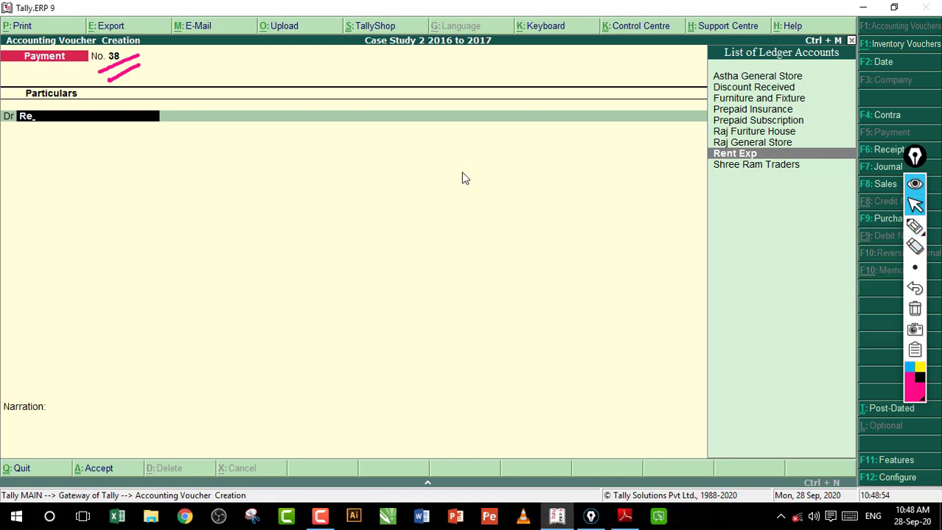
Step: Compare the voucher numbering across the Contra, Receipt, Journal, Sales and Purchase types, and return to the Payment voucher
key(F4)
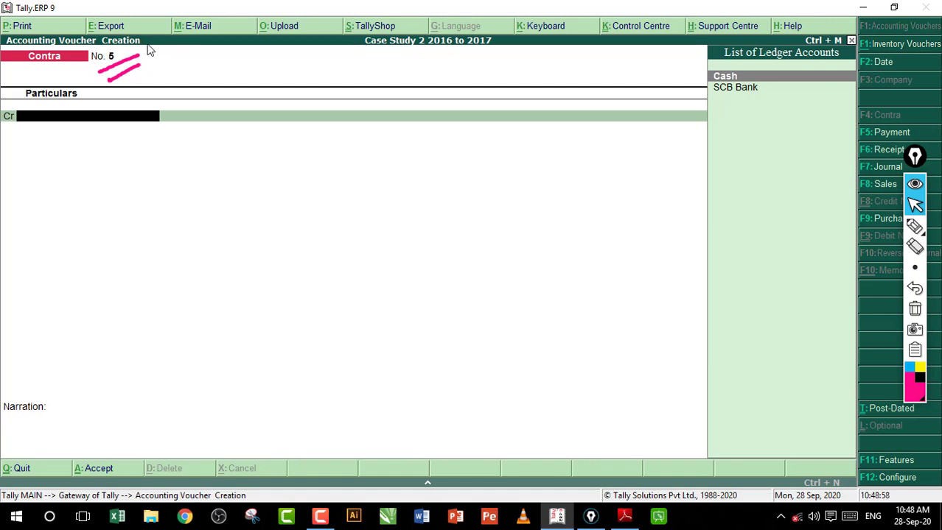
key(F6)
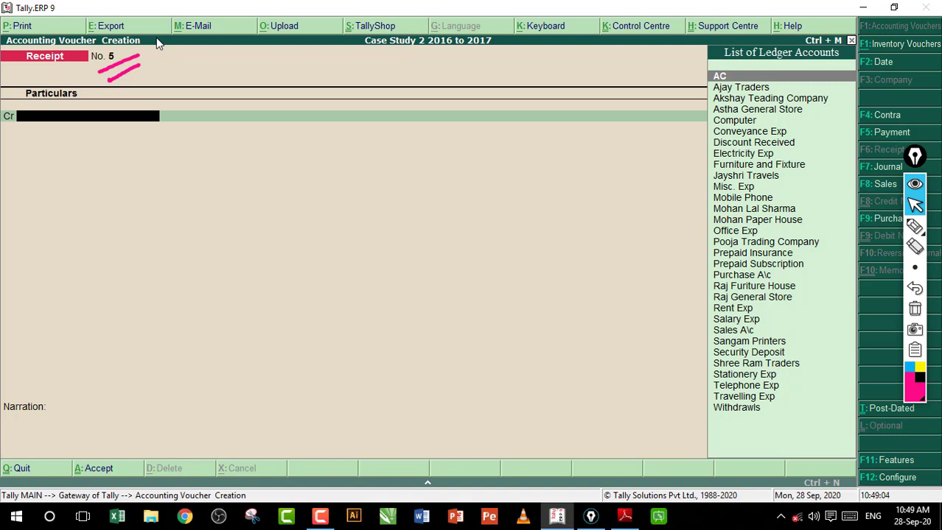
key(F7)
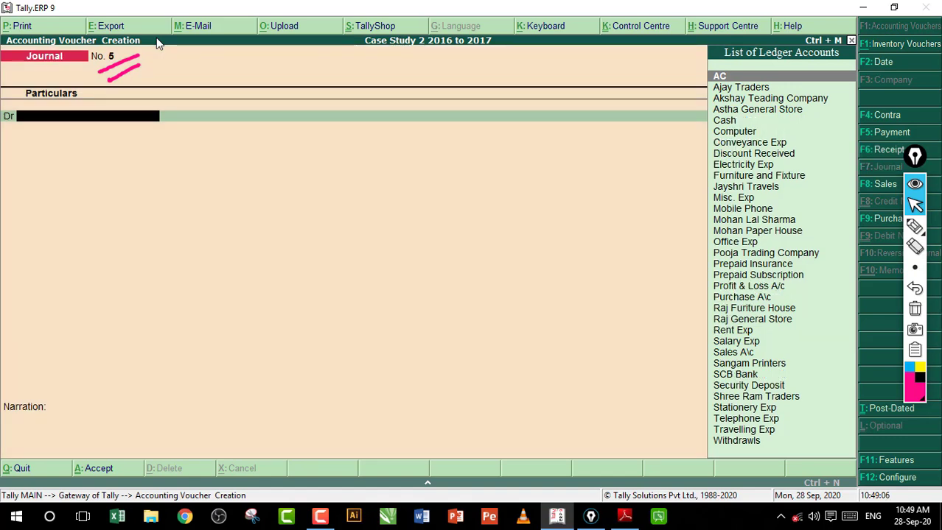
key(F8)
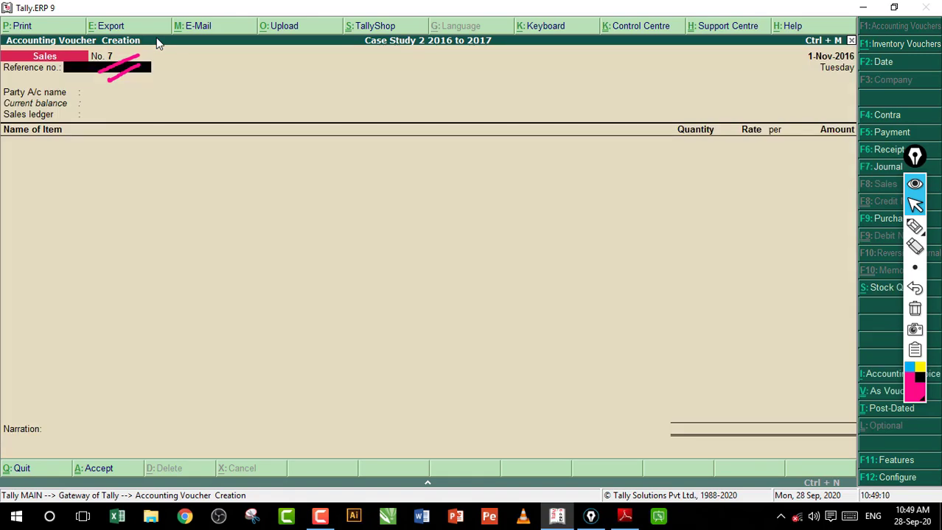
key(F9)
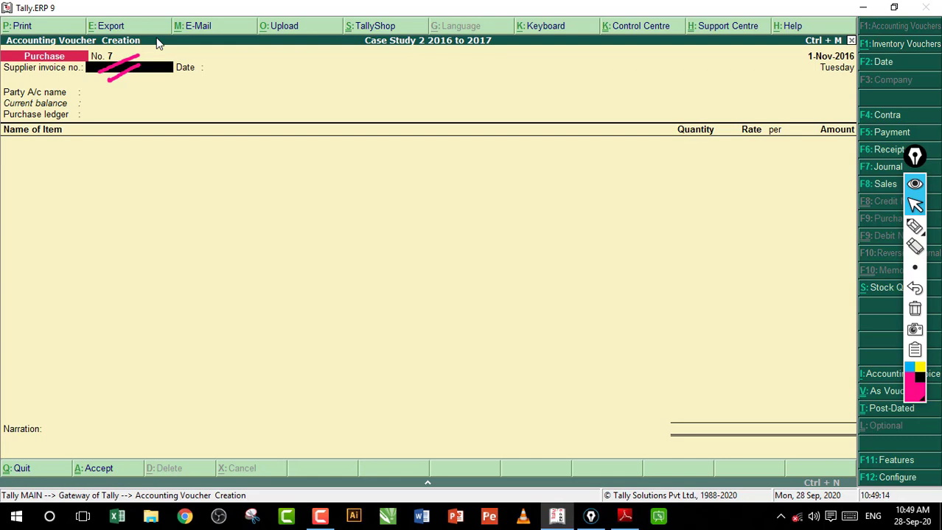
key(F5)
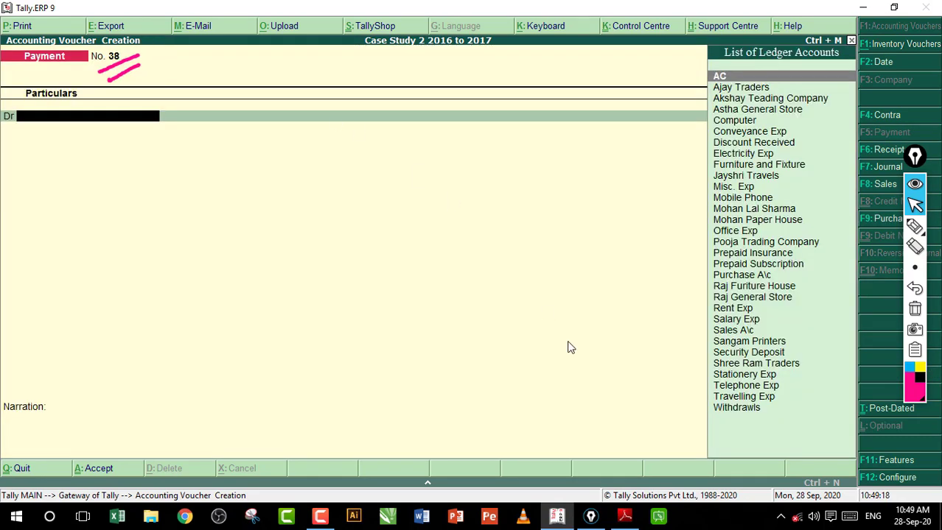
Step: Reread entry 73 in the PDF workbook and review the last saved Contra voucher in Tally
key(alt+Tab)
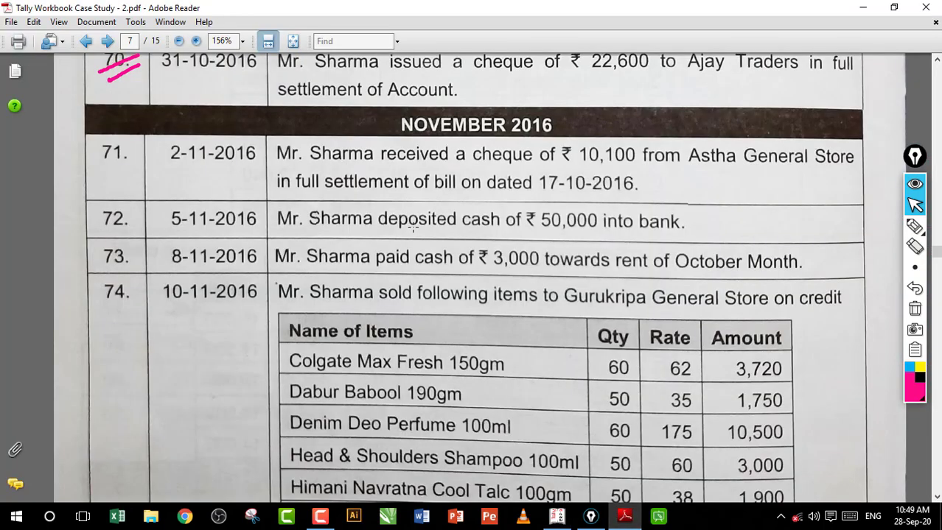
mouse_move(481, 257)
mouse_down()
mouse_move(612, 267)
mouse_move(600, 268)
mouse_up()
click(619, 399)
click(562, 517)
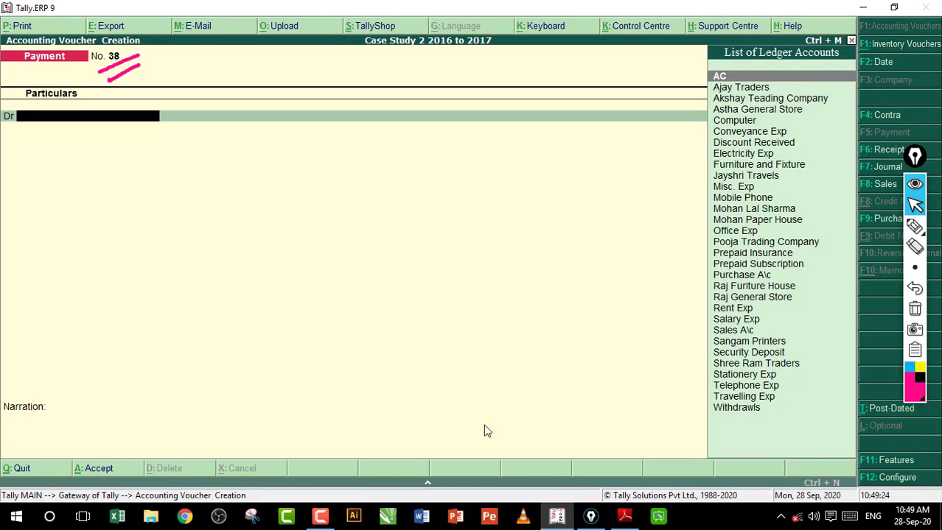
key(Page_Up)
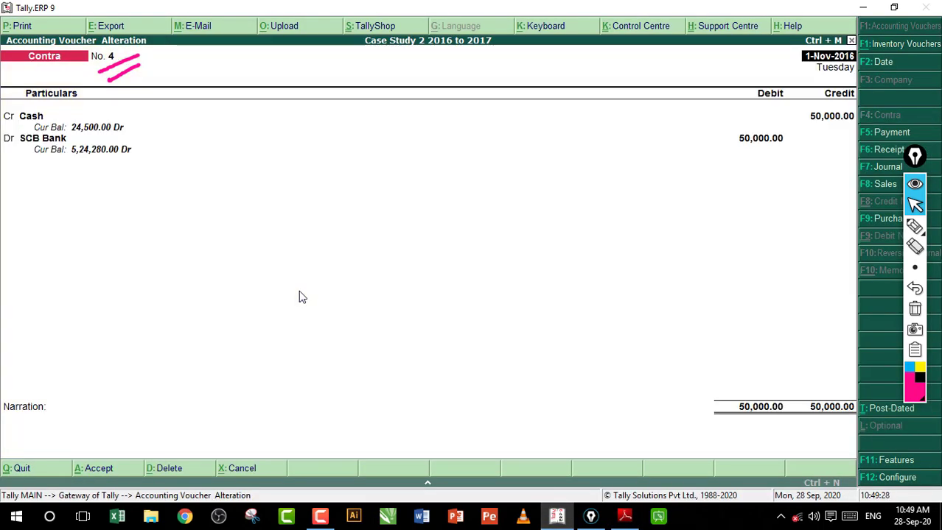
key(Page_Down)
Step: Record a Payment voucher debiting Rent Exp with 3,000 and crediting Cash, and save it without a narration
key(F5)
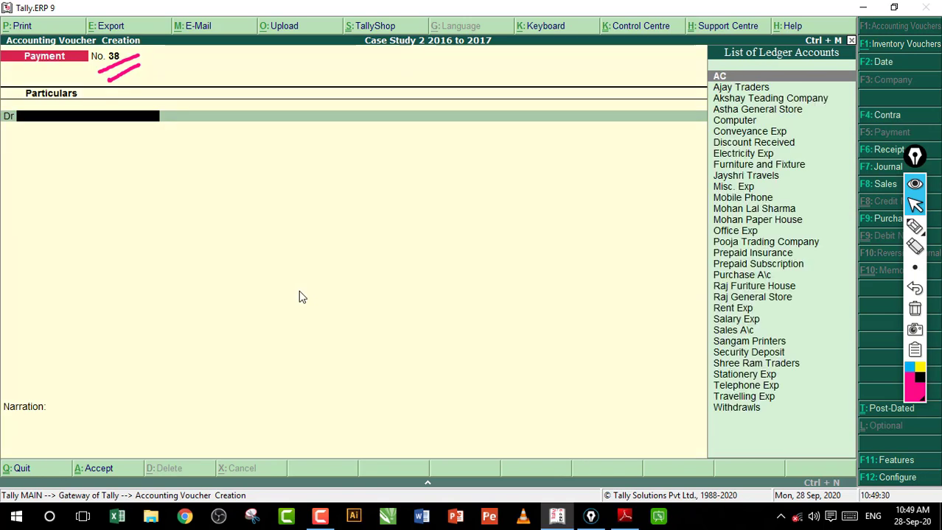
text(R)
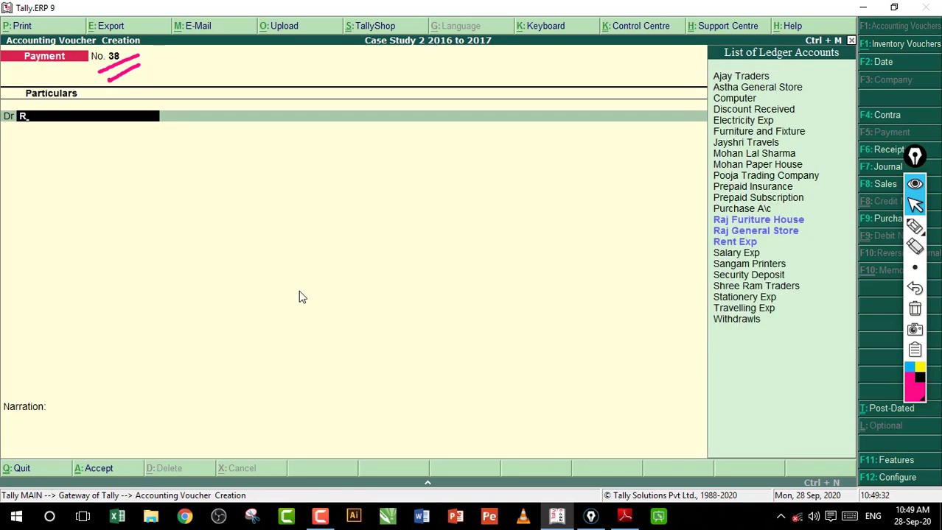
key(Down)
key(Return)
text(3000)
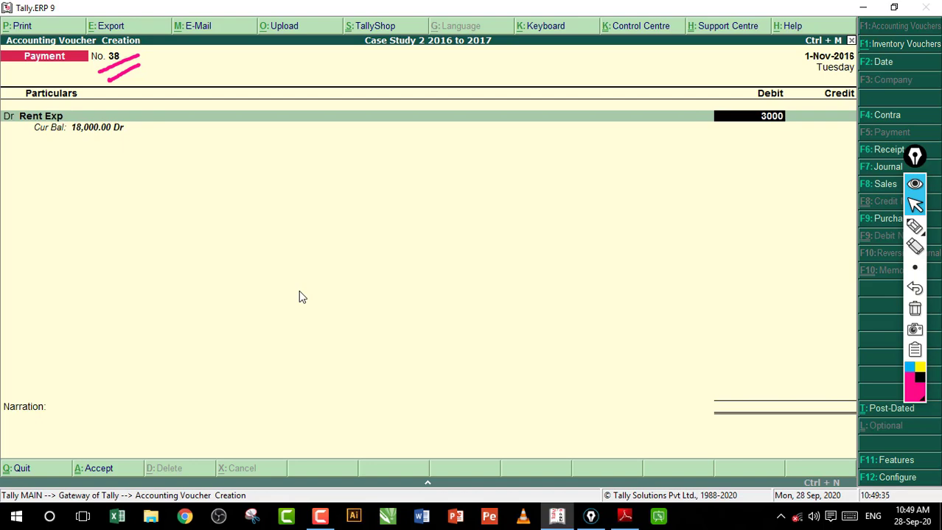
key(Return)
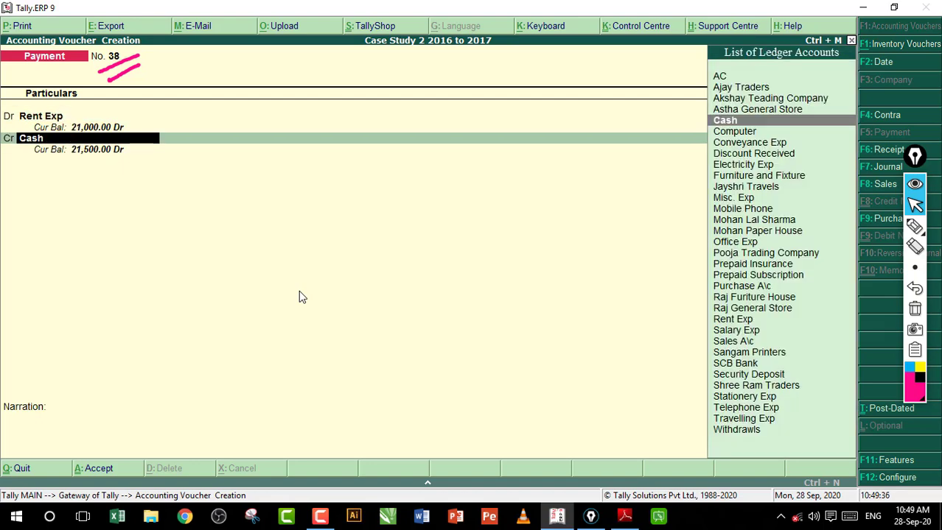
key(Return)
key(Return)
key(Return)
key(Return)
key(Return)
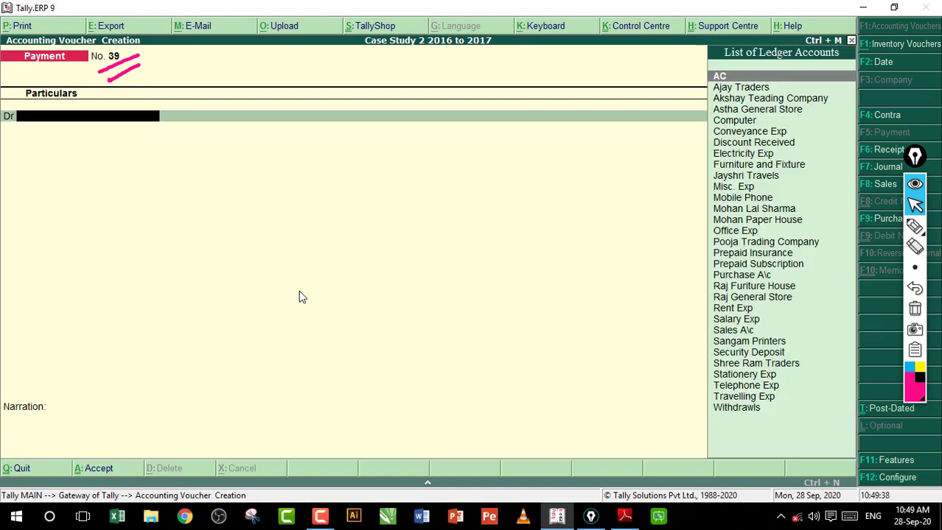
Step: Read entry 74 and its item table in the PDF workbook, and start a Sales voucher in Tally
click(624, 516)
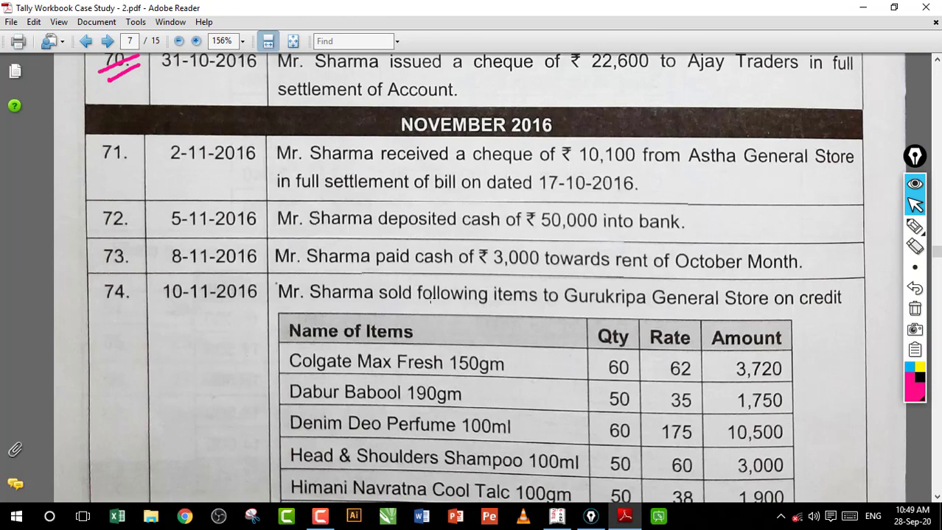
drag(335, 281, 832, 313)
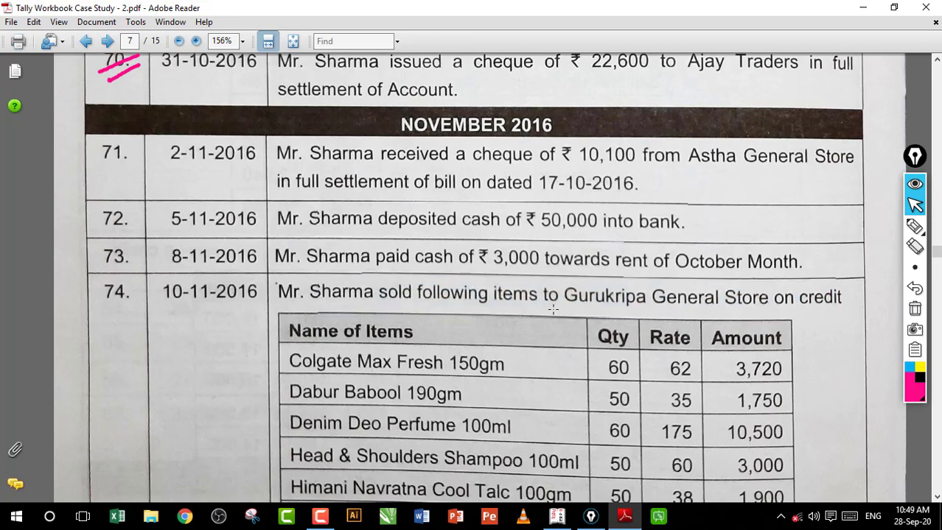
scroll(552, 309, down, 3)
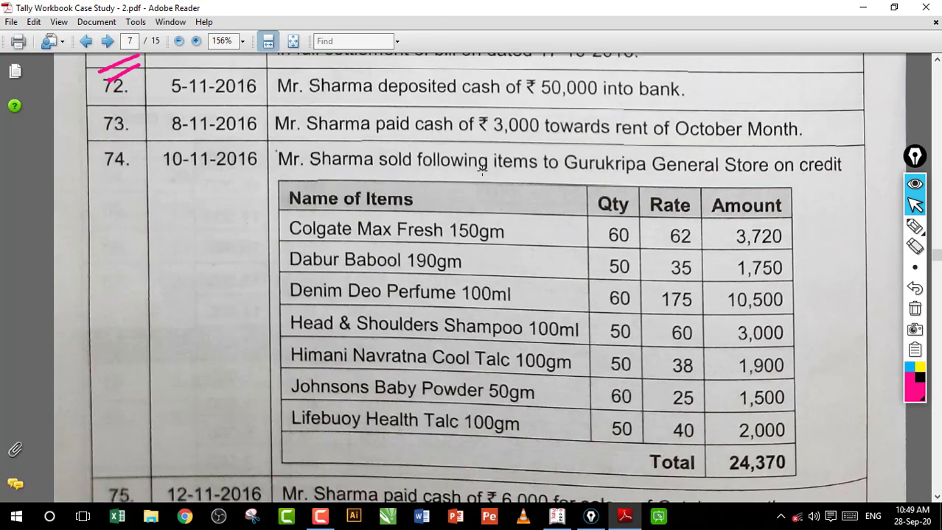
click(557, 517)
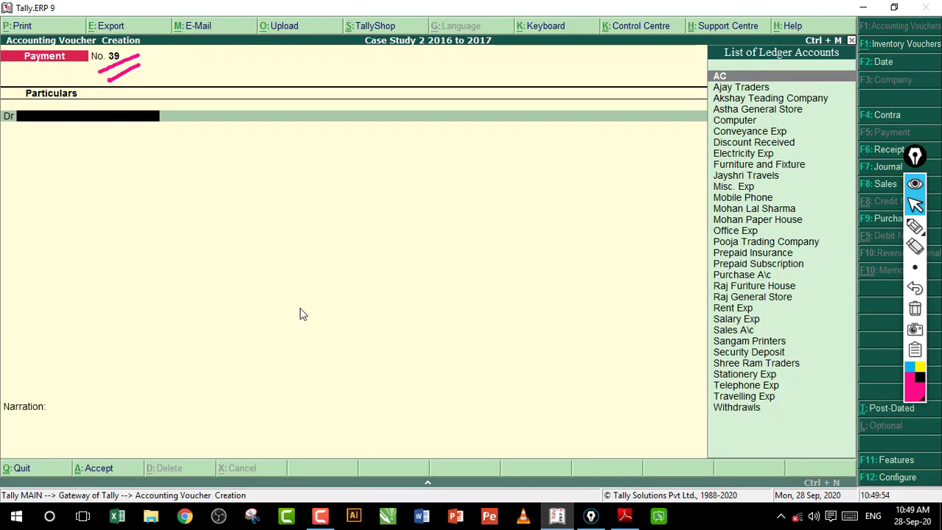
key(F8)
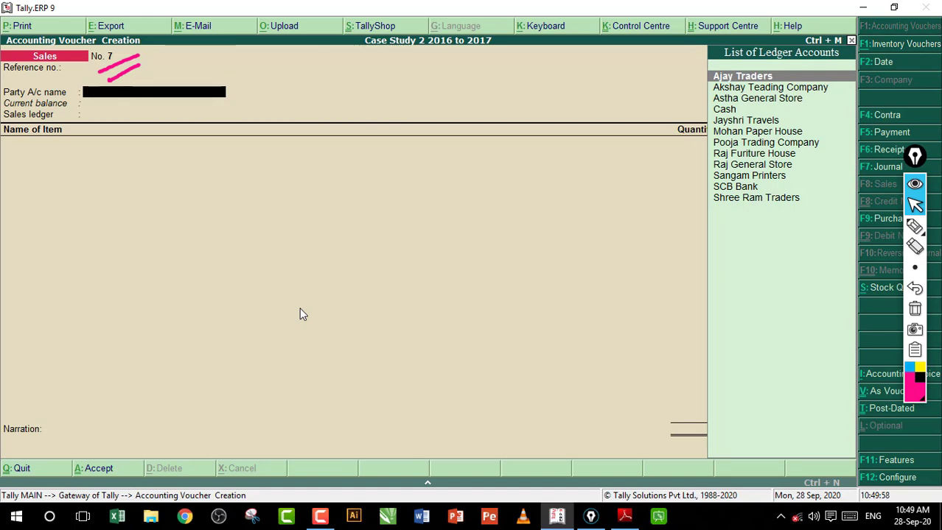
Step: Create a party ledger named Gurukripa General Store from the Sales voucher, without an alias, under the Sundry Debtors group
key(alt+c)
text(Gurukripa General Store)
key(Return)
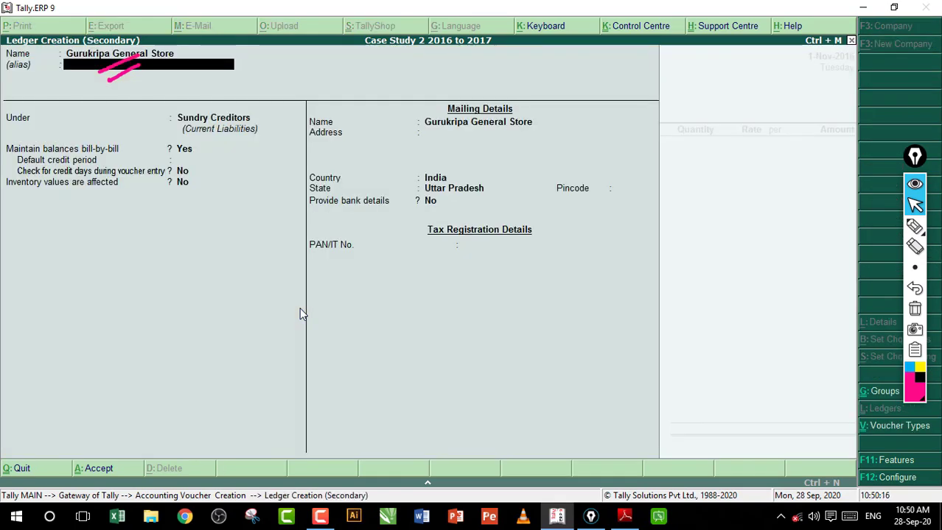
key(Return)
text(S)
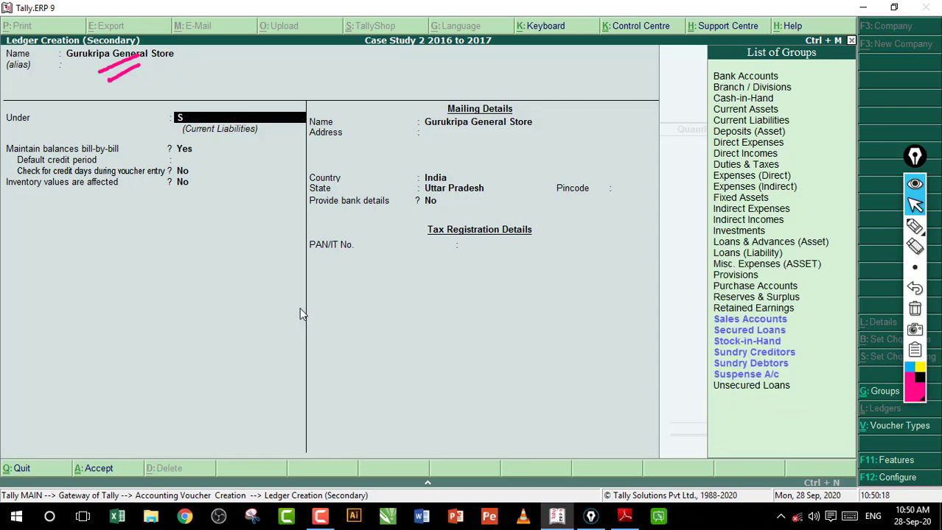
key(Down)
key(Down)
key(Down)
key(Down)
key(Return)
Step: Place the Gurukripa General Store ledger under Sundry Debtors with bill-by-bill balances maintained and no PAN/IT number, and save it
key(Return)
key(Return)
key(Return)
key(Return)
key(Return)
key(Return)
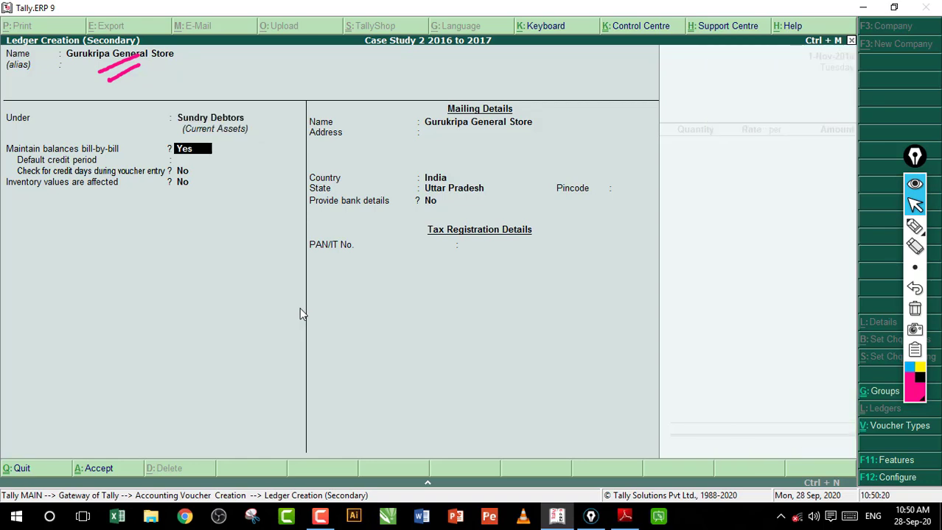
key(Return)
key(Return)
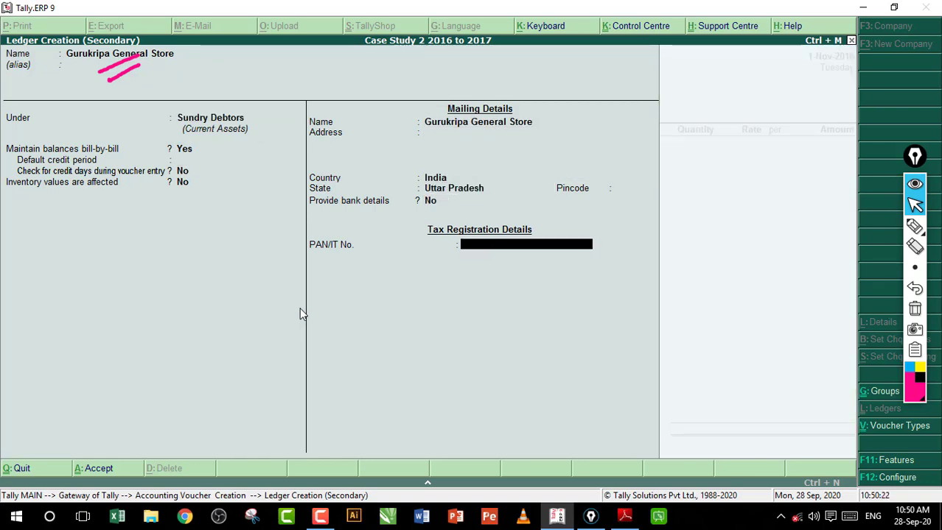
key(Return)
key(Return)
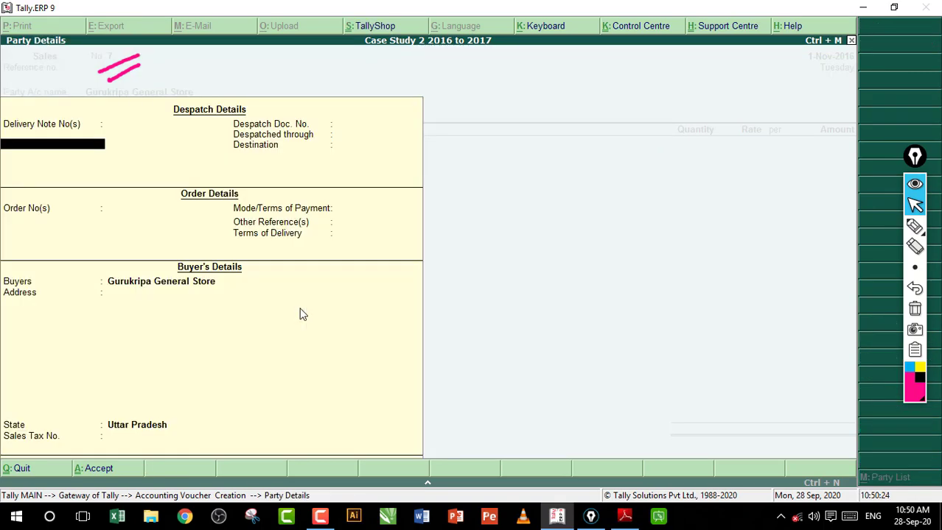
Step: Accept the party details without despatch or order data, use Sales A\c as the sales ledger, and read entry 74's items in the PDF workbook
key(ctrl+a)
key(Return)
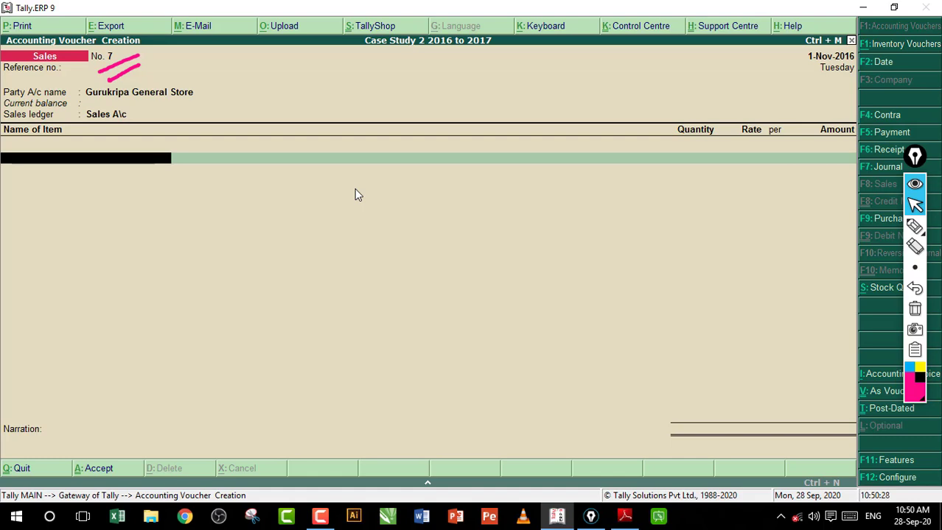
click(624, 515)
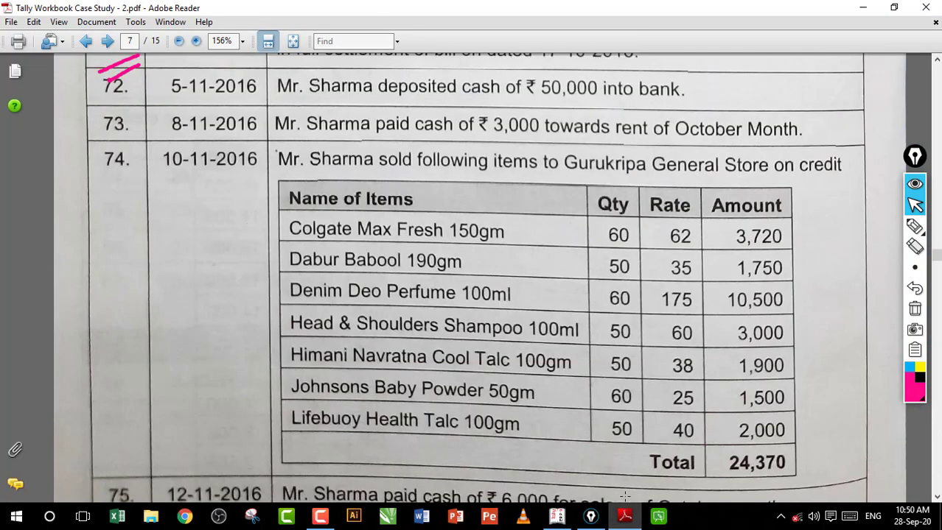
drag(286, 218, 573, 455)
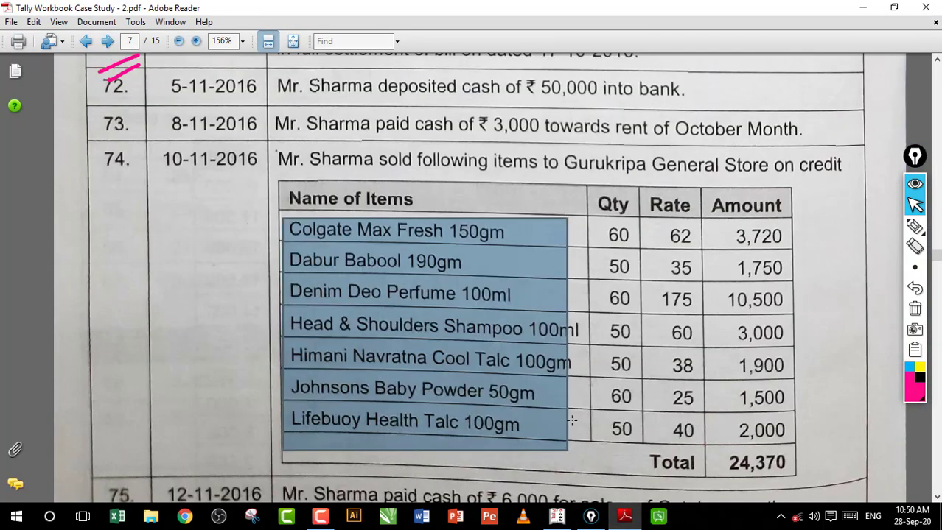
click(590, 434)
click(556, 516)
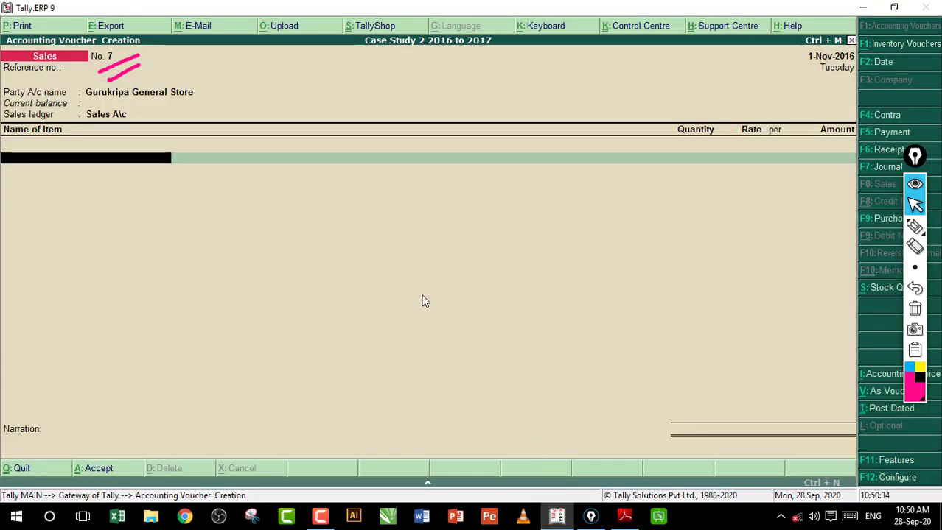
Step: Enter entry 74's seven items with their quantities and rates, from Colgate Max Fresh 150gm to Lifebuoy Health Talc 100gm, and save the Sales voucher
text(C)
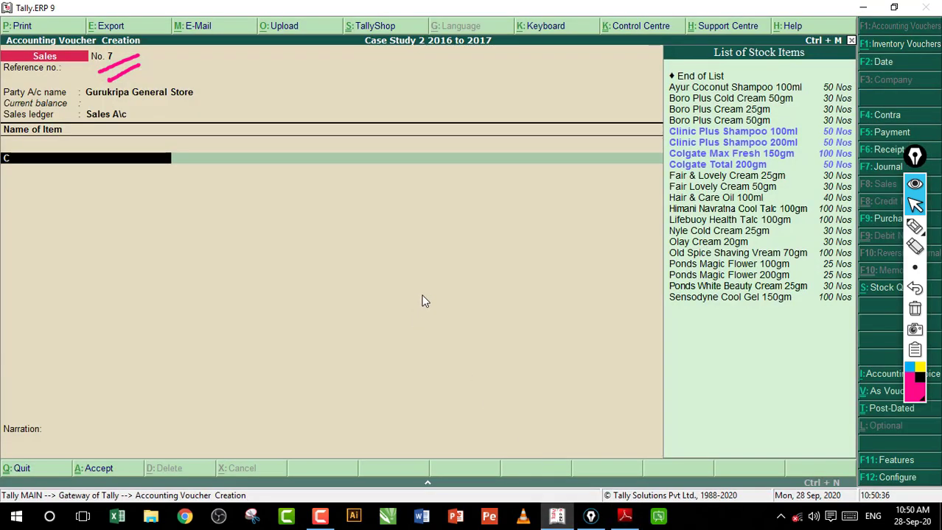
text(olgate Max Fresh 150gm)
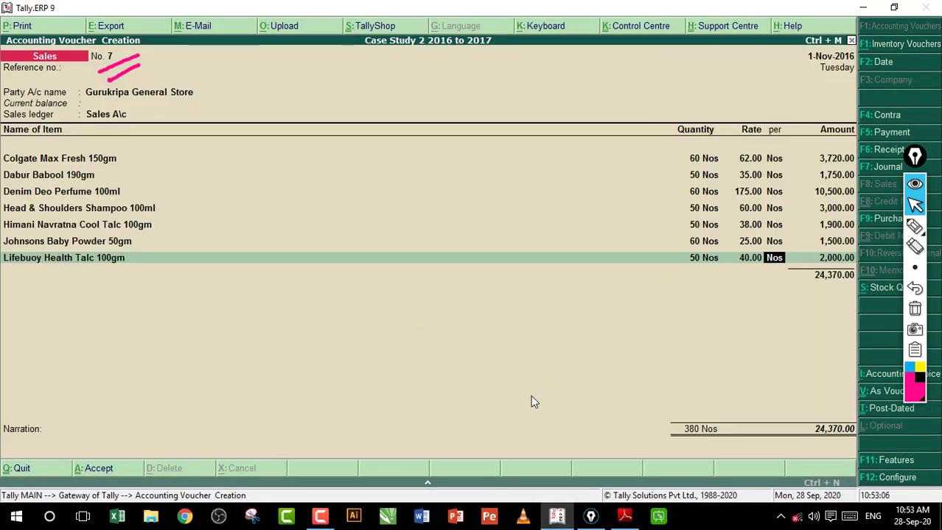
click(625, 515)
scroll(432, 243, down, 5)
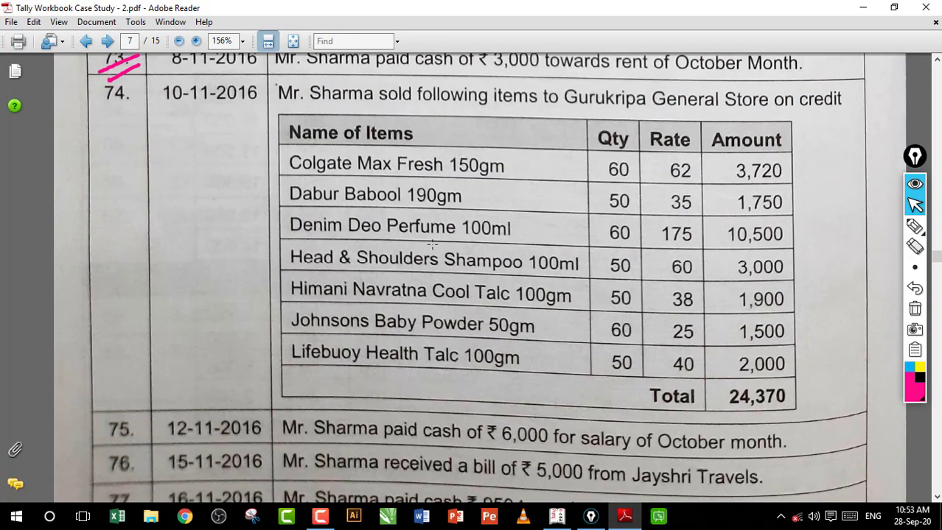
key(alt+Tab)
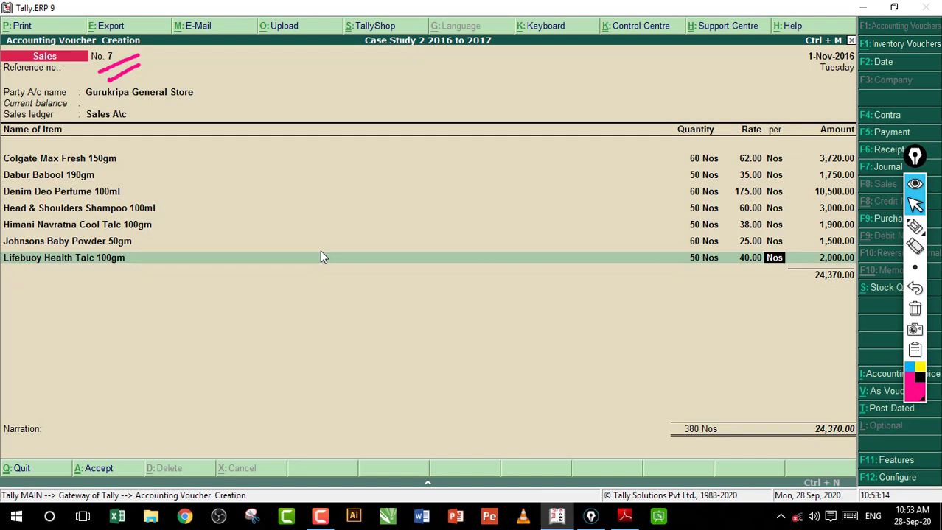
key(Return)
key(Return)
key(Return)
key(Return)
key(Return)
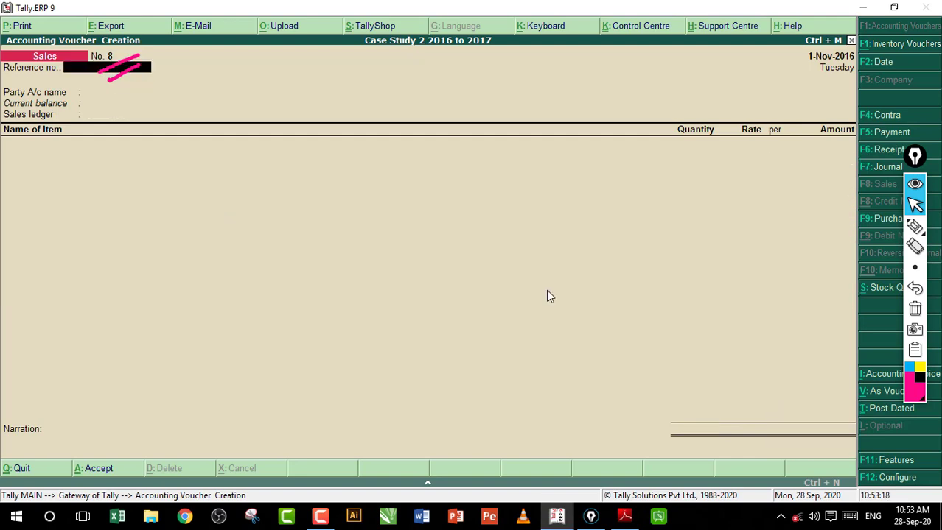
Step: Read entry 75 in the PDF workbook and record a Payment voucher debiting Salary Exp with 6,000 and crediting Cash, without a narration
click(914, 226)
key(alt+Tab)
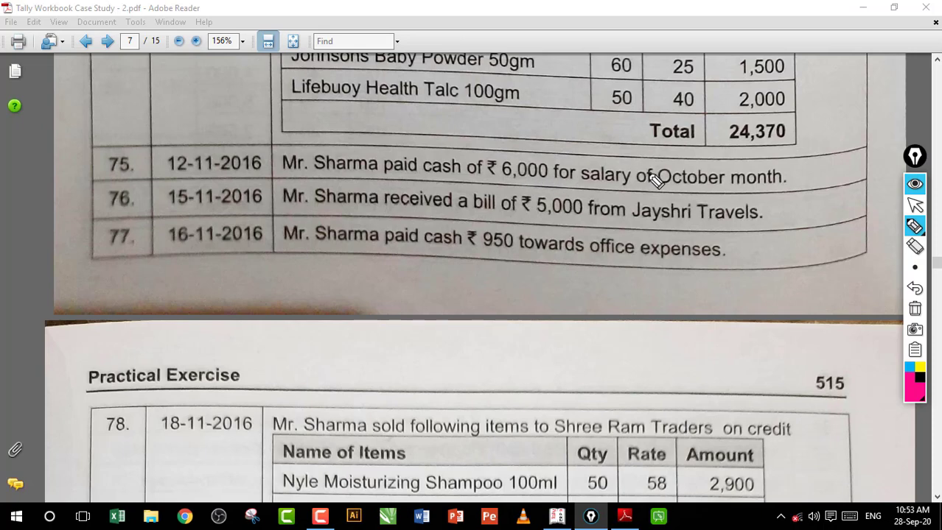
click(914, 205)
click(557, 513)
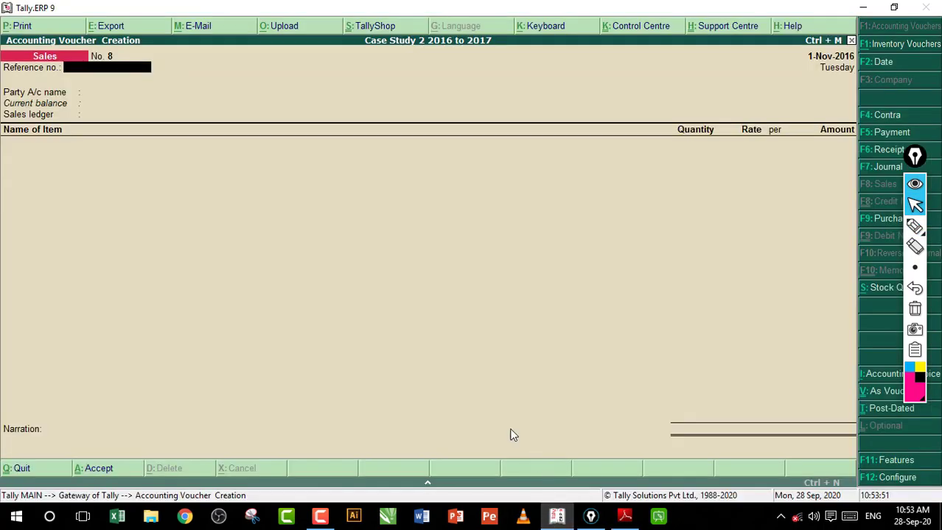
key(F5)
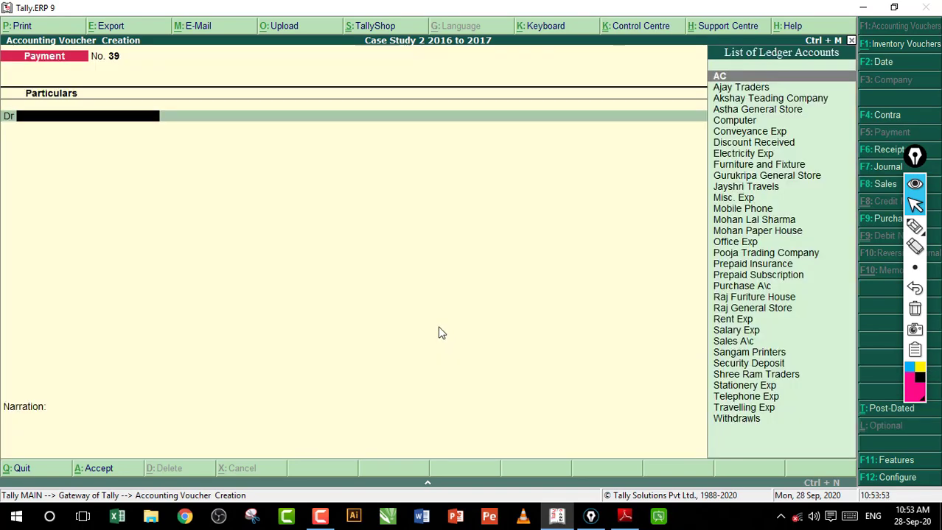
text(S)
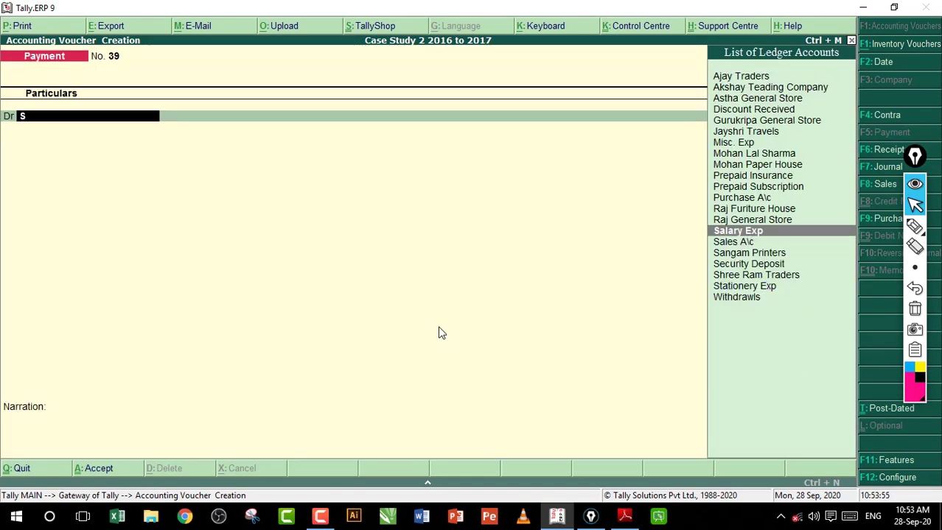
key(Return)
text(6000)
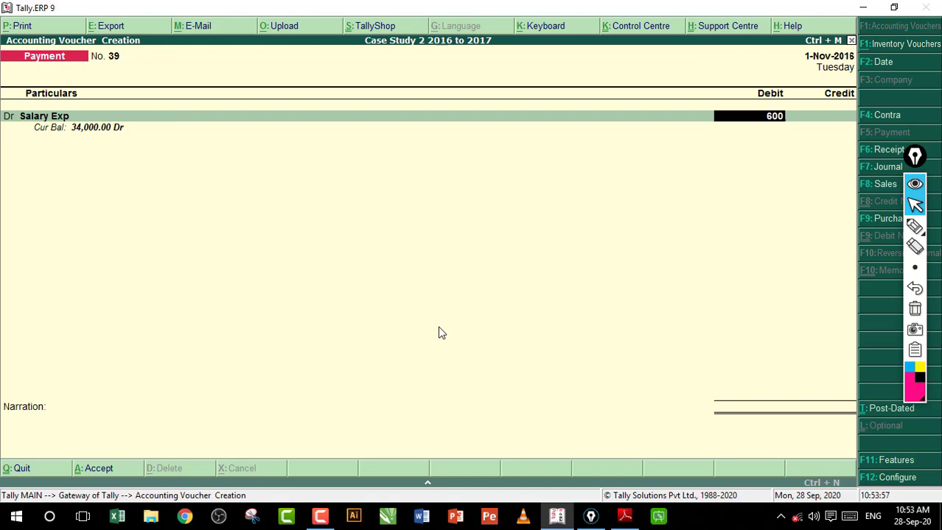
key(Return)
key(Return)
key(Return)
key(Return)
key(Return)
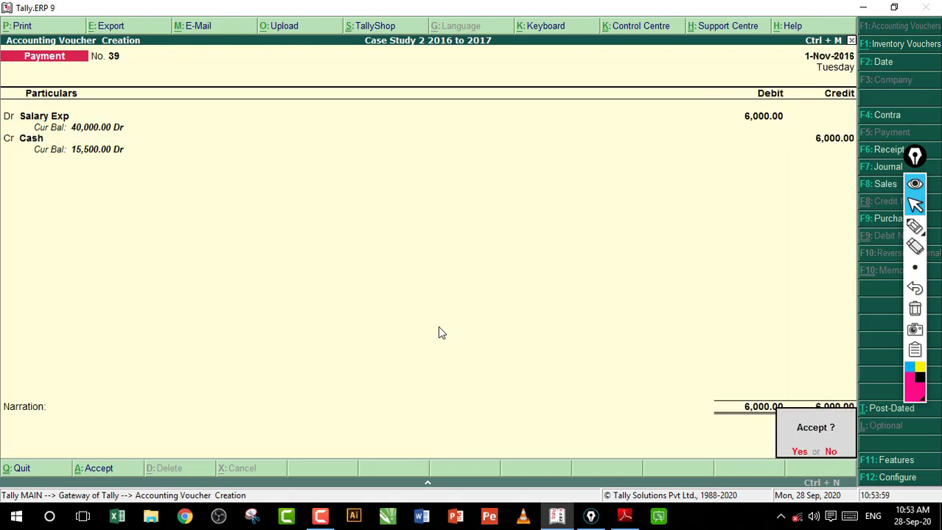
key(Return)
Step: Read entry 76 and record a Journal voucher debiting Travelling Exp with 5,000 and crediting Jayshri Travels On Account, without a narration
click(624, 516)
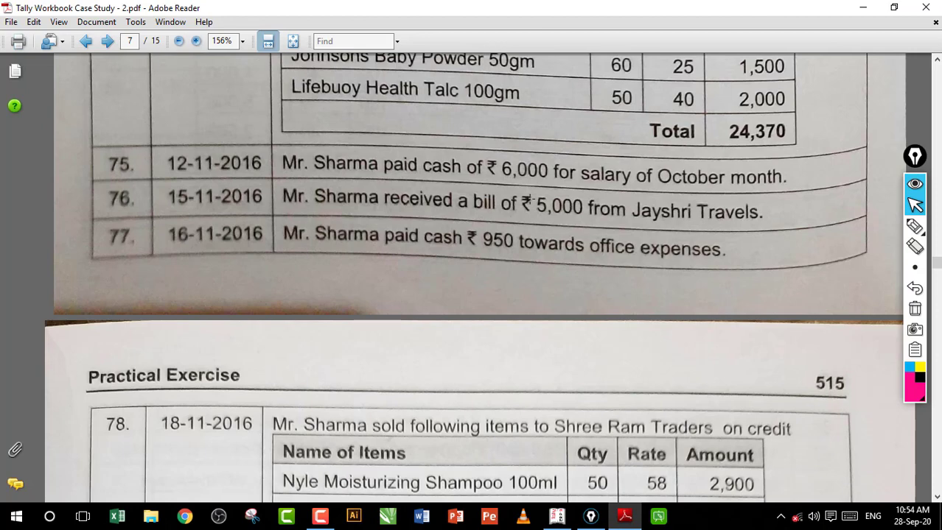
click(556, 516)
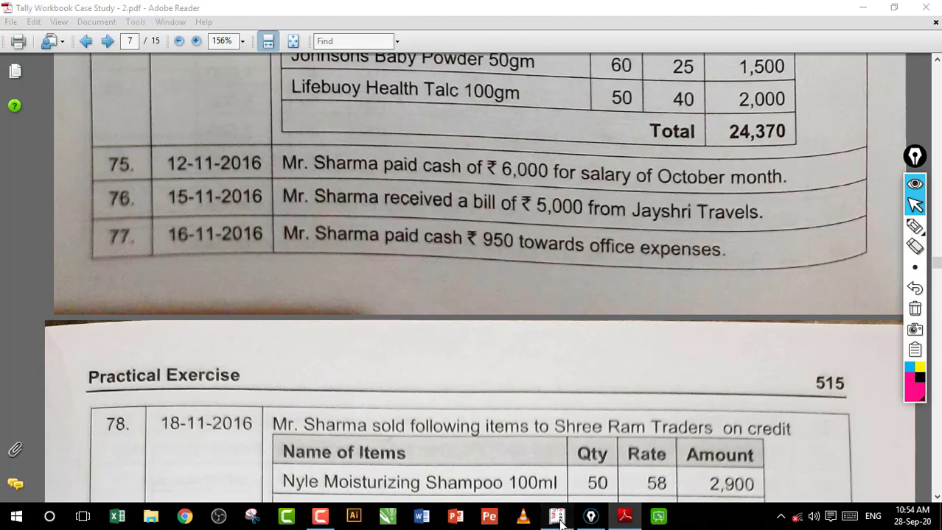
key(F7)
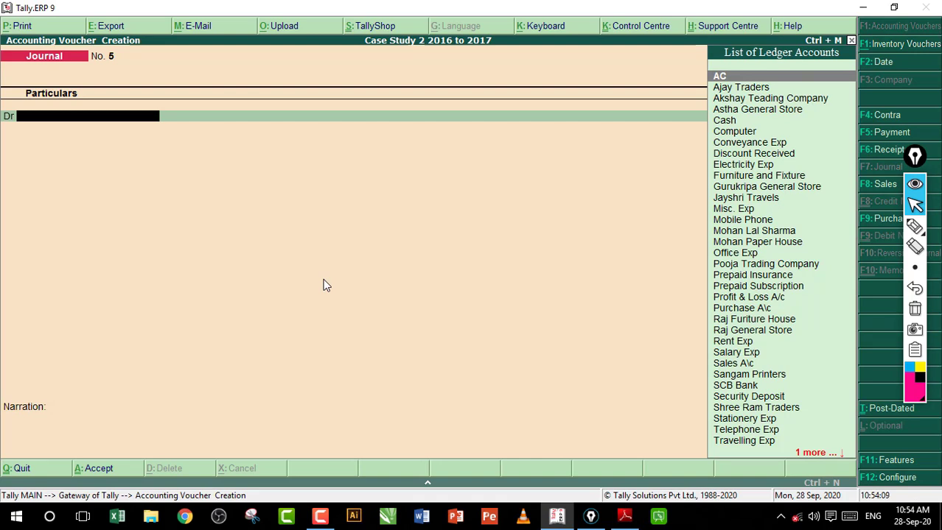
text(Tr)
key(Return)
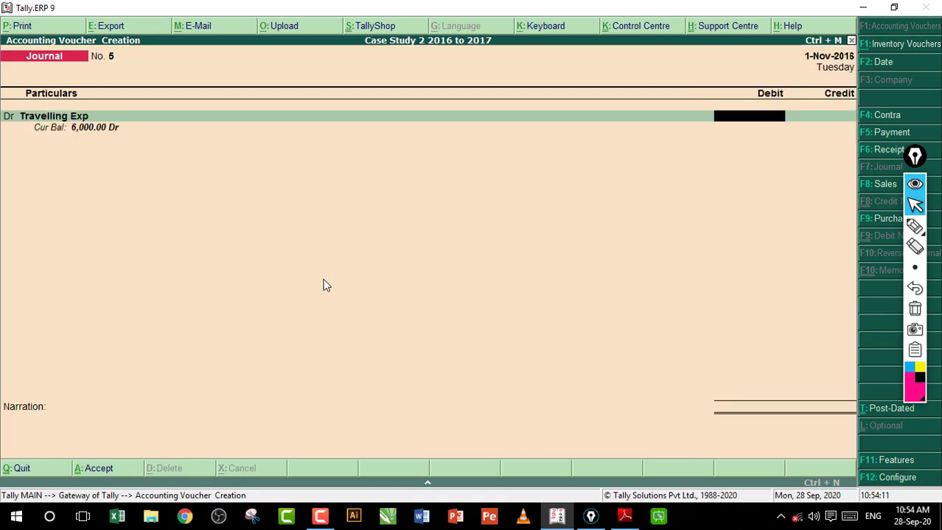
text(5000)
key(Return)
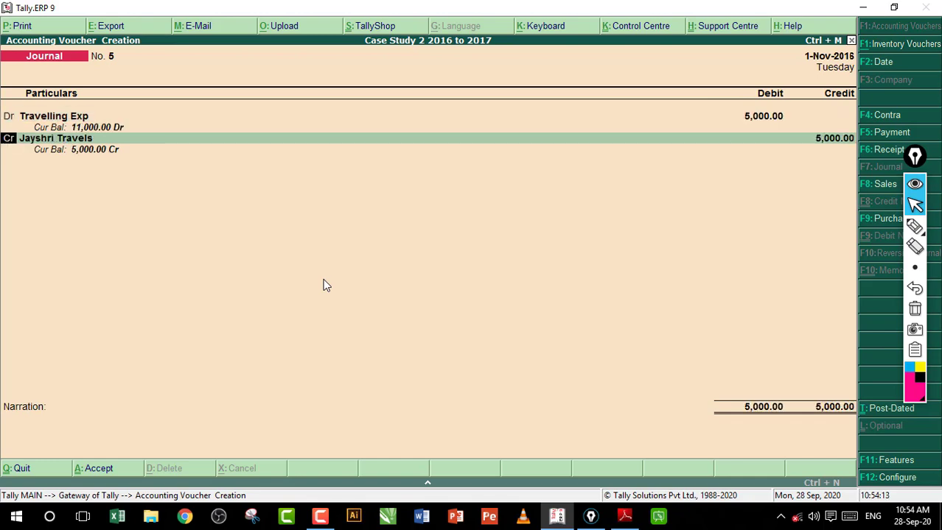
key(Return)
key(Return)
key(Return)
key(Return)
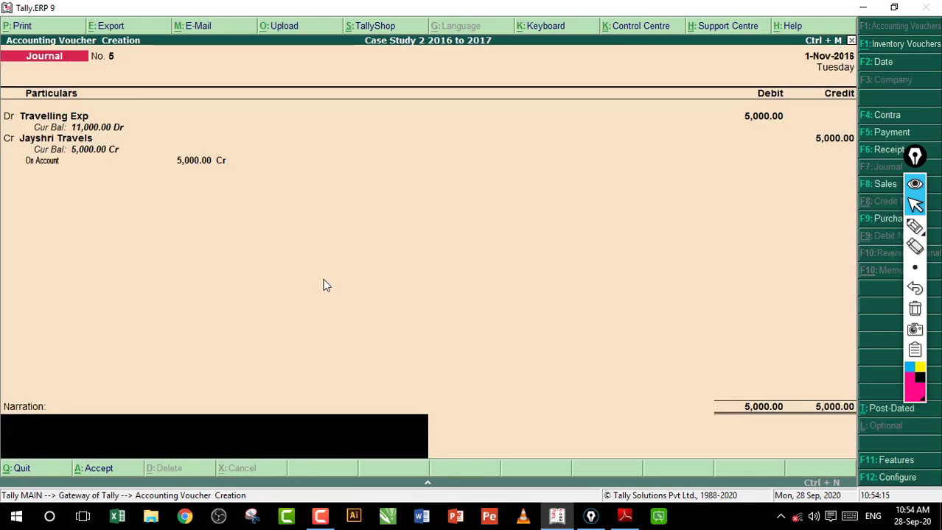
key(Return)
key(Return)
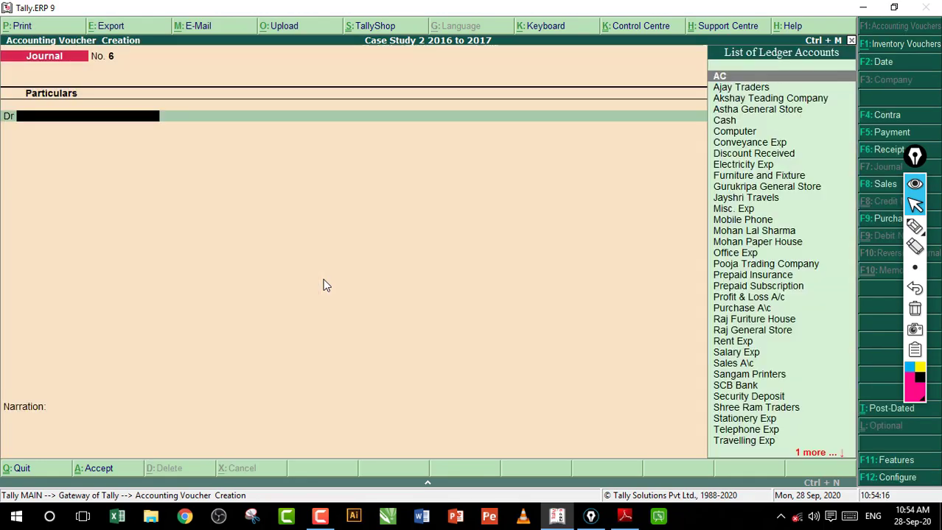
Step: Read entry 77 and record a Payment voucher debiting Office Exp with 950 and crediting Cash, without a narration
click(613, 514)
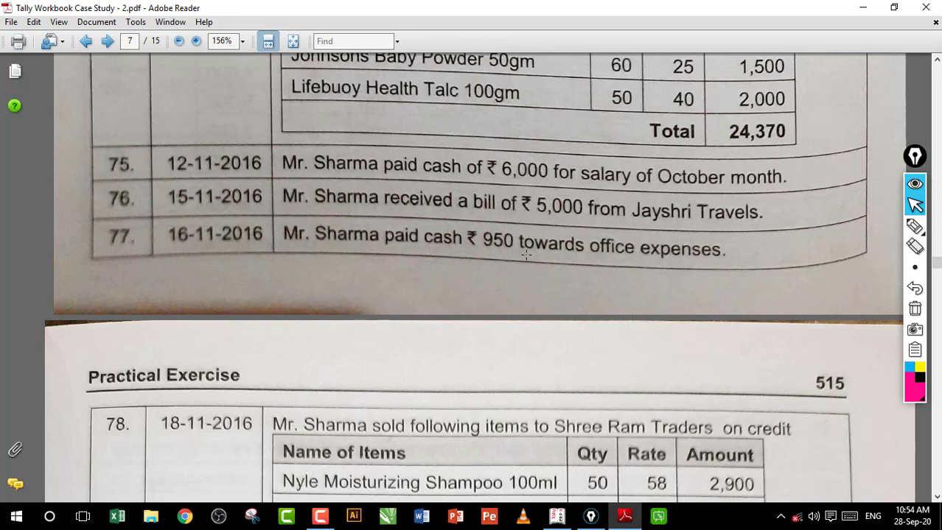
click(557, 515)
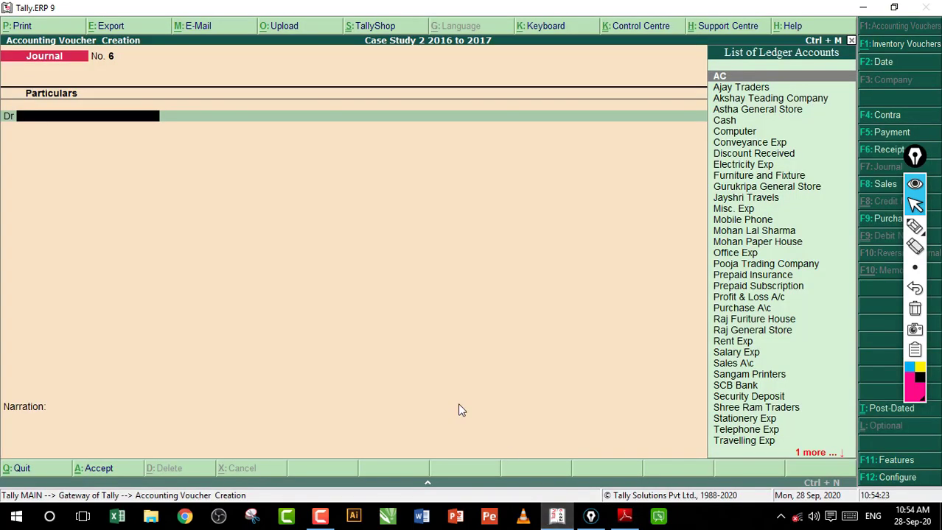
key(F5)
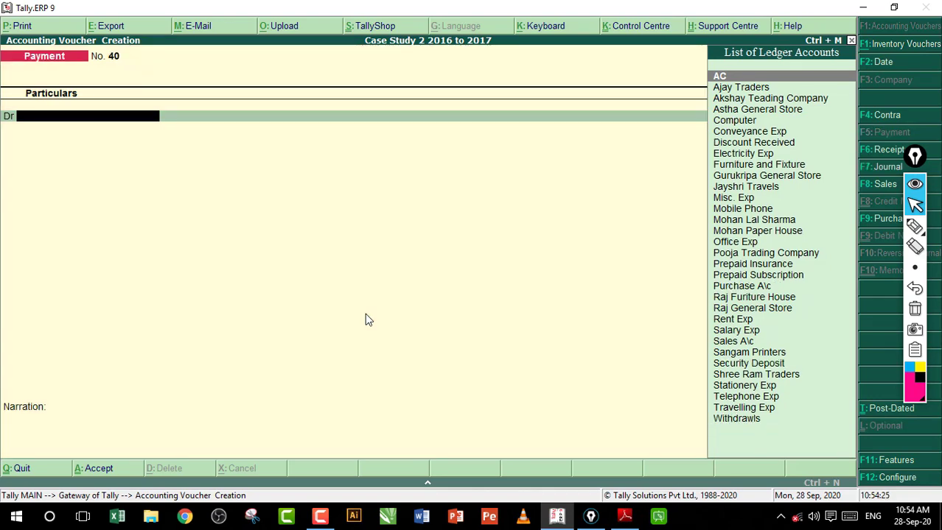
text(o)
key(Return)
text(95)
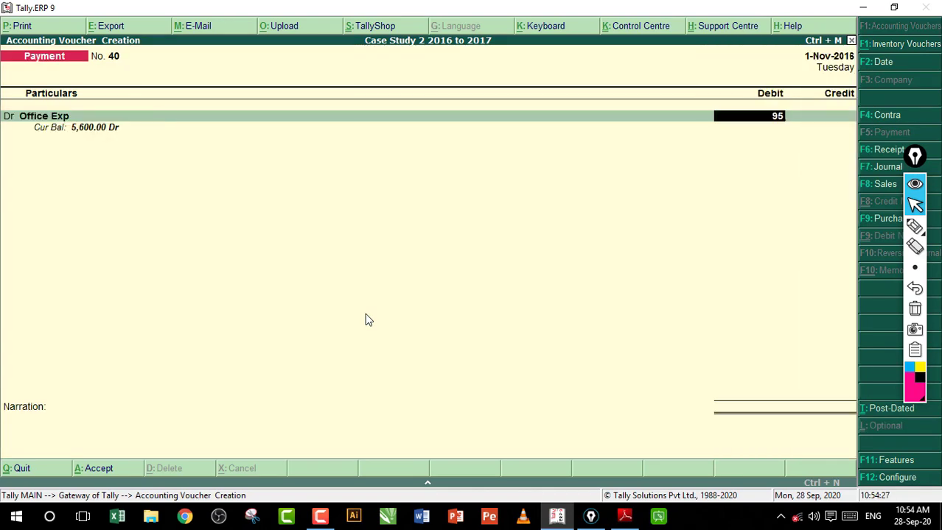
text(0)
key(Return)
key(Return)
key(Return)
key(Return)
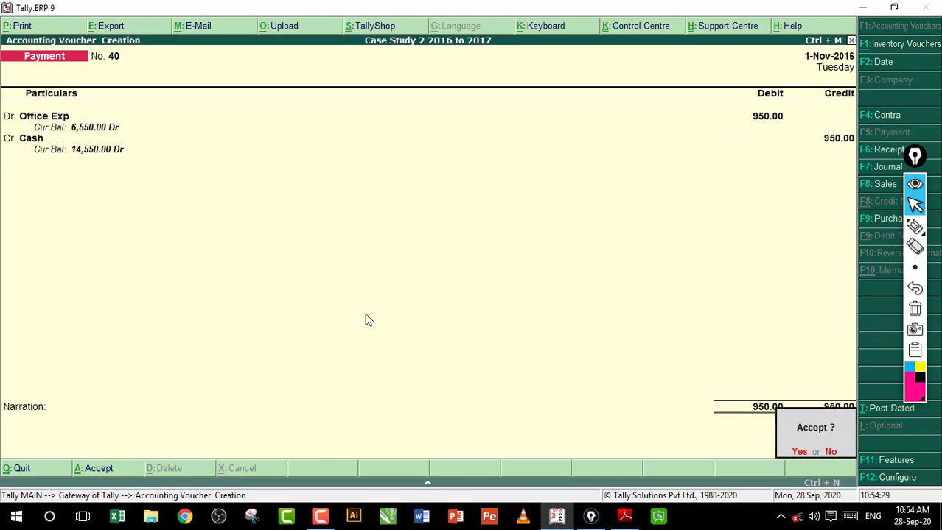
key(Return)
Step: Read entry 78, the credit sale to Shree Ram Traders, and its item table in the PDF workbook
click(625, 516)
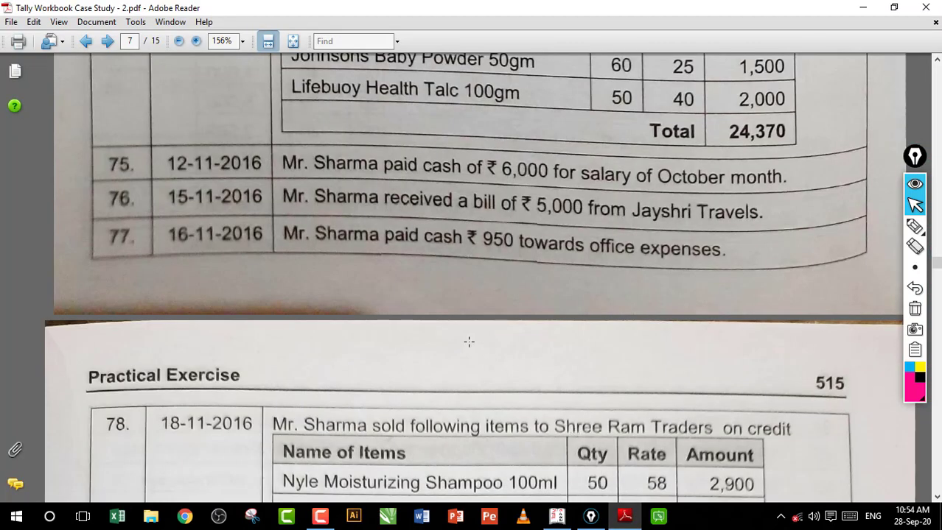
scroll(463, 371, down, 5)
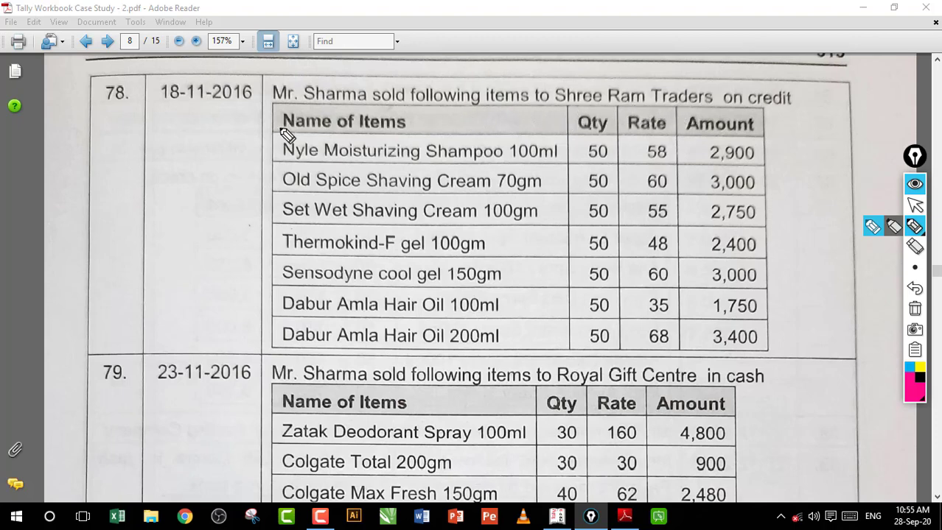
mouse_move(282, 127)
mouse_down()
mouse_move(221, 325)
mouse_move(267, 351)
mouse_up()
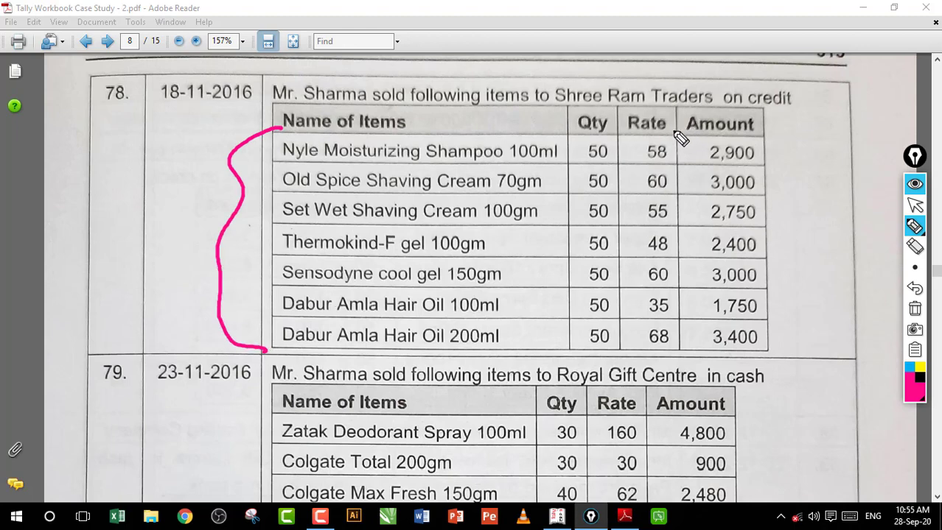
click(914, 288)
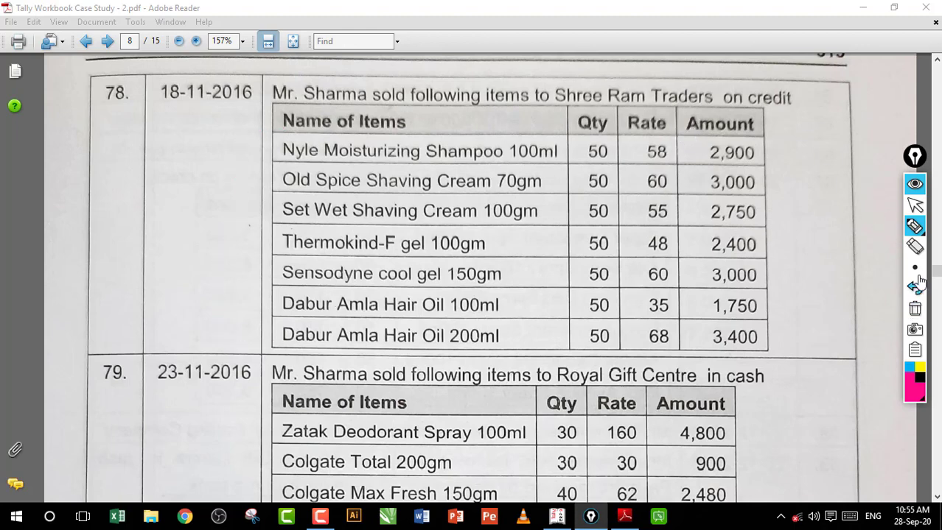
click(916, 207)
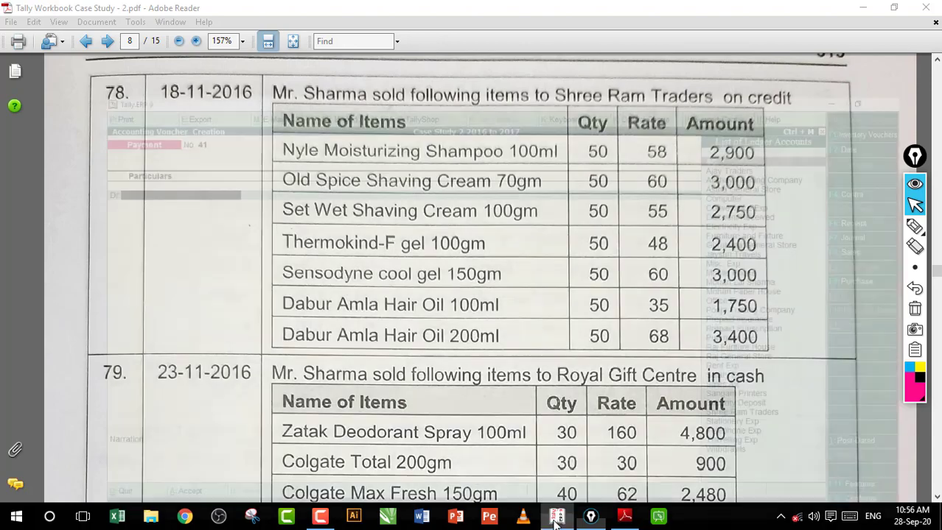
Step: Switch to Tally and start a Sales voucher with Shree Ram Traders as the party and Sales A\c as the sales ledger
click(558, 518)
click(560, 520)
click(560, 520)
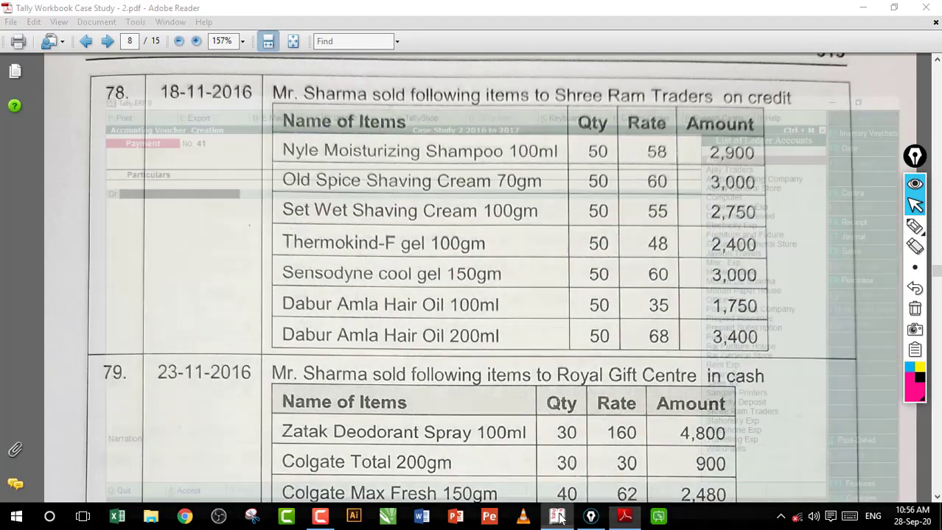
key(F8)
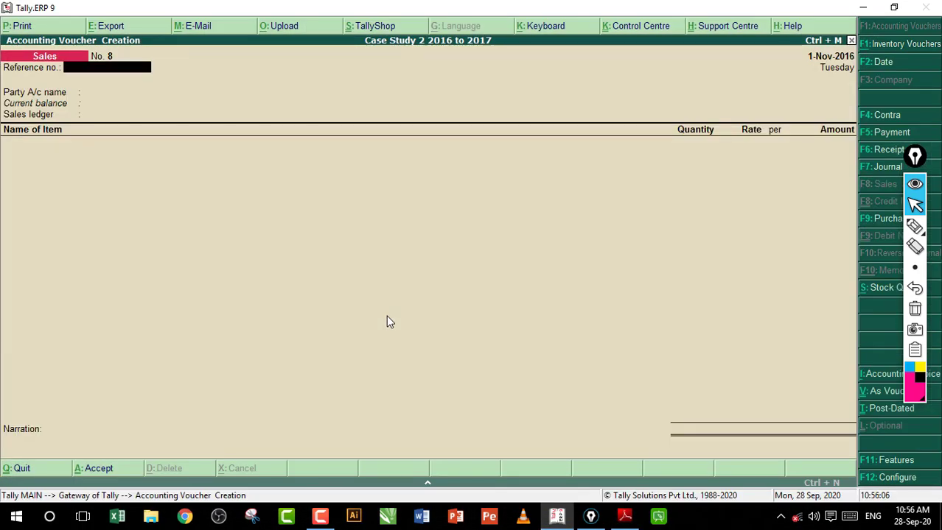
key(Return)
key(ctrl+a)
key(BackSpace)
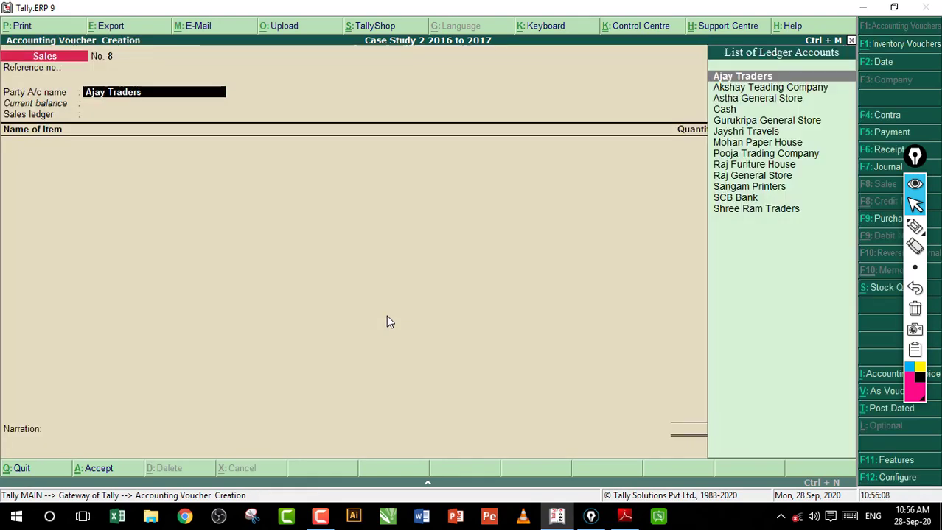
text(S)
key(Down)
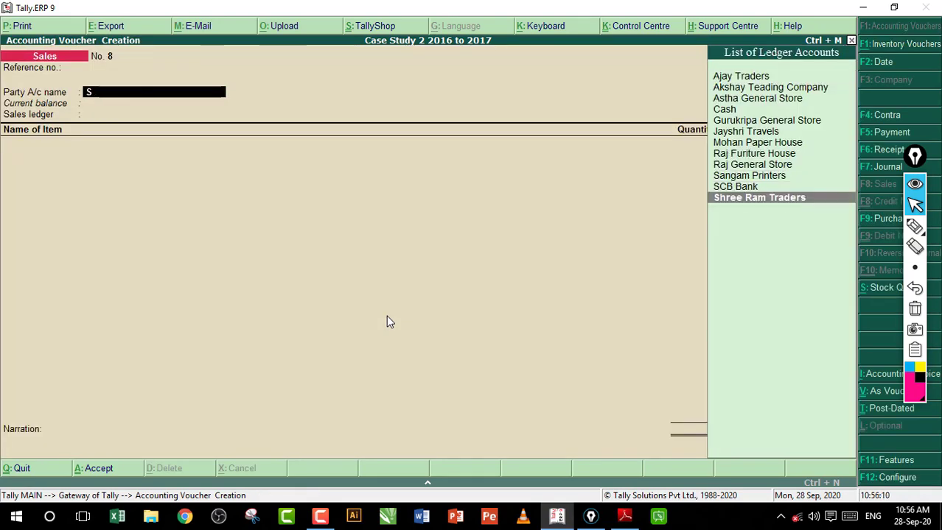
key(Return)
key(Return)
key(Return)
key(Return)
key(Return)
key(ctrl+a)
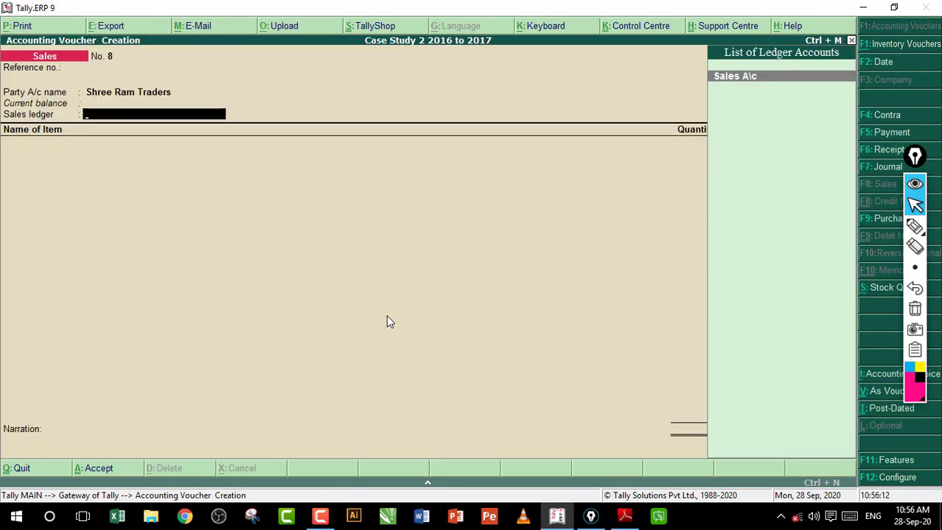
key(Return)
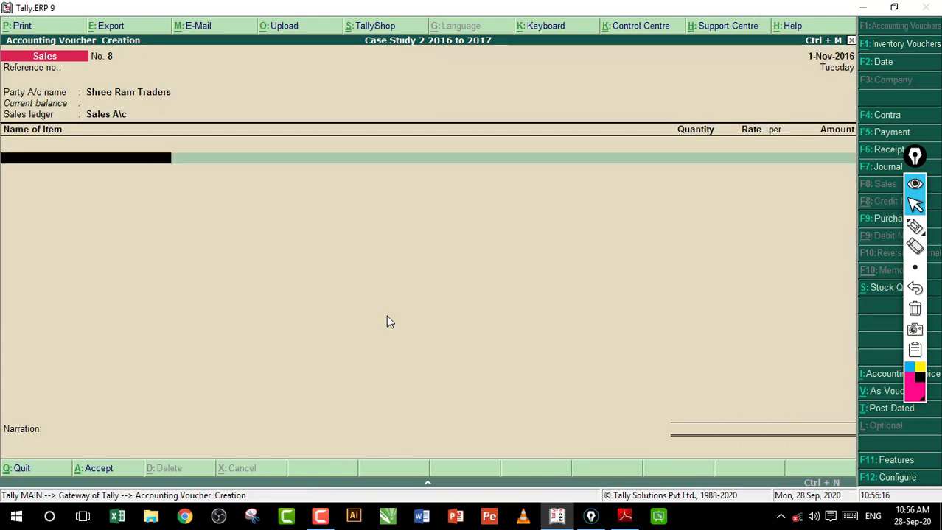
Step: Enter the seven items of entry 78, 50 Nos each at rates 58, 60, 55, 48, 60, 35 and 68, and save the voucher without a narration
key(alt+Tab)
drag(280, 142, 646, 316)
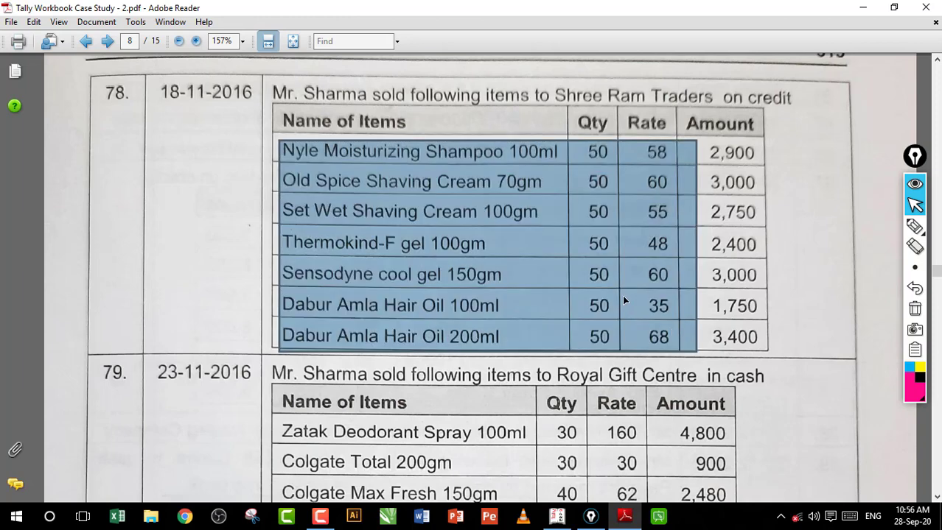
click(549, 298)
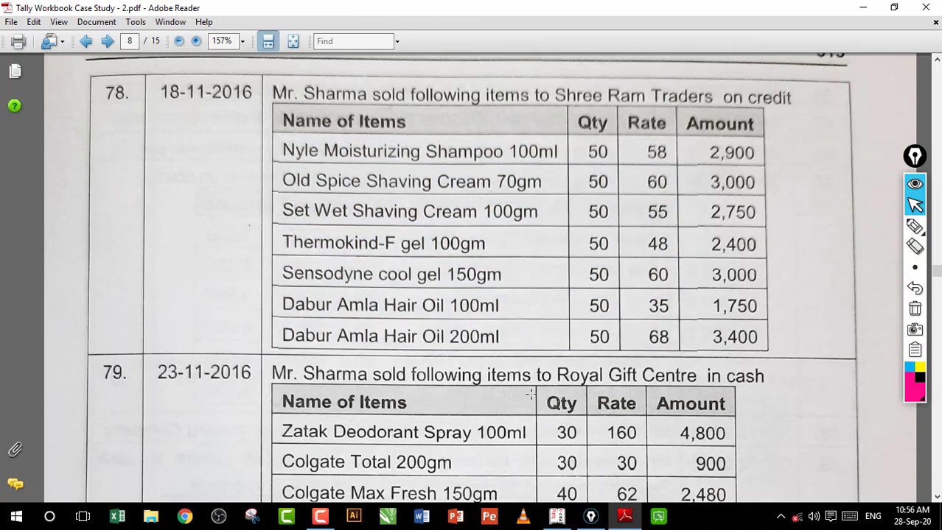
click(558, 523)
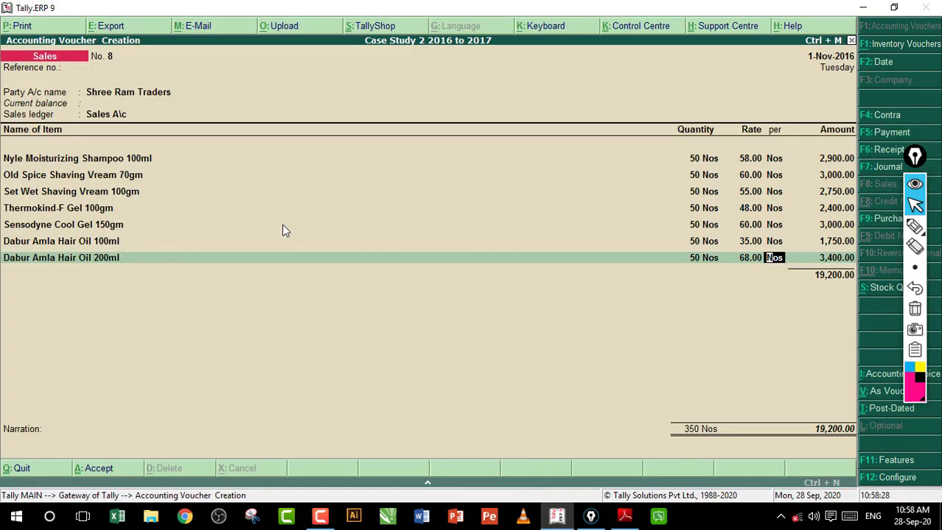
click(625, 517)
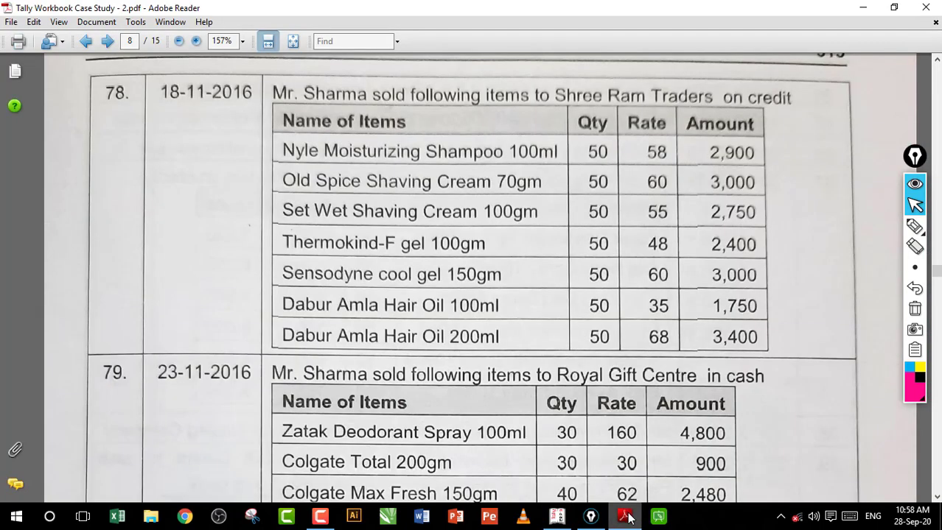
click(625, 516)
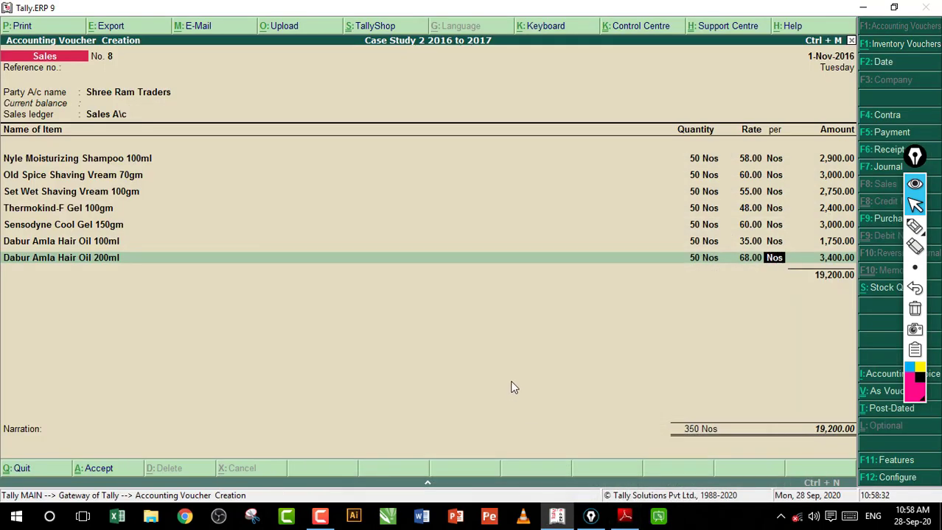
key(Return)
key(Return)
key(ctrl+a)
Step: Read entry 79 in the PDF workbook, temporarily marking the buyer Royal Gift Centre, the cash terms and the item table with the pen
click(625, 517)
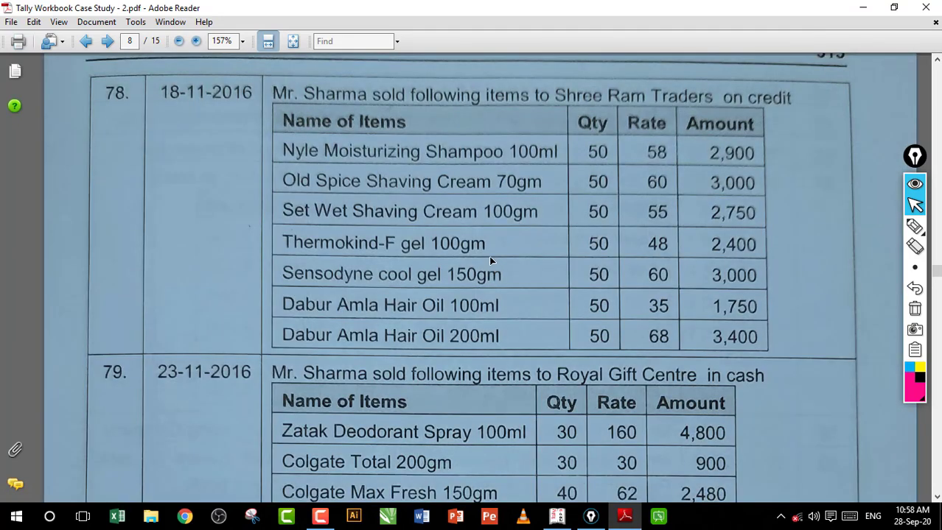
scroll(476, 251, down, 3)
click(914, 226)
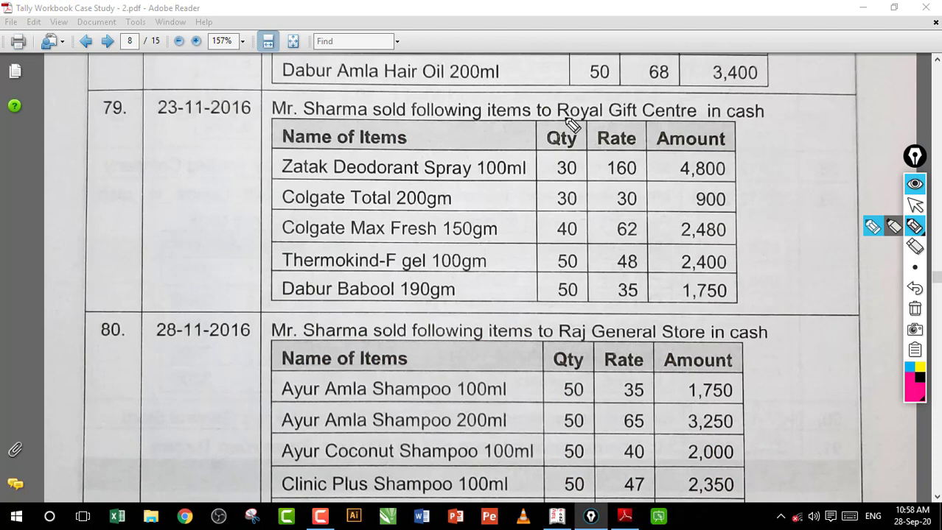
mouse_move(567, 124)
mouse_down()
mouse_move(654, 89)
mouse_move(549, 118)
mouse_up()
drag(740, 128, 759, 132)
mouse_move(274, 157)
mouse_down()
mouse_move(244, 188)
mouse_move(261, 302)
mouse_up()
click(914, 309)
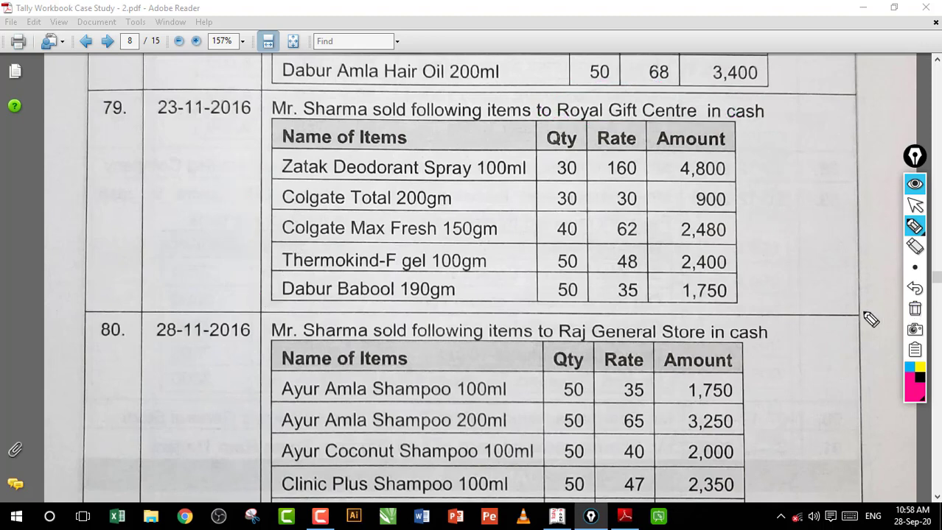
click(914, 205)
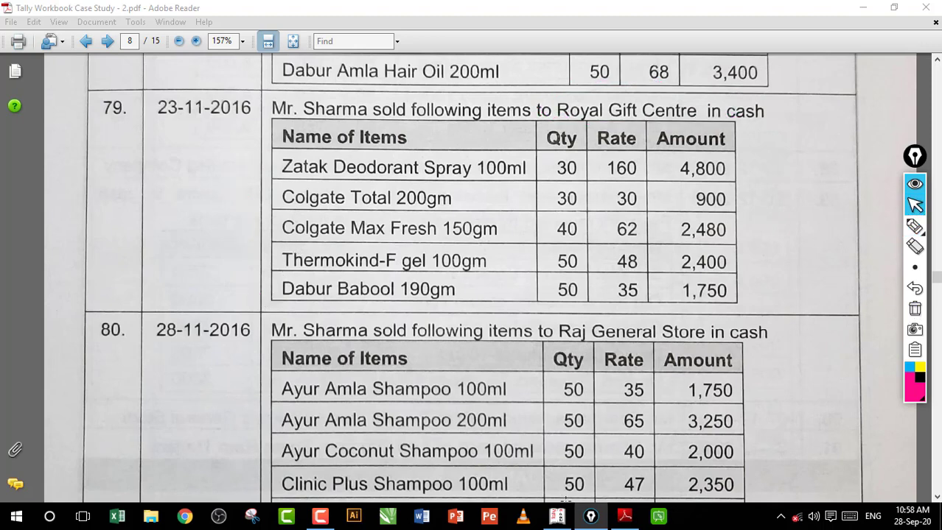
Step: Start the entry 79 Sales voucher in Tally with Cash as the party and Sales A\c as the sales ledger
click(556, 517)
key(Return)
key(Return)
key(Return)
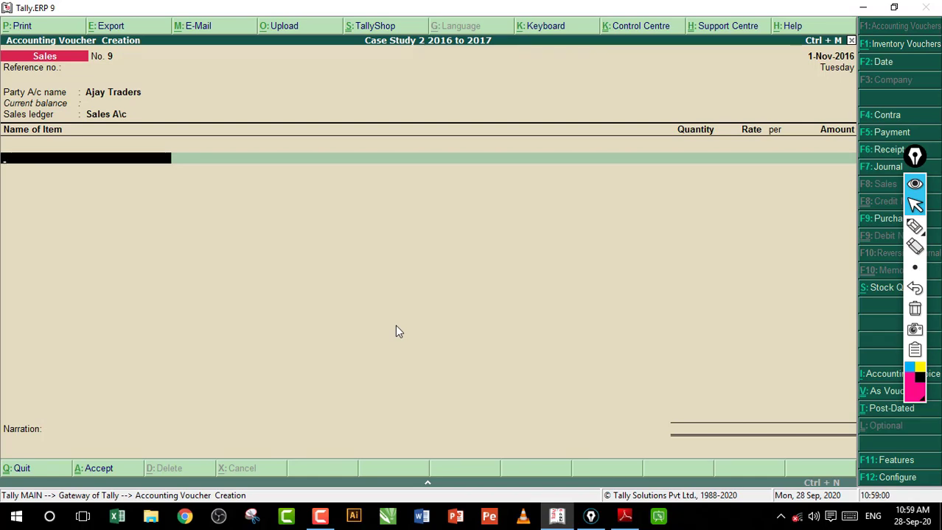
key(BackSpace)
key(BackSpace)
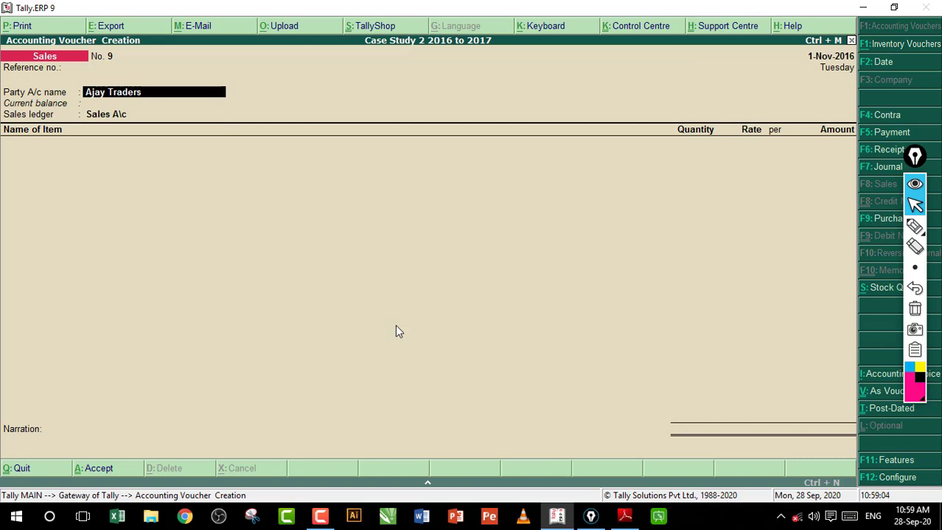
text(c)
key(Return)
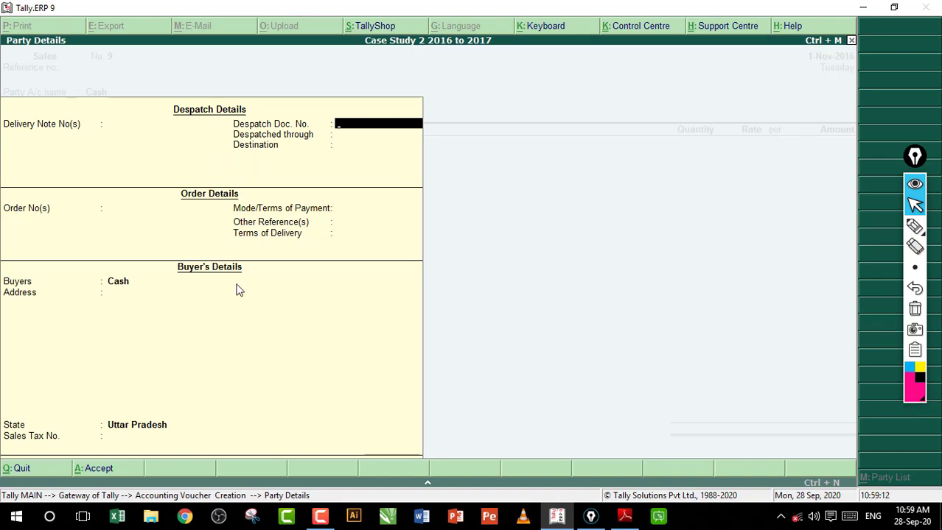
key(ctrl+a)
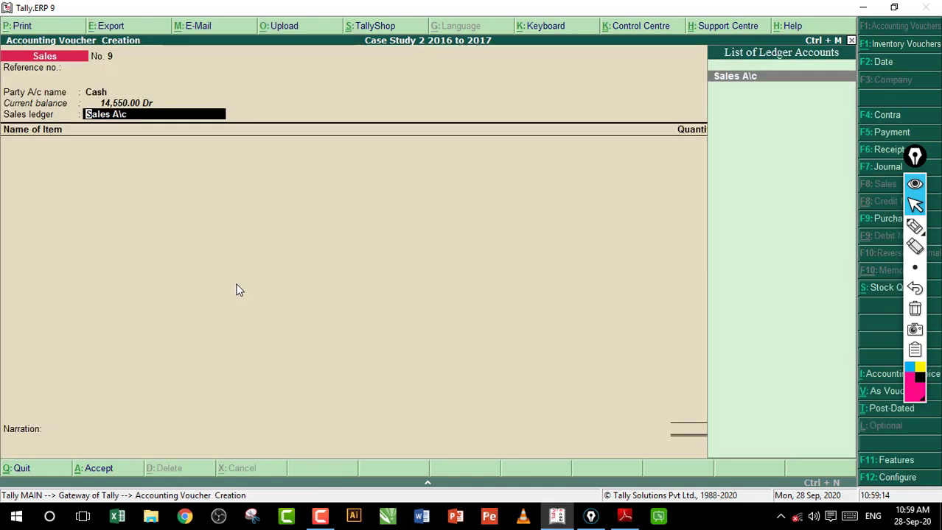
key(Return)
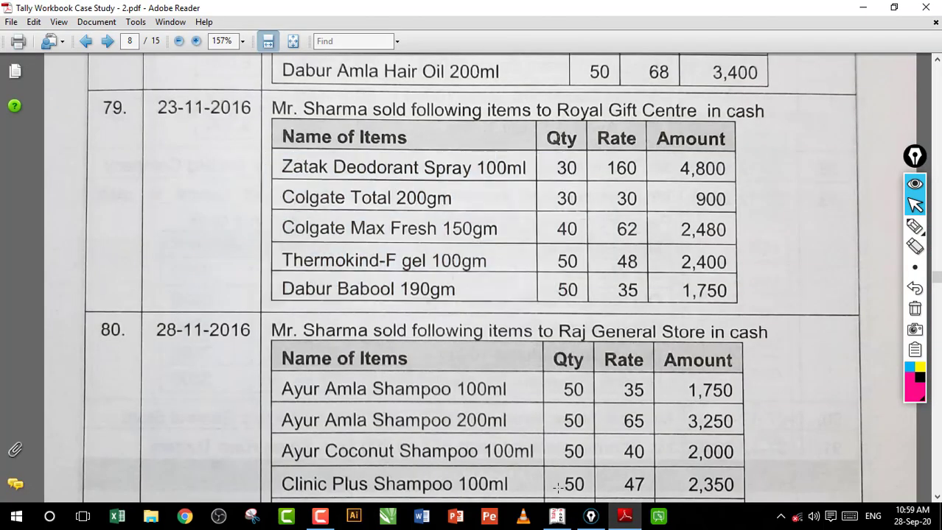
Step: Enter entry 79's five items (30 at 160, 30 at 30, 40 at 62, 50 at 48, 50 at 35) from the PDF workbook and save the voucher
click(556, 516)
key(alt+Tab)
drag(303, 158, 619, 281)
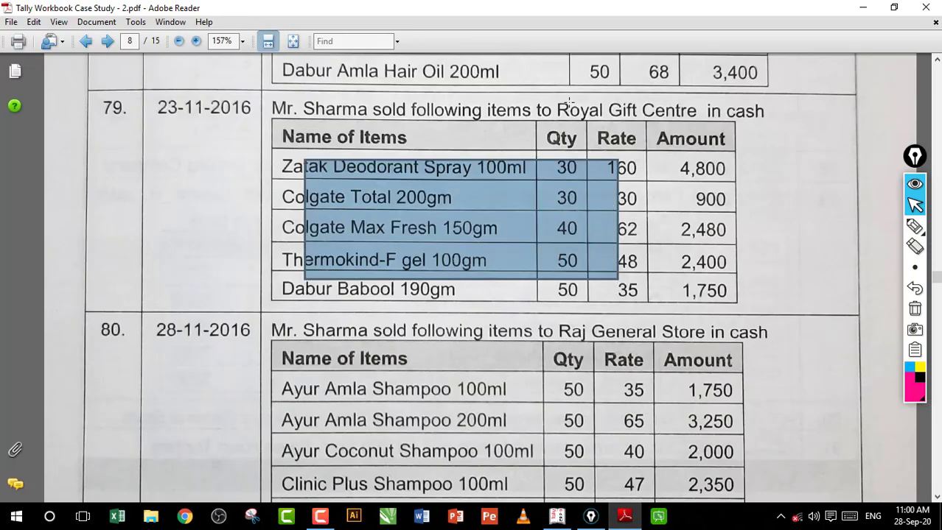
drag(562, 89, 720, 137)
click(616, 157)
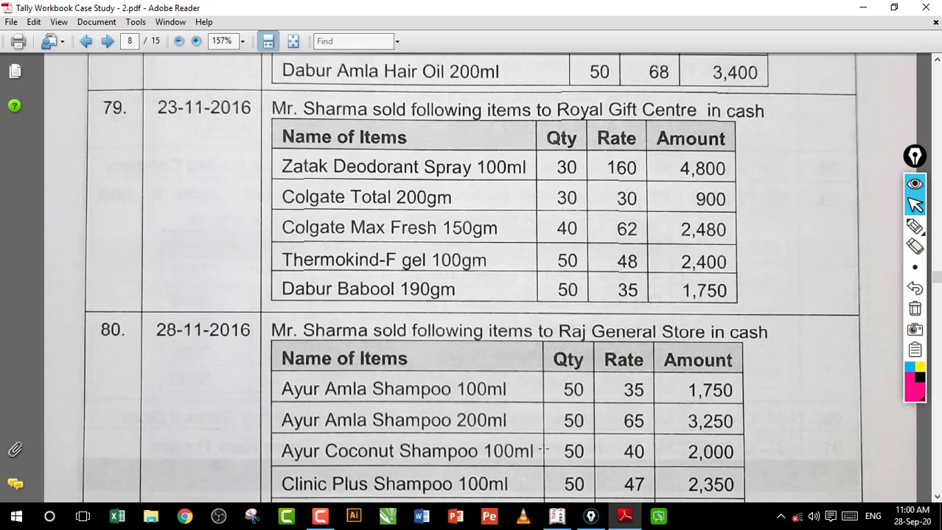
click(556, 515)
key(ctrl+a)
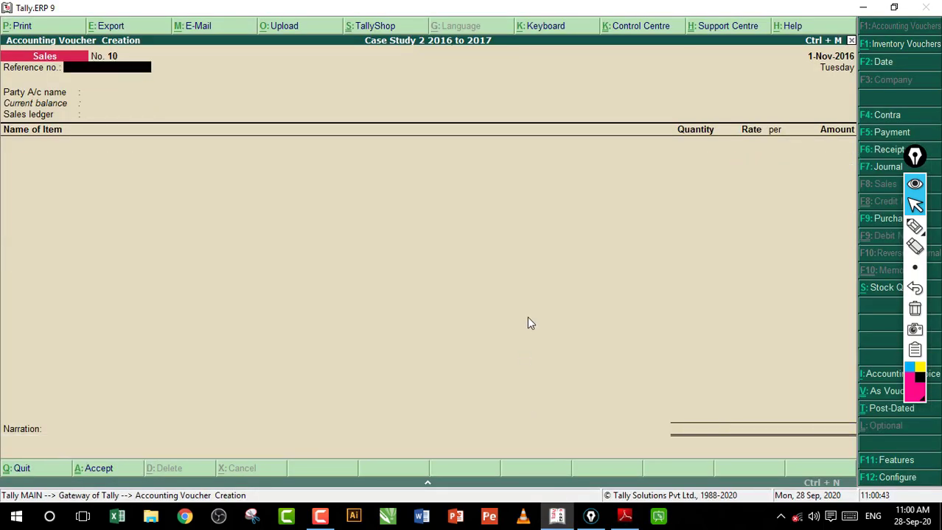
Step: Read entry 80 in the PDF workbook and start a Sales voucher with Cash as the party and Sales A\c as the sales ledger
click(624, 516)
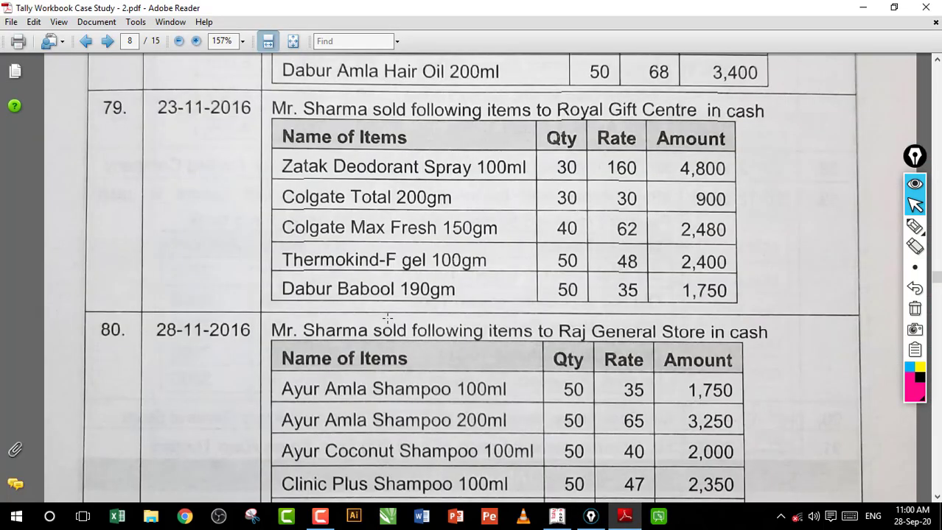
triple_click(761, 344)
click(761, 344)
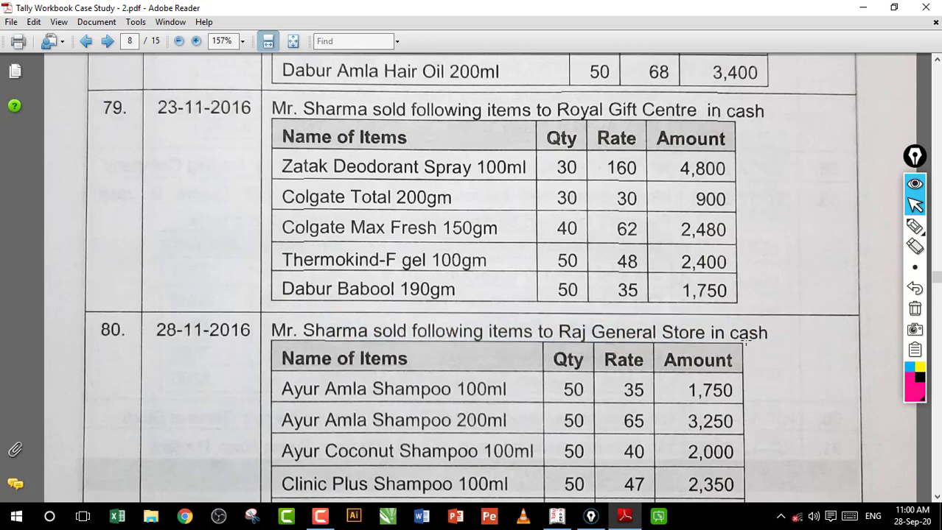
scroll(721, 333, down, 5)
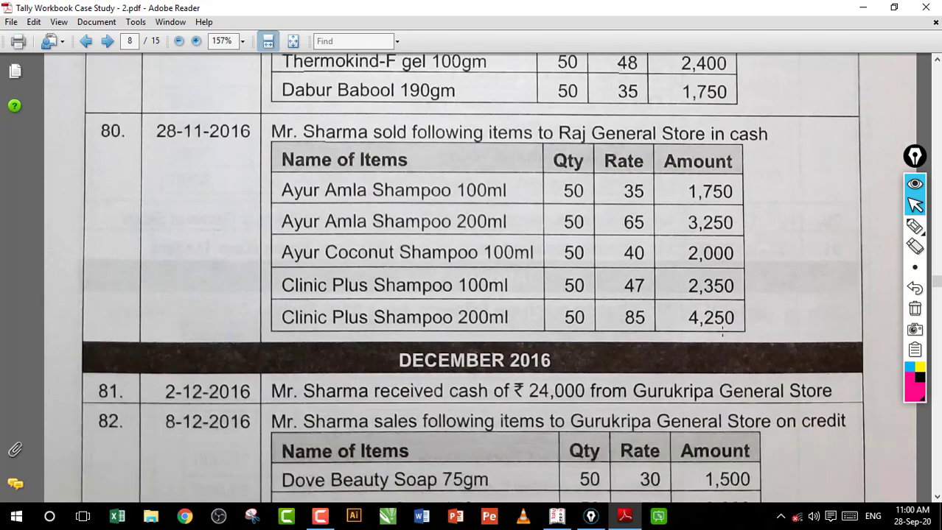
key(alt+Tab)
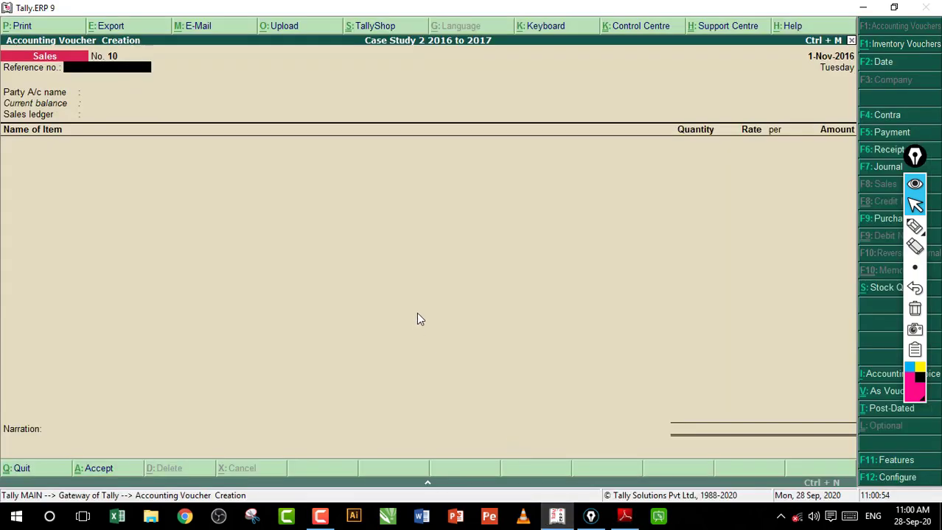
key(Return)
text(S)
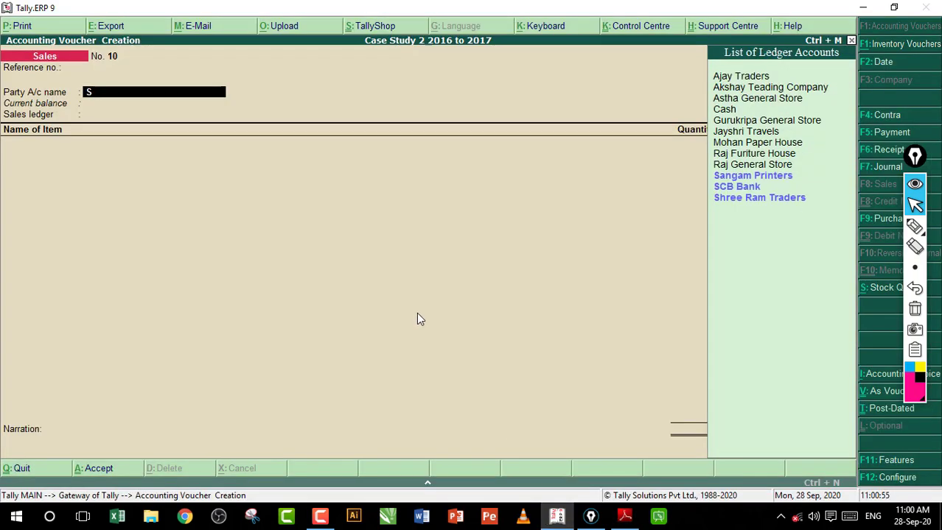
key(Down)
key(Up)
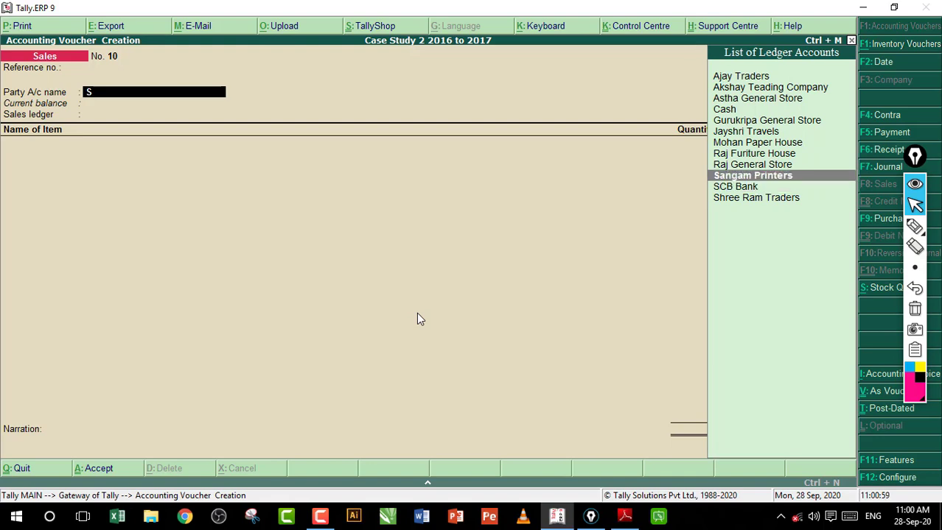
key(Up)
key(Up)
key(Up)
key(Up)
key(Up)
key(Up)
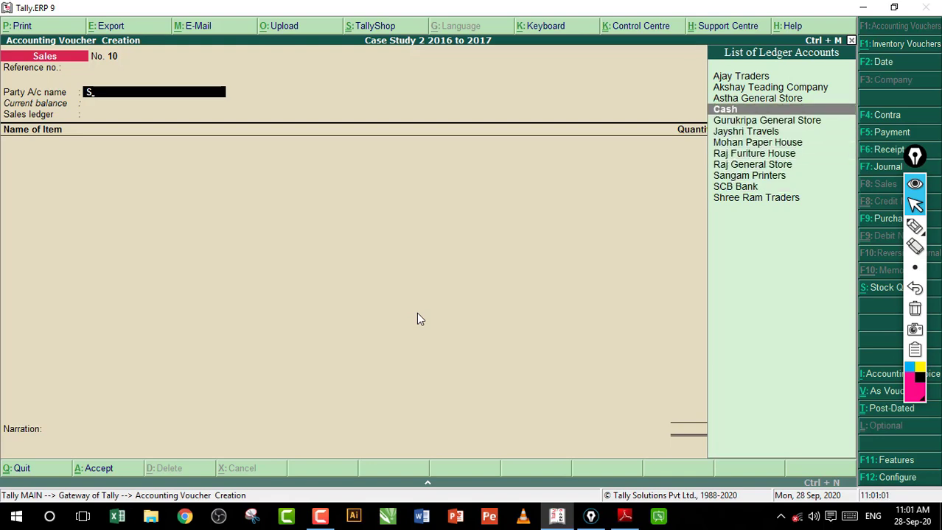
key(Return)
key(ctrl+a)
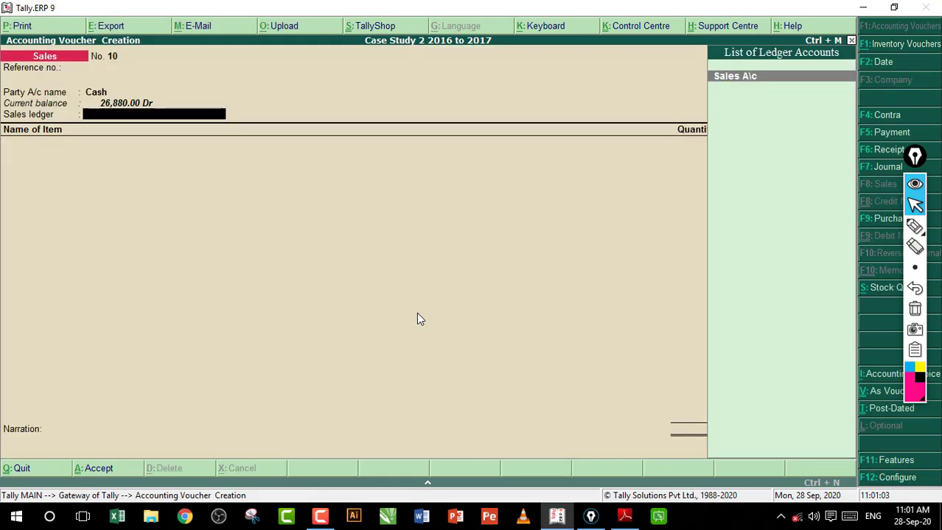
key(Return)
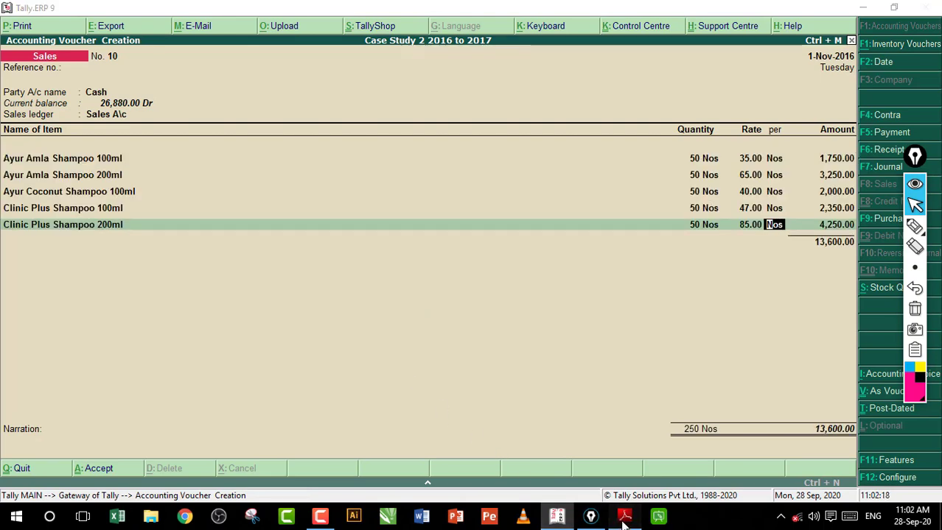
Step: Enter entry 80's five shampoo items, 50 Nos each at 35, 65, 40, 47 and 85, check them against the PDF workbook and save the voucher
click(624, 516)
drag(296, 181, 483, 281)
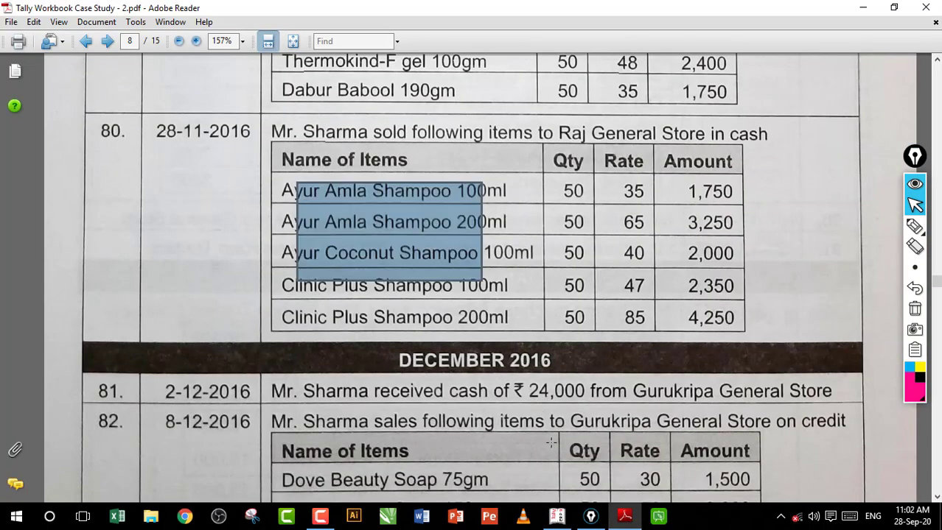
click(556, 516)
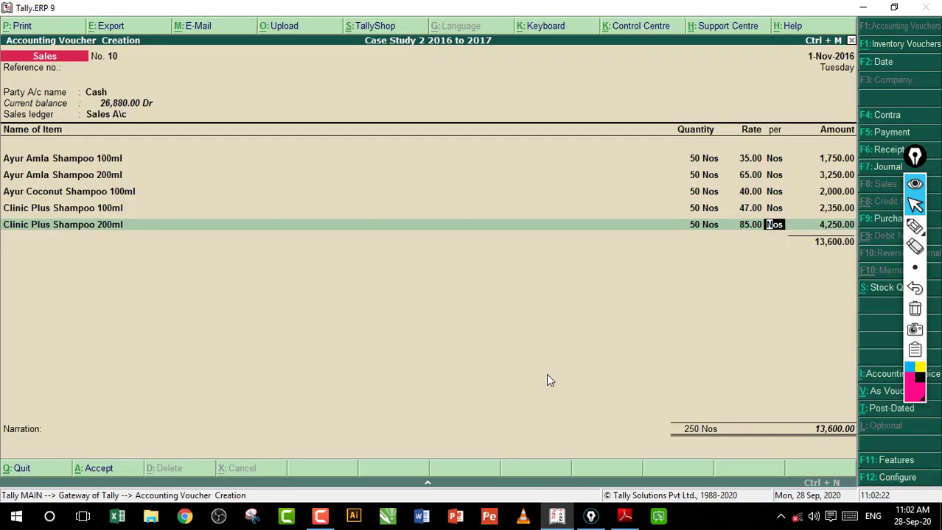
key(ctrl+a)
click(624, 516)
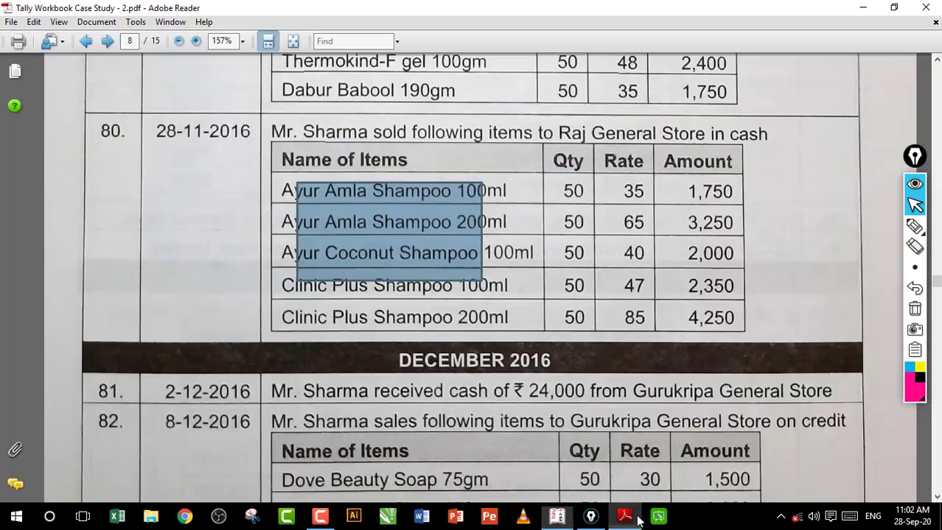
Step: Find the December 2016 section after entry 80 in the PDF workbook, and open the Trial Balance in Tally
click(545, 295)
scroll(533, 281, down, 5)
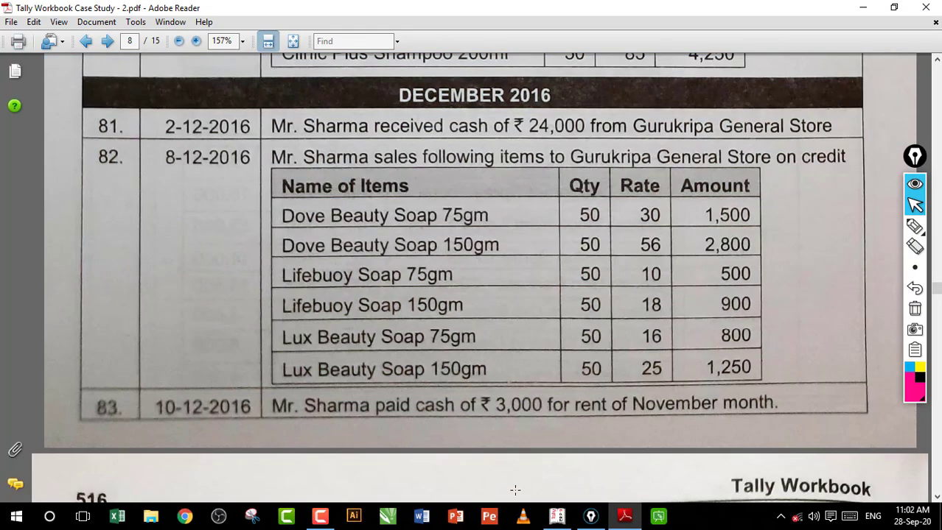
click(556, 516)
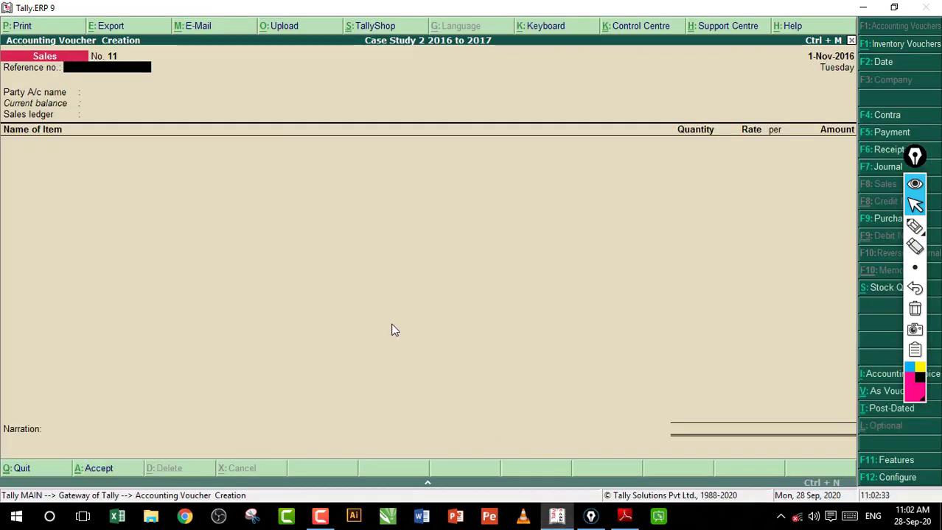
key(Escape)
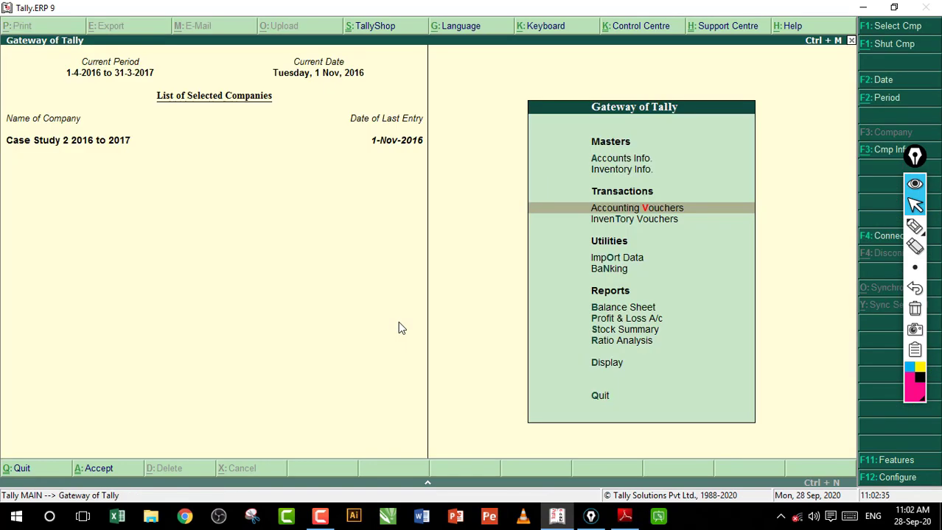
key(d)
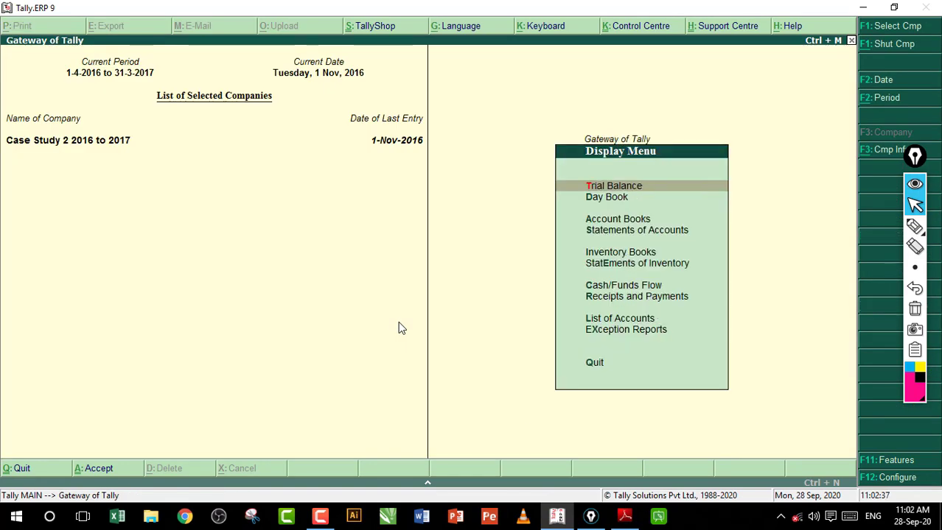
key(t)
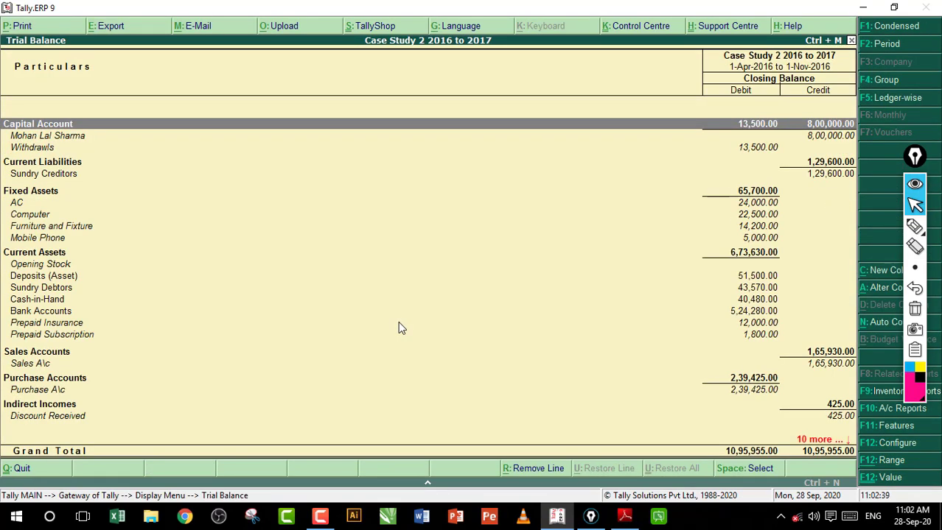
Step: Review the Trial Balance from Capital Account through Travelling Exp and return to the Gateway of Tally
key(Down)
key(Down)
key(Down)
key(Down)
key(Down)
key(Down)
key(Down)
key(Down)
key(Down)
key(Down)
key(Down)
key(Down)
key(Down)
key(Down)
key(Down)
key(Down)
key(Down)
key(Down)
key(Down)
key(Down)
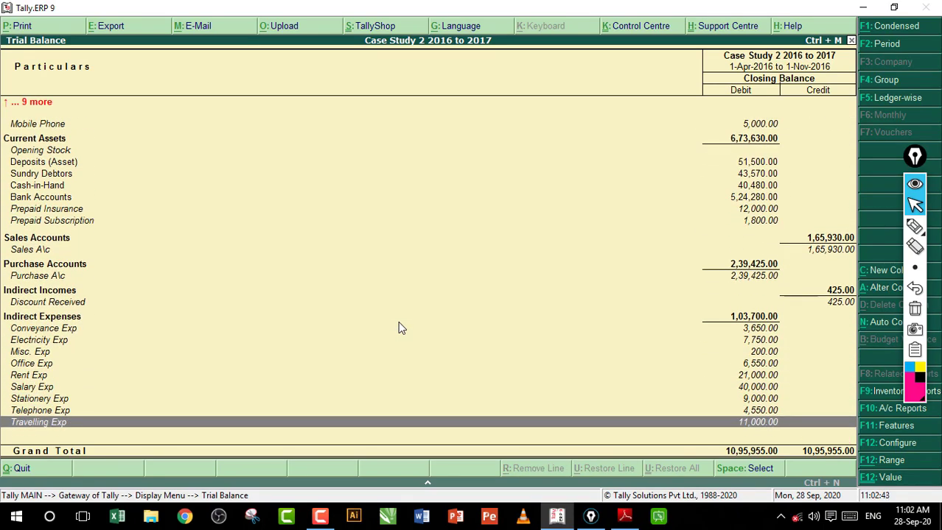
key(Up)
key(Up)
key(Up)
key(Up)
key(Up)
key(Up)
key(Up)
key(Up)
key(Up)
key(Up)
key(Up)
key(Up)
key(Up)
key(Up)
key(Up)
key(Up)
key(Up)
key(Up)
key(Up)
key(Up)
key(Up)
key(Up)
key(Up)
key(Up)
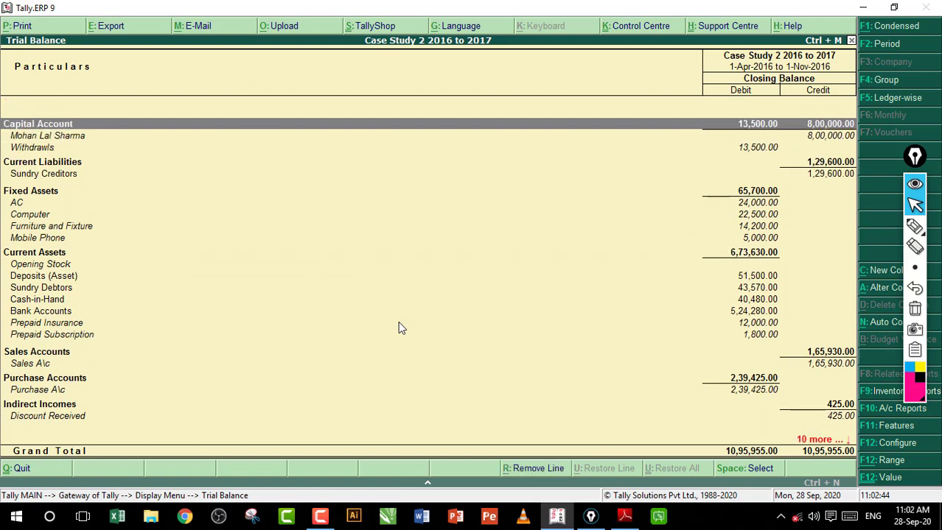
key(Escape)
key(Escape)
Step: View the Profit & Loss A/c and the Balance Sheet, closing each report after checking it
key(Up)
key(Up)
key(Up)
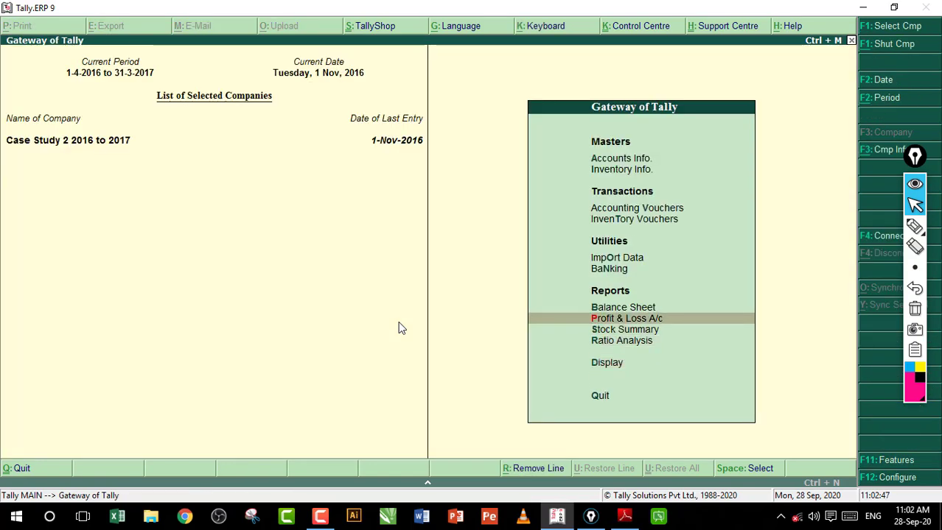
key(Return)
key(Escape)
key(Up)
key(Return)
key(Escape)
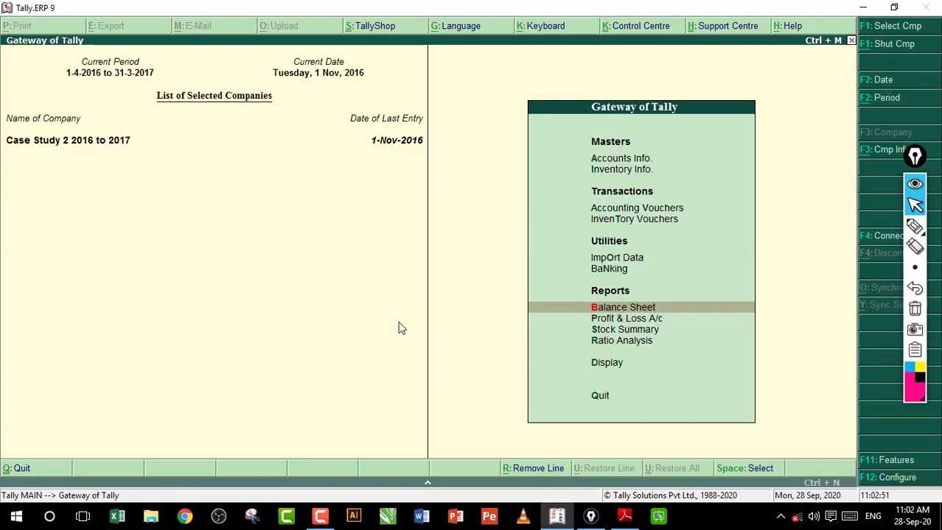
Step: Switch to the PDF workbook and examine the start of the December 2016 section at entry 81
key(alt+Tab)
drag(586, 114, 583, 116)
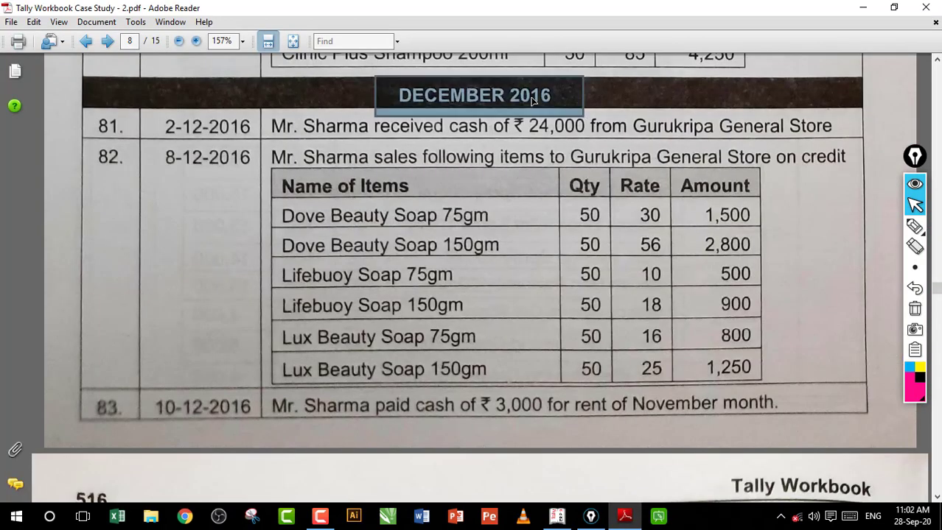
click(525, 100)
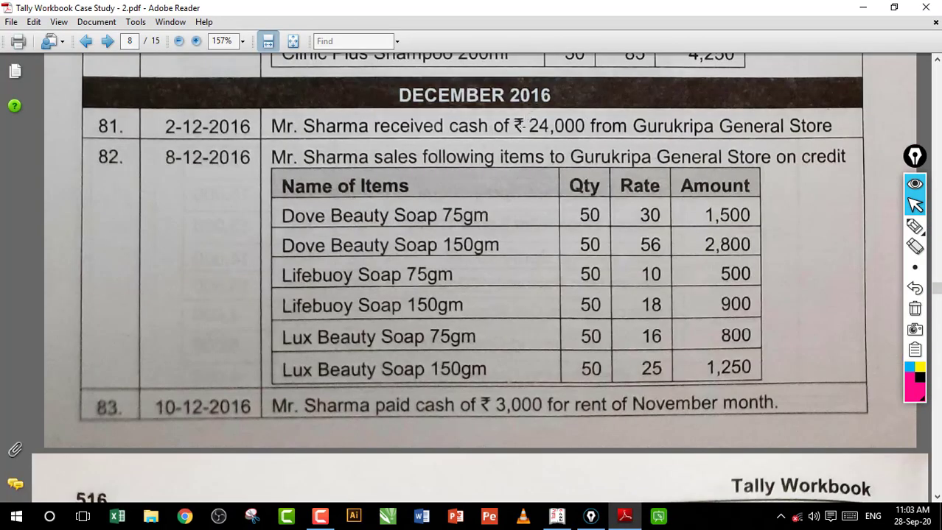